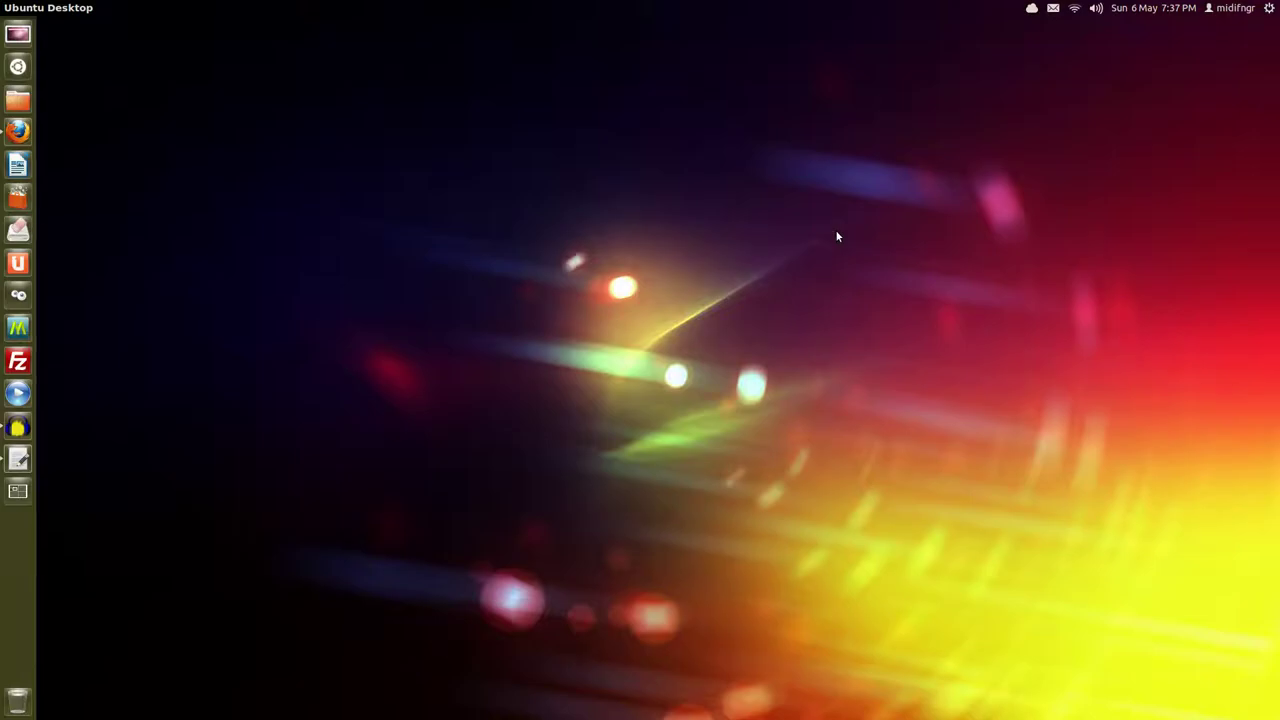
# Open a terminal and send a notify-send bubble reading 'test'.
pyautogui.hotkey('ctrl', 'alt', 't')
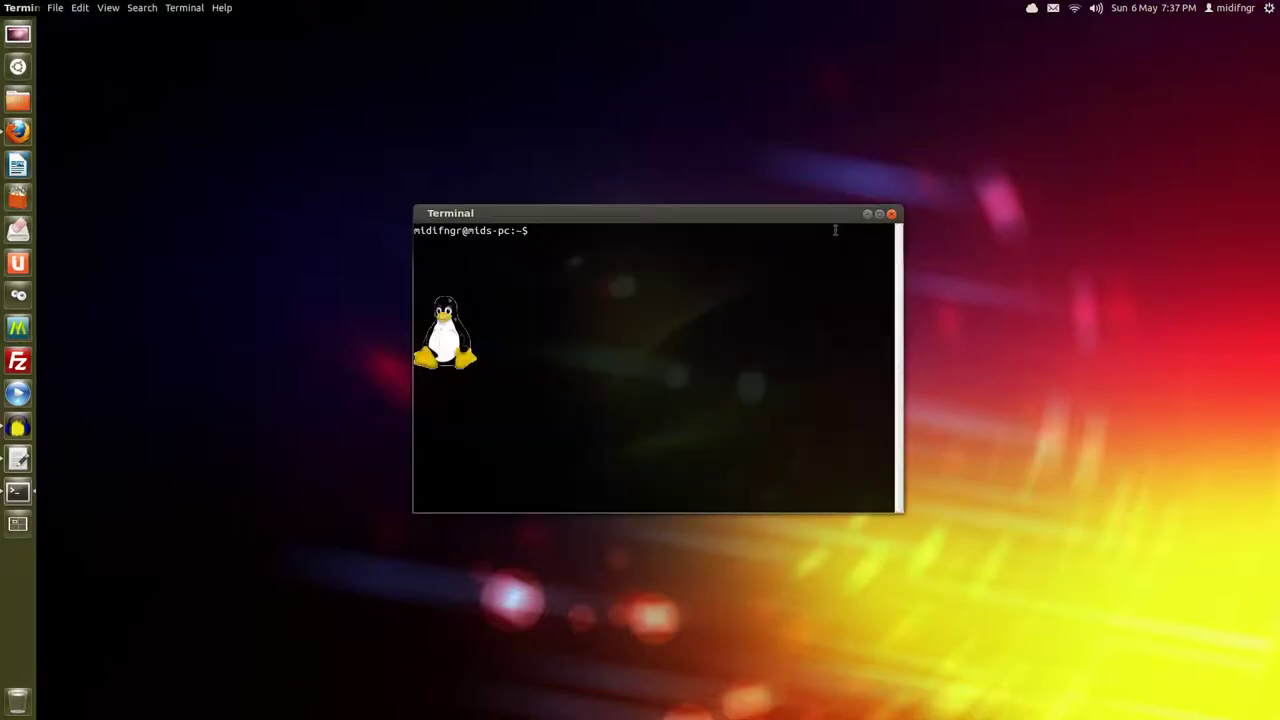
pyautogui.write('not')
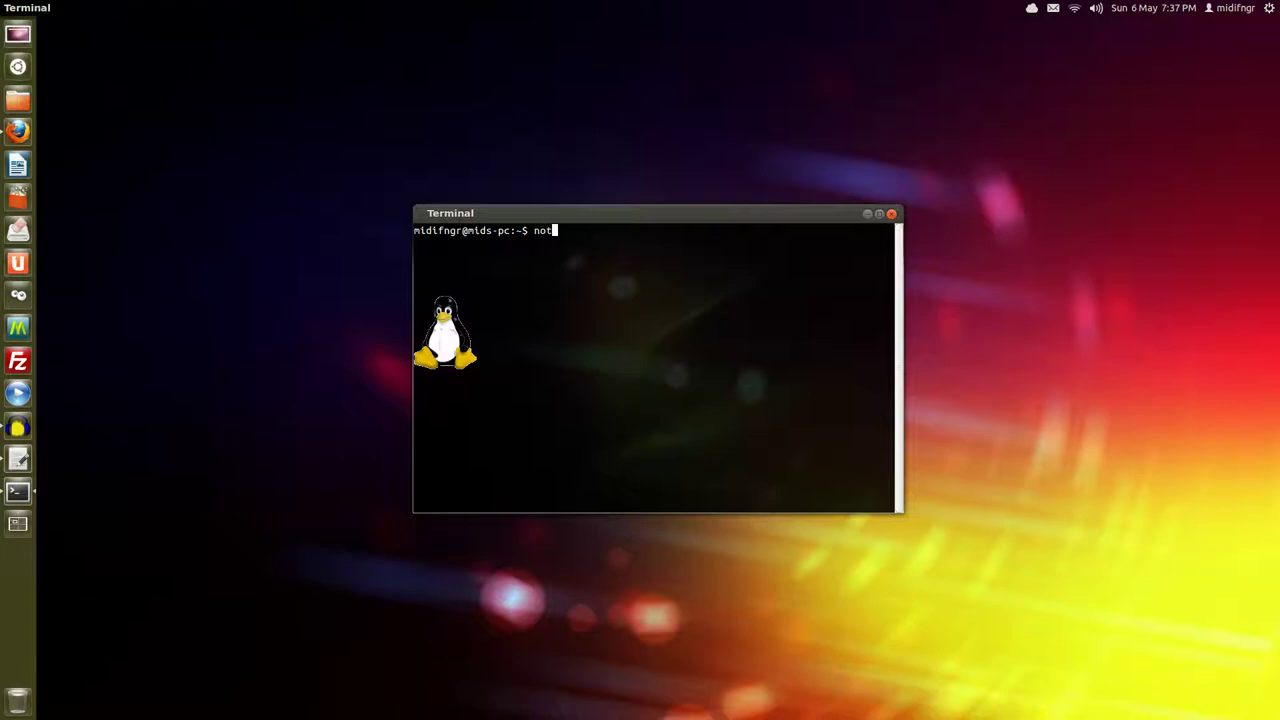
pyautogui.write('ify-send test')
pyautogui.press('Return')
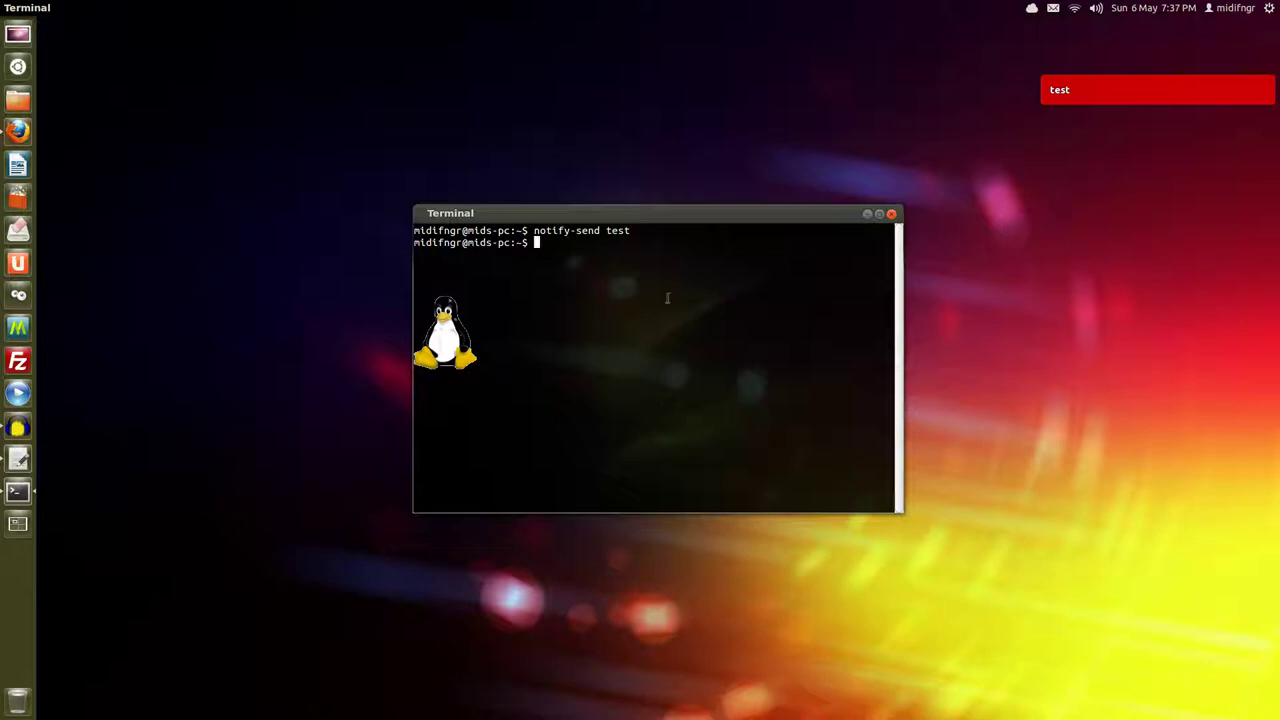
# Resend notifications with the messages 'Welcome to Ubuntu' and 'Ubuntu 12.04'.
pyautogui.press('Up')
pyautogui.press('BackSpace')
pyautogui.press('BackSpace')
pyautogui.press('BackSpace')
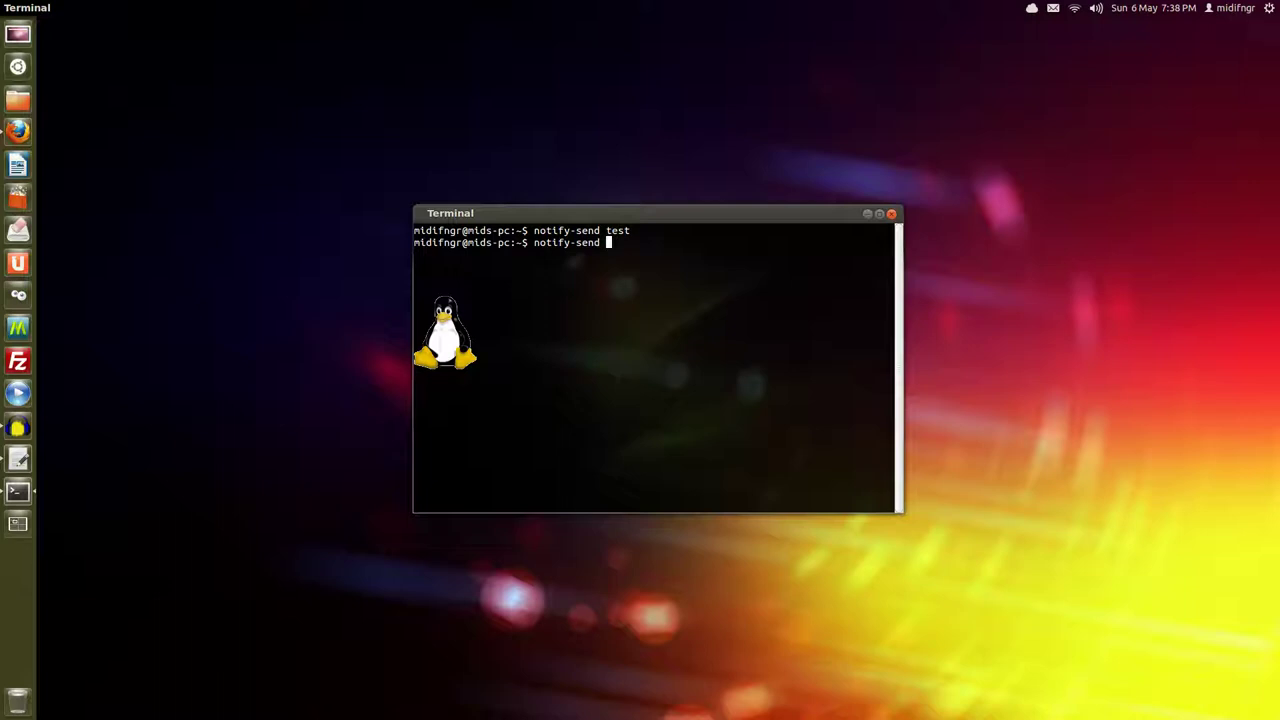
pyautogui.write('Welcome to Ubuntu')
pyautogui.press('Return')
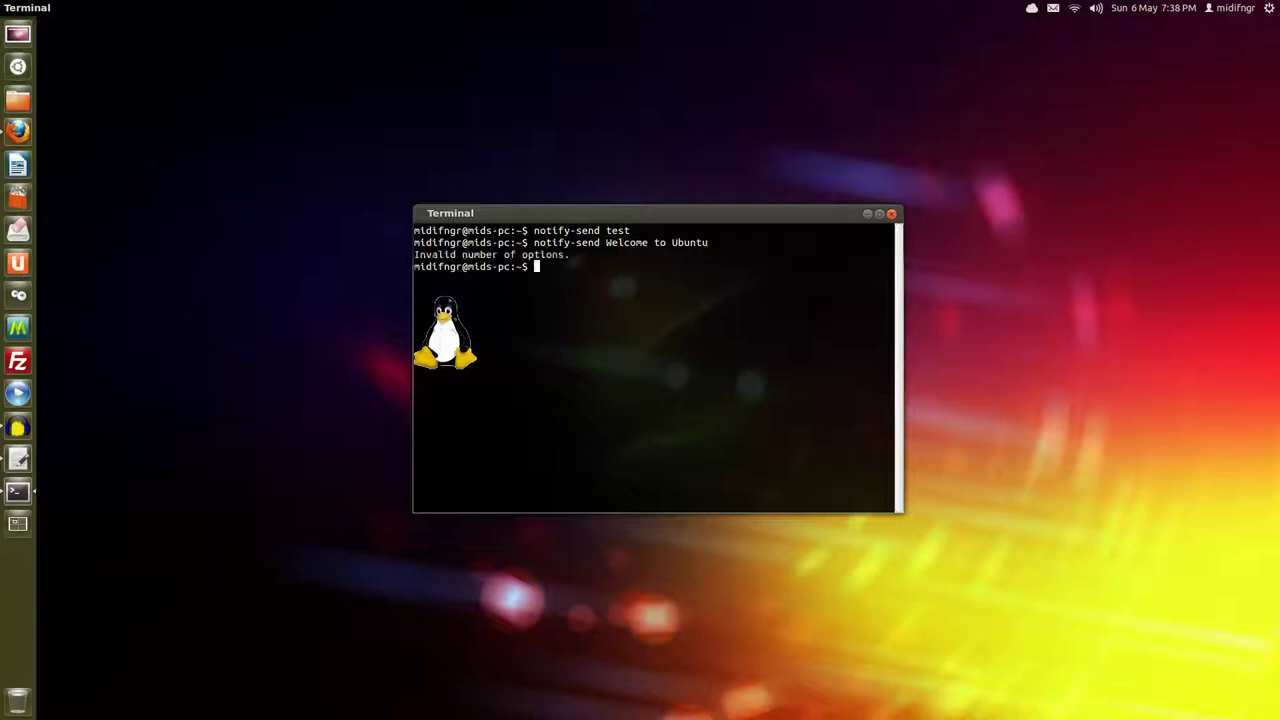
pyautogui.press('Up')
pyautogui.press('BackSpace')
pyautogui.press('BackSpace')
pyautogui.press('BackSpace')
pyautogui.press('BackSpace')
pyautogui.press('BackSpace')
pyautogui.press('BackSpace')
pyautogui.press('BackSpace')
pyautogui.press('BackSpace')
pyautogui.press('BackSpace')
pyautogui.press('BackSpace')
pyautogui.press('BackSpace')
pyautogui.press('BackSpace')
pyautogui.press('BackSpace')
pyautogui.press('BackSpace')
pyautogui.press('BackSpace')
pyautogui.press('BackSpace')
pyautogui.press('BackSpace')
pyautogui.write('Ubuntu')
pyautogui.press('Return')
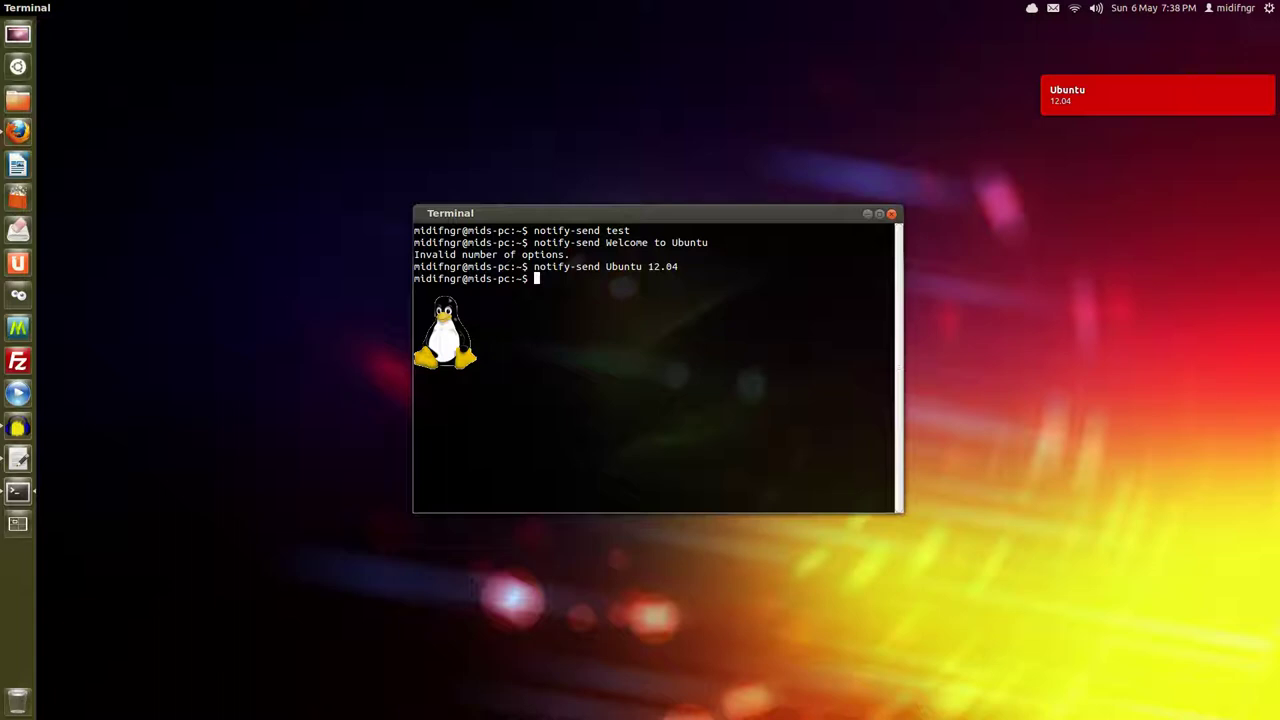
# Clear the command line and close the terminal with exit.
pyautogui.press('Up')
pyautogui.press('BackSpace')
pyautogui.press('BackSpace')
pyautogui.press('BackSpace')
pyautogui.press('BackSpace')
pyautogui.press('BackSpace')
pyautogui.press('BackSpace')
pyautogui.press('BackSpace')
pyautogui.press('BackSpace')
pyautogui.press('BackSpace')
pyautogui.press('BackSpace')
pyautogui.press('BackSpace')
pyautogui.press('BackSpace')
pyautogui.press('BackSpace')
pyautogui.press('BackSpace')
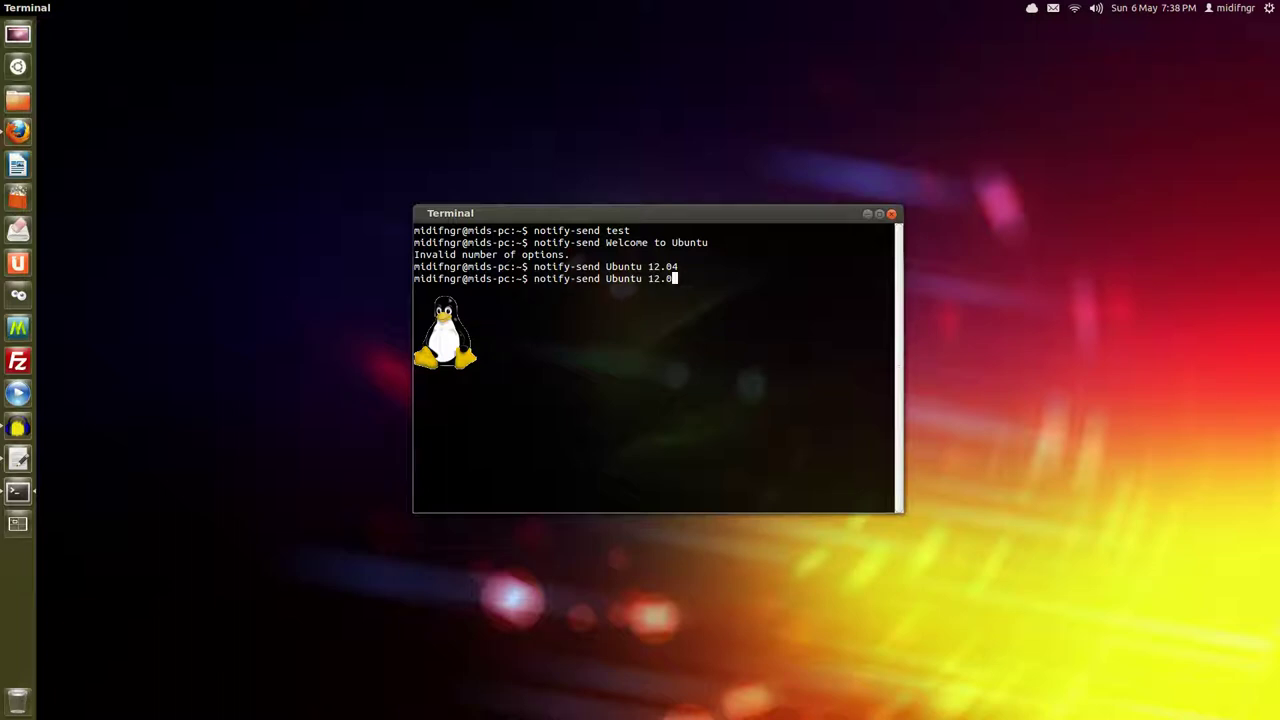
pyautogui.press('BackSpace')
pyautogui.press('BackSpace')
pyautogui.press('BackSpace')
pyautogui.press('BackSpace')
pyautogui.press('BackSpace')
pyautogui.press('BackSpace')
pyautogui.press('BackSpace')
pyautogui.press('BackSpace')
pyautogui.write('exit')
pyautogui.press('Return')
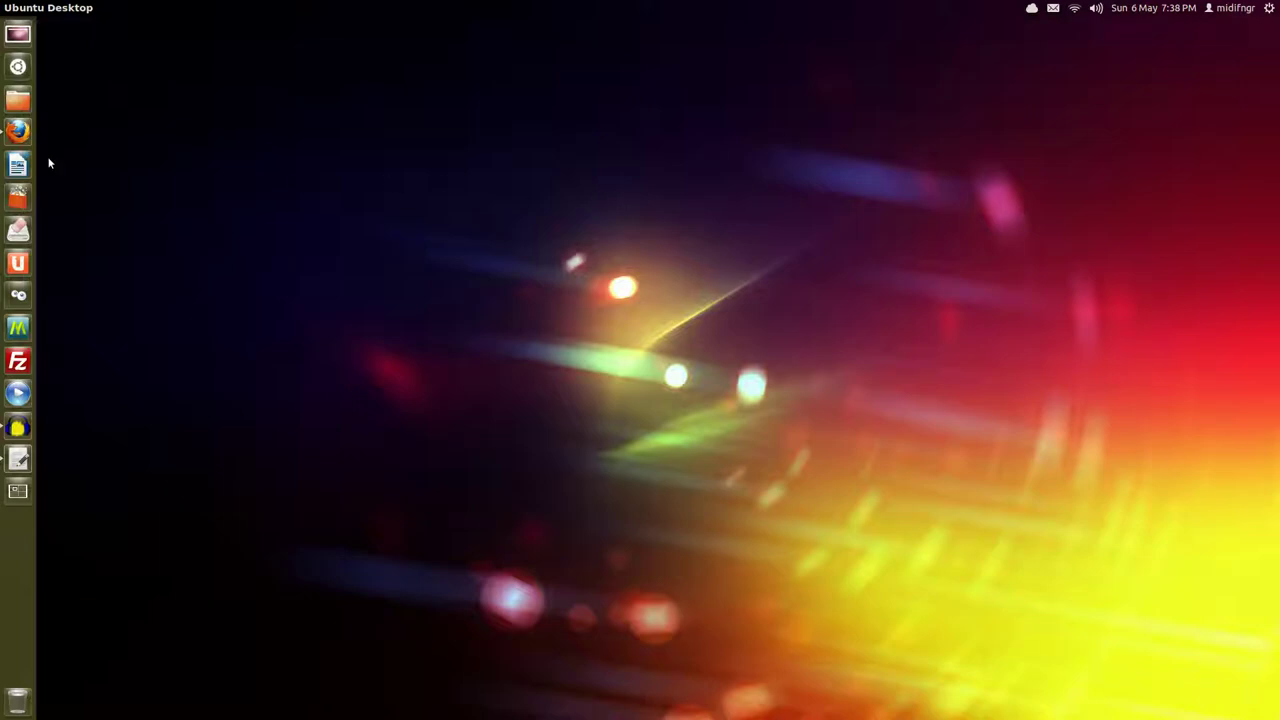
# Open Firefox on the Notify-OSD PPA Launchpad packages page and browse the list.
pyautogui.click(18, 131)
pyautogui.scroll(4, 642, 281)
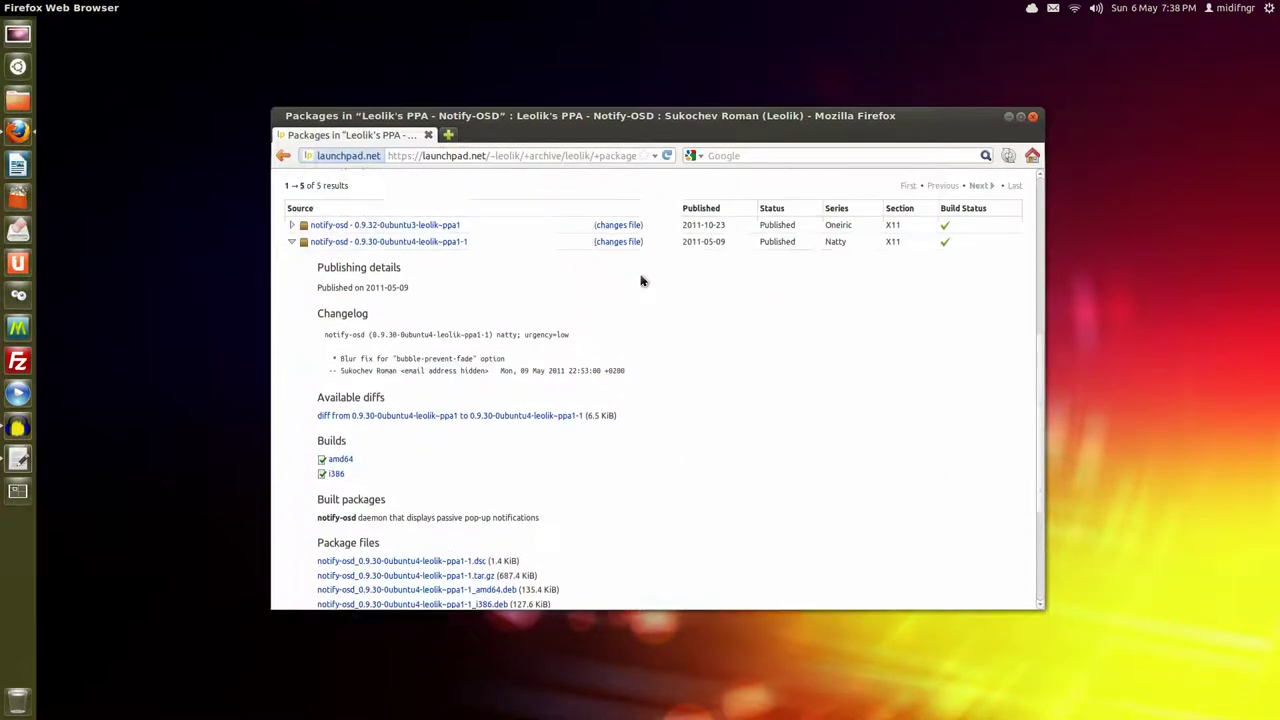
pyautogui.scroll(5, 642, 281)
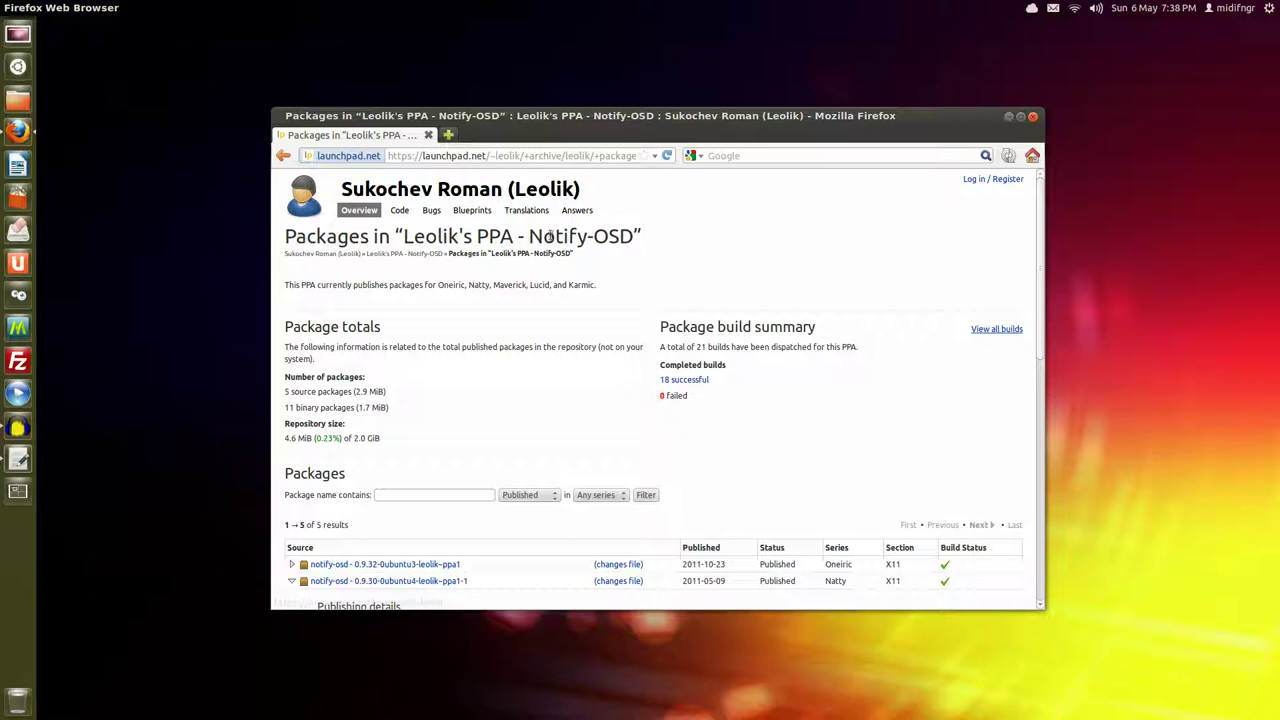
pyautogui.scroll(-3, 517, 282)
pyautogui.scroll(3, 517, 280)
pyautogui.scroll(-5, 552, 320)
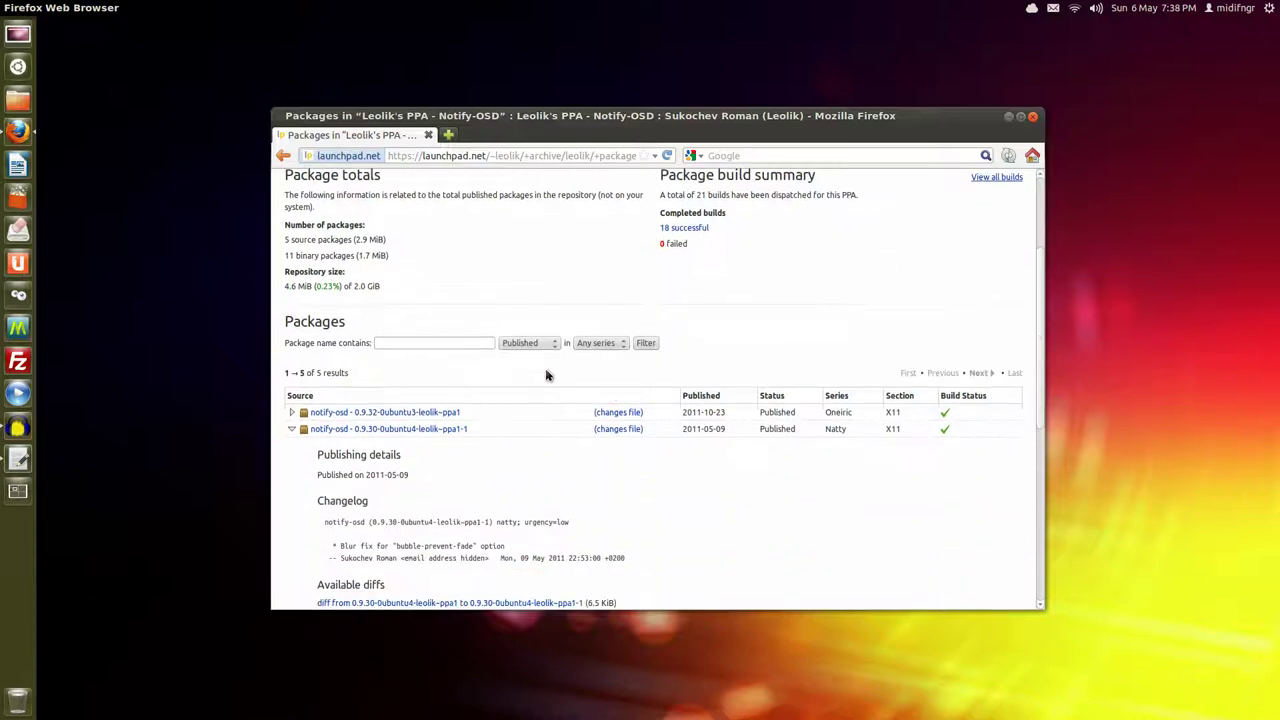
pyautogui.scroll(-2, 543, 374)
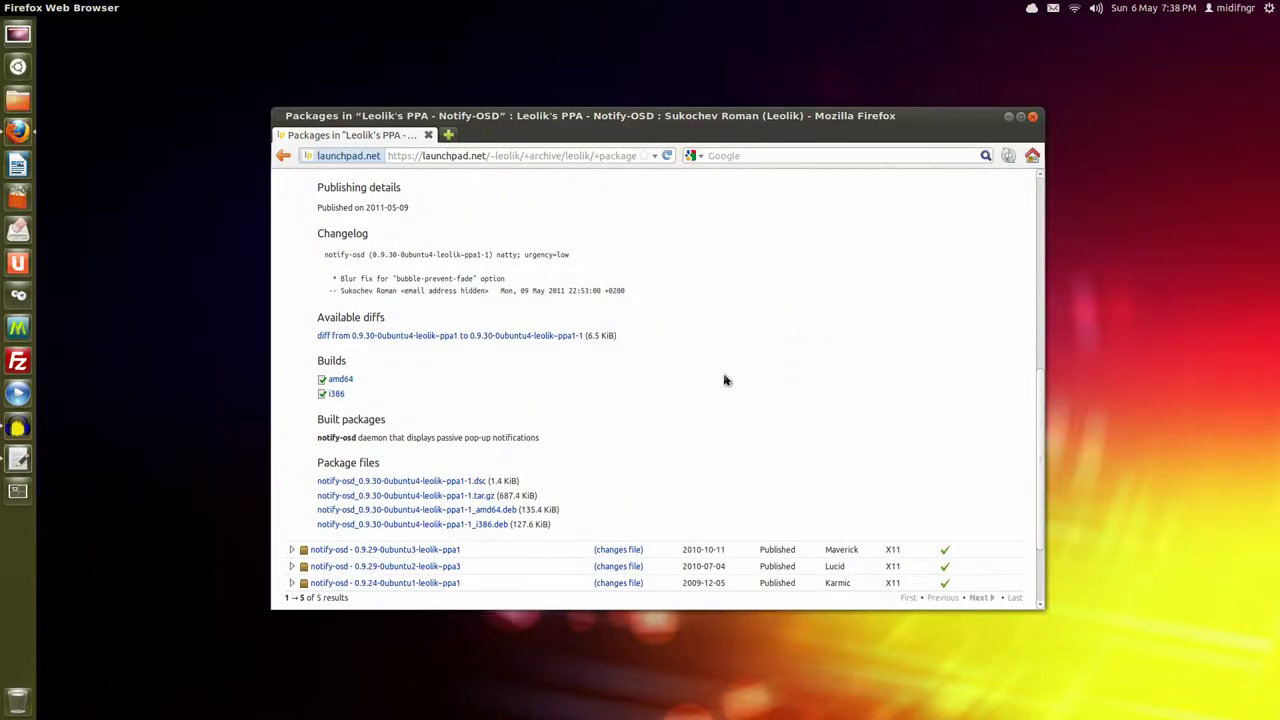
pyautogui.scroll(-4, 640, 504)
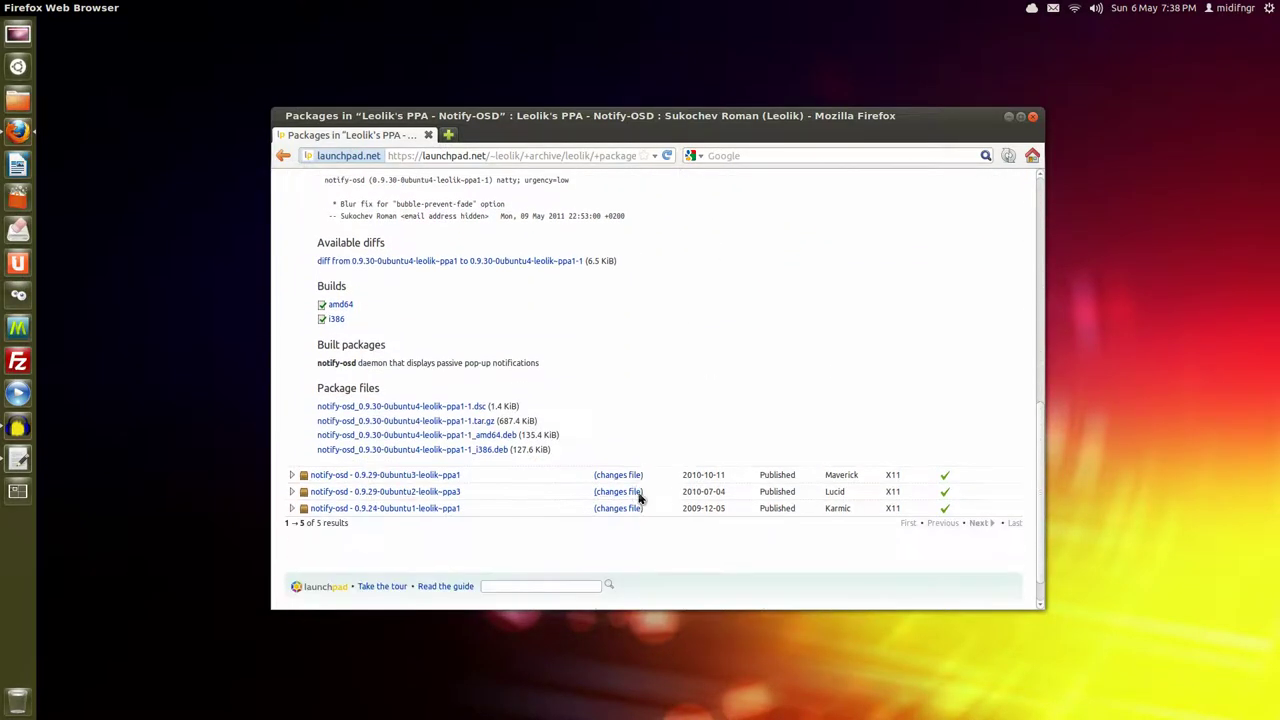
pyautogui.scroll(-1, 637, 506)
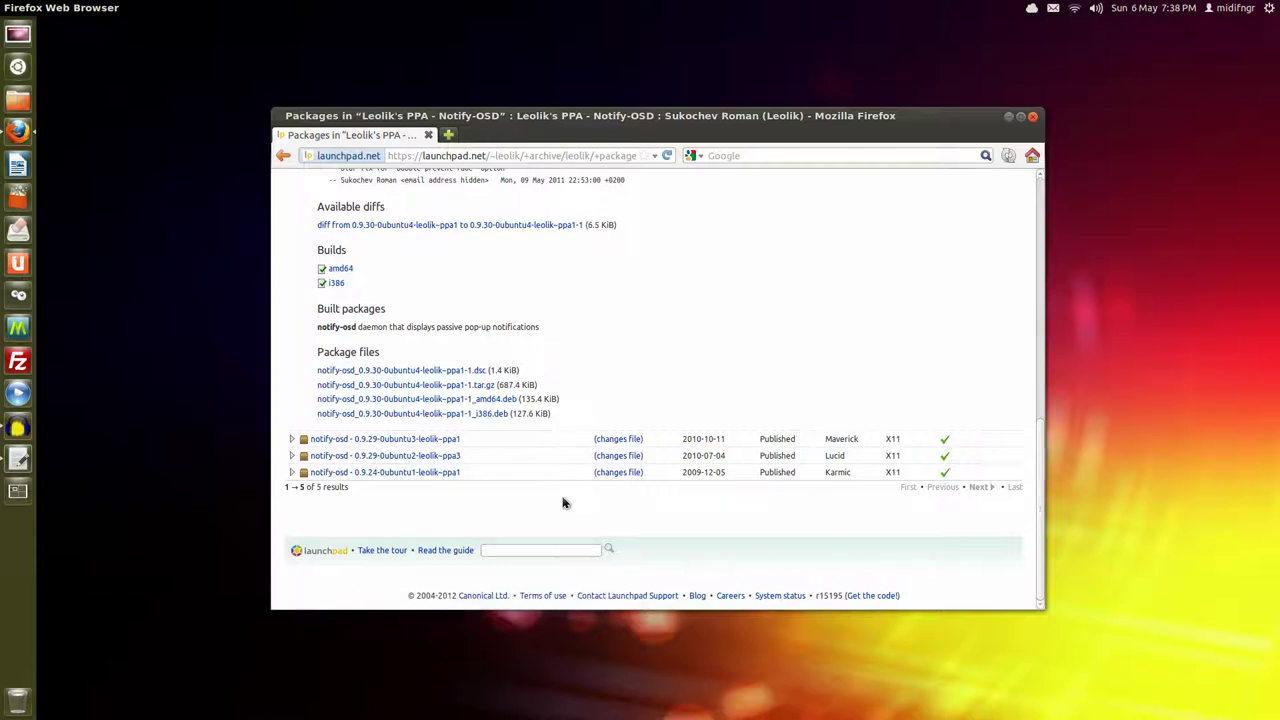
# Inspect the Natty 0.9.30 entry's builds and package files, highlighting 'Natty'.
pyautogui.scroll(3, 705, 478)
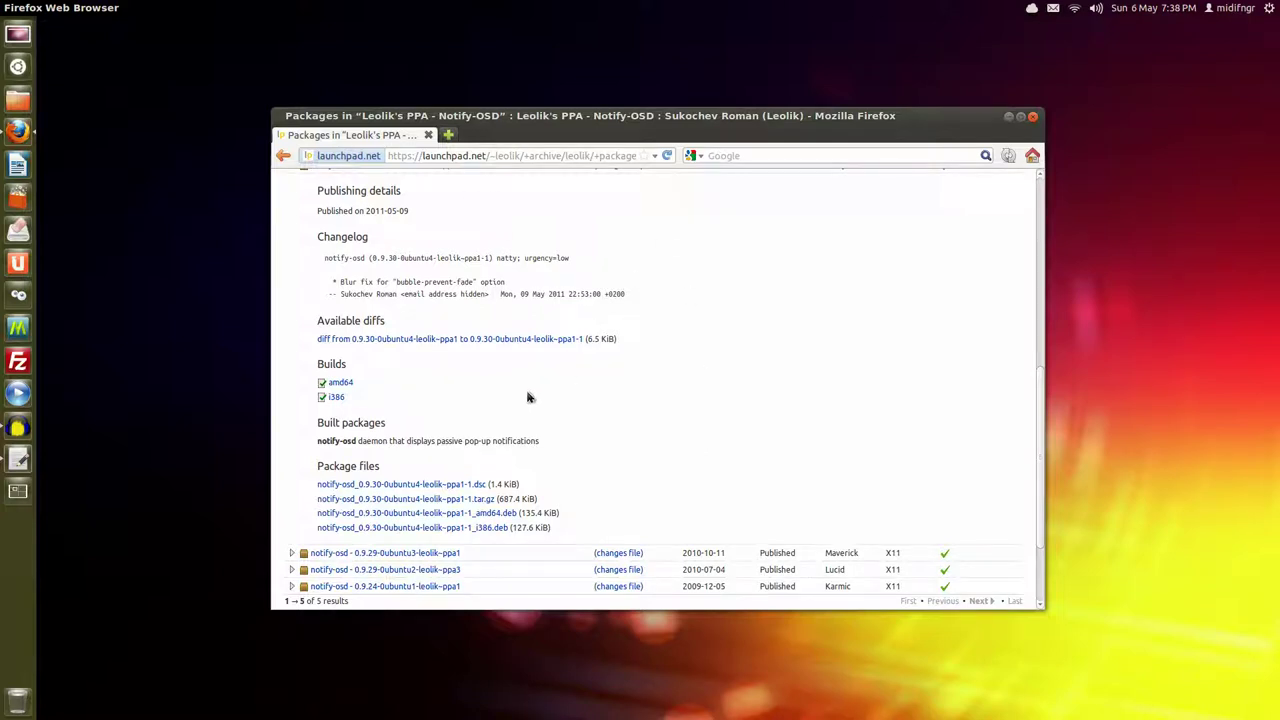
pyautogui.scroll(-1, 487, 376)
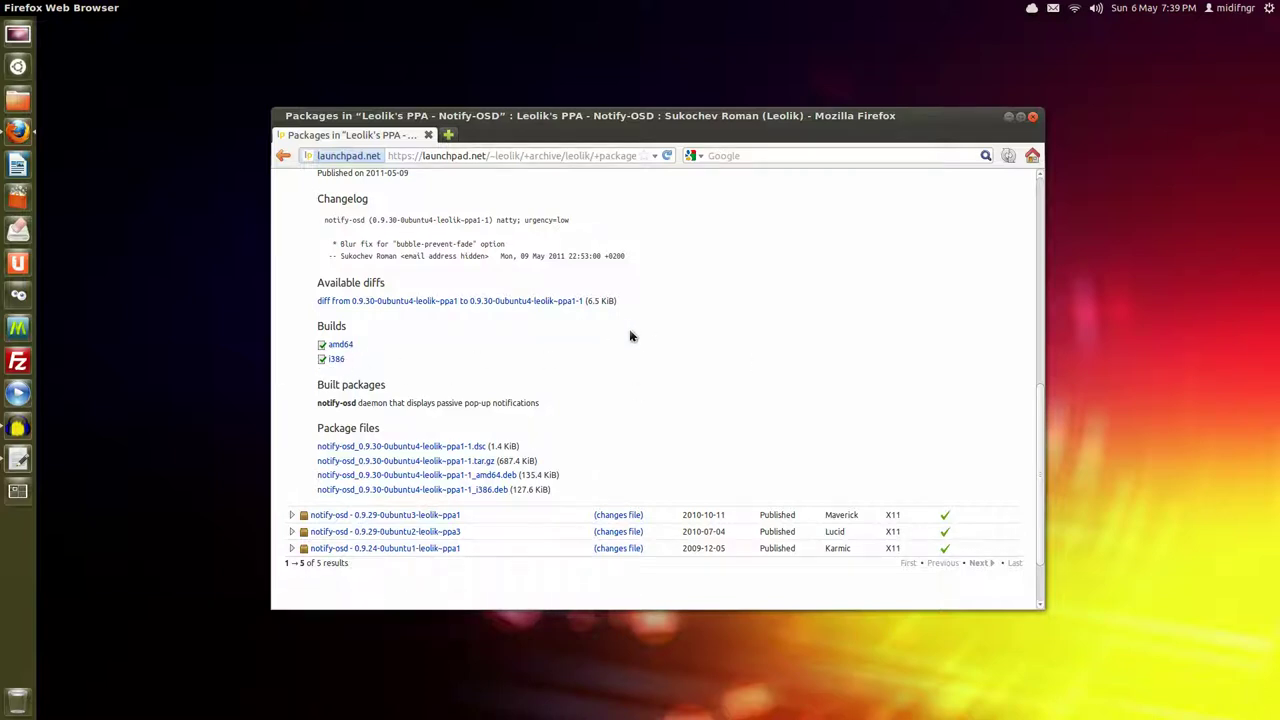
pyautogui.scroll(-2, 631, 336)
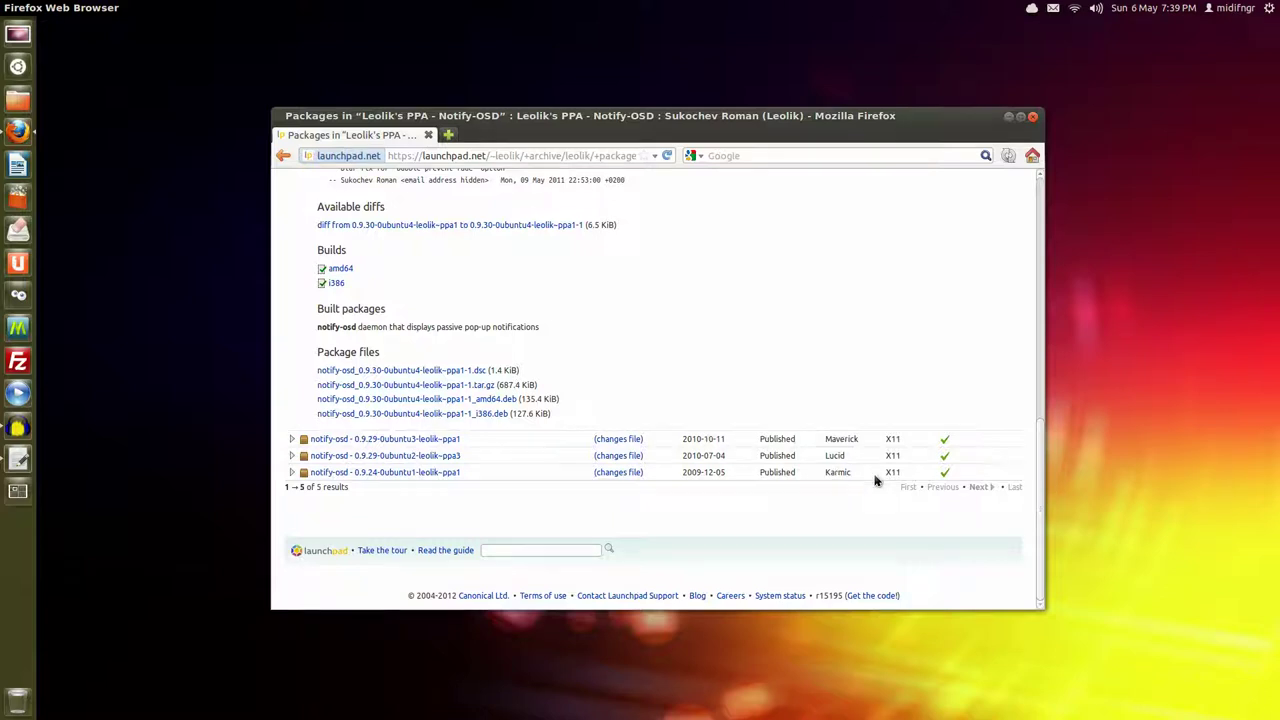
pyautogui.scroll(2, 629, 366)
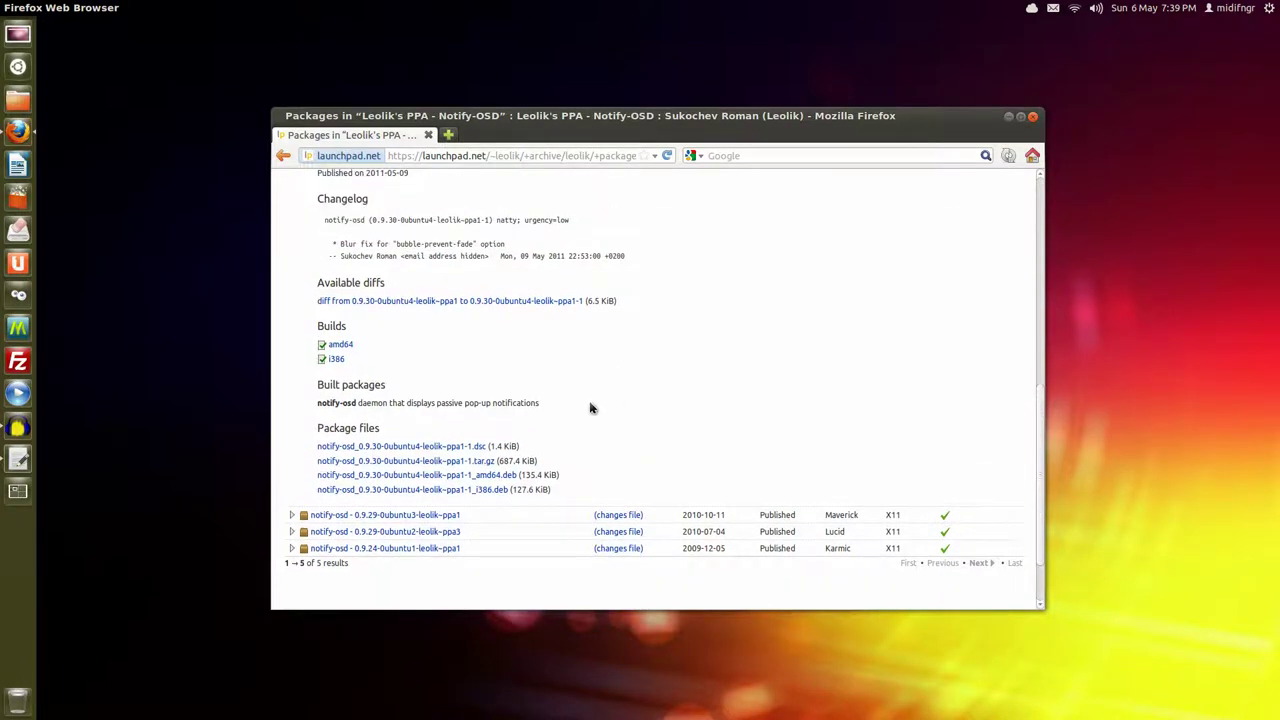
pyautogui.scroll(5, 590, 408)
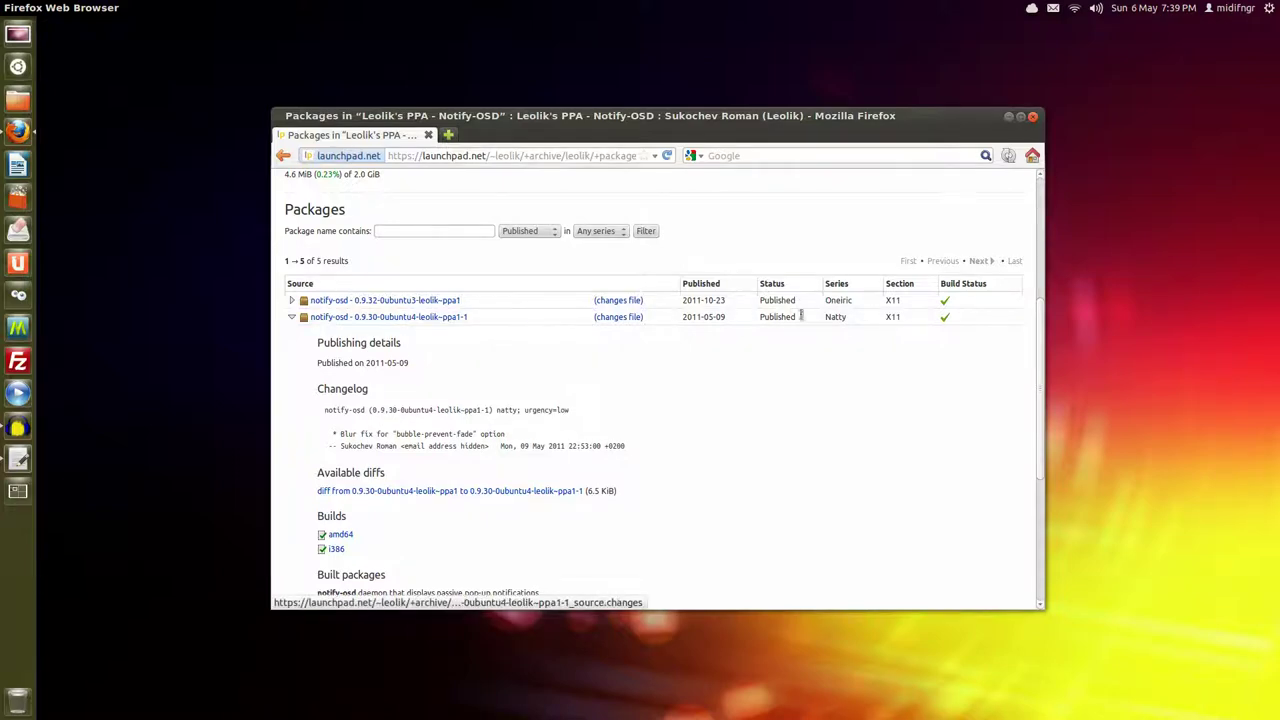
pyautogui.doubleClick(834, 317)
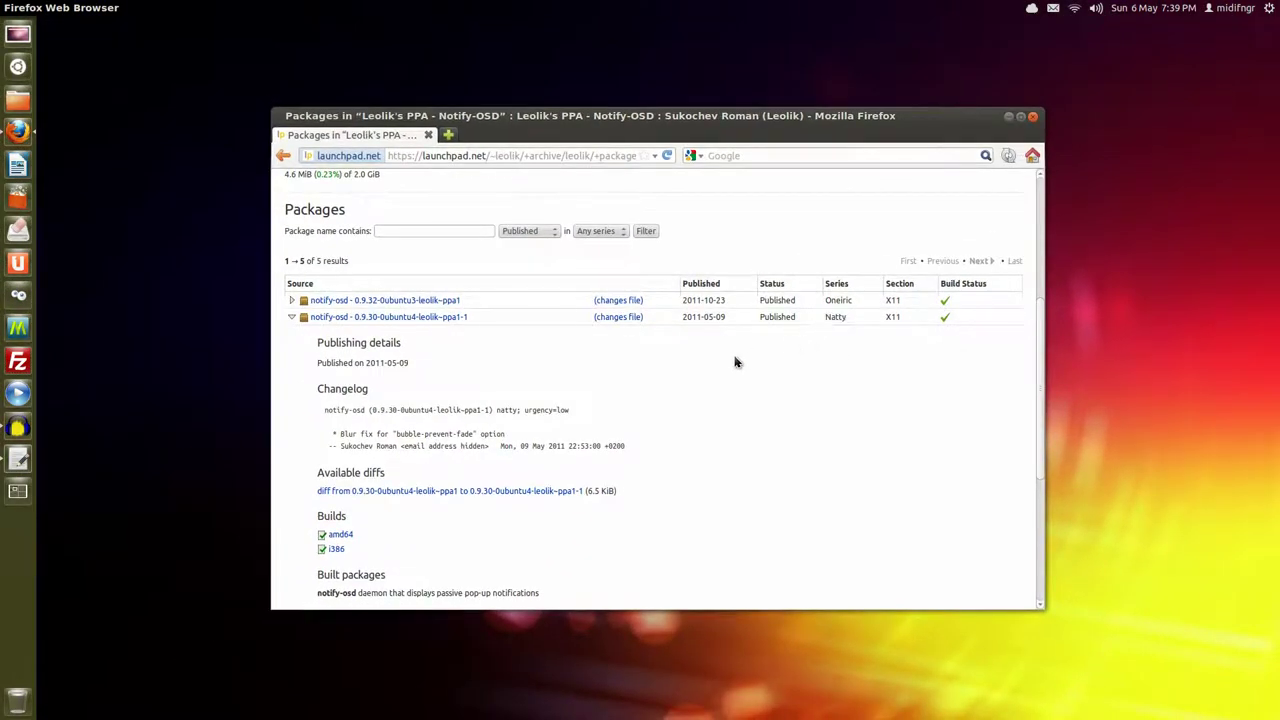
pyautogui.scroll(-5, 730, 364)
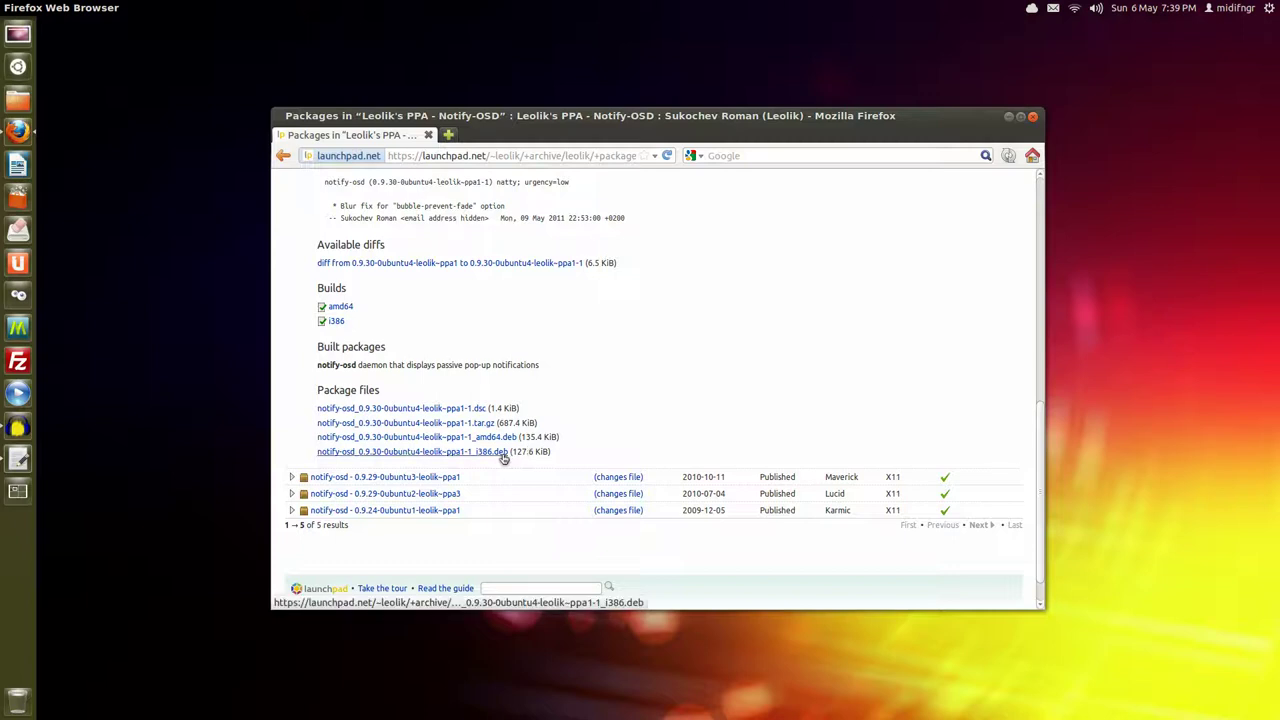
pyautogui.scroll(5, 643, 389)
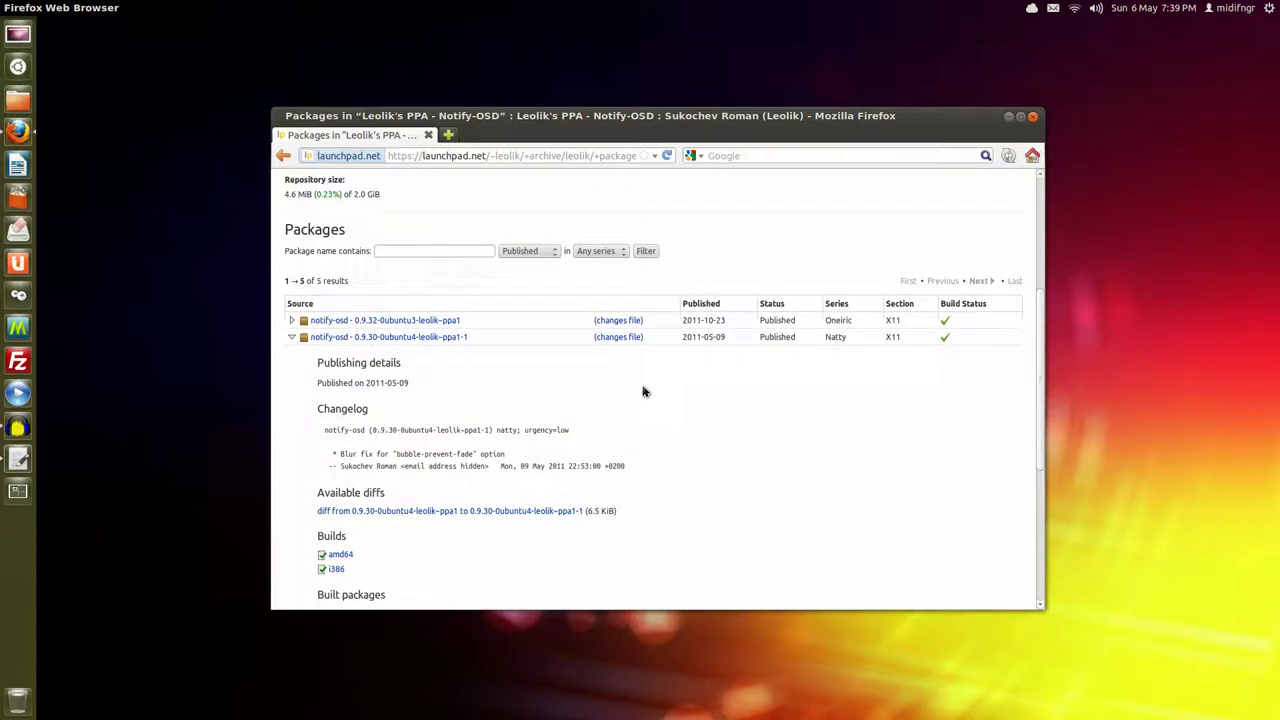
# Open OSD_CMD.txt in gedit and highlight the amd64 dpkg install command.
pyautogui.click(18, 458)
pyautogui.scroll(-10, 666, 287)
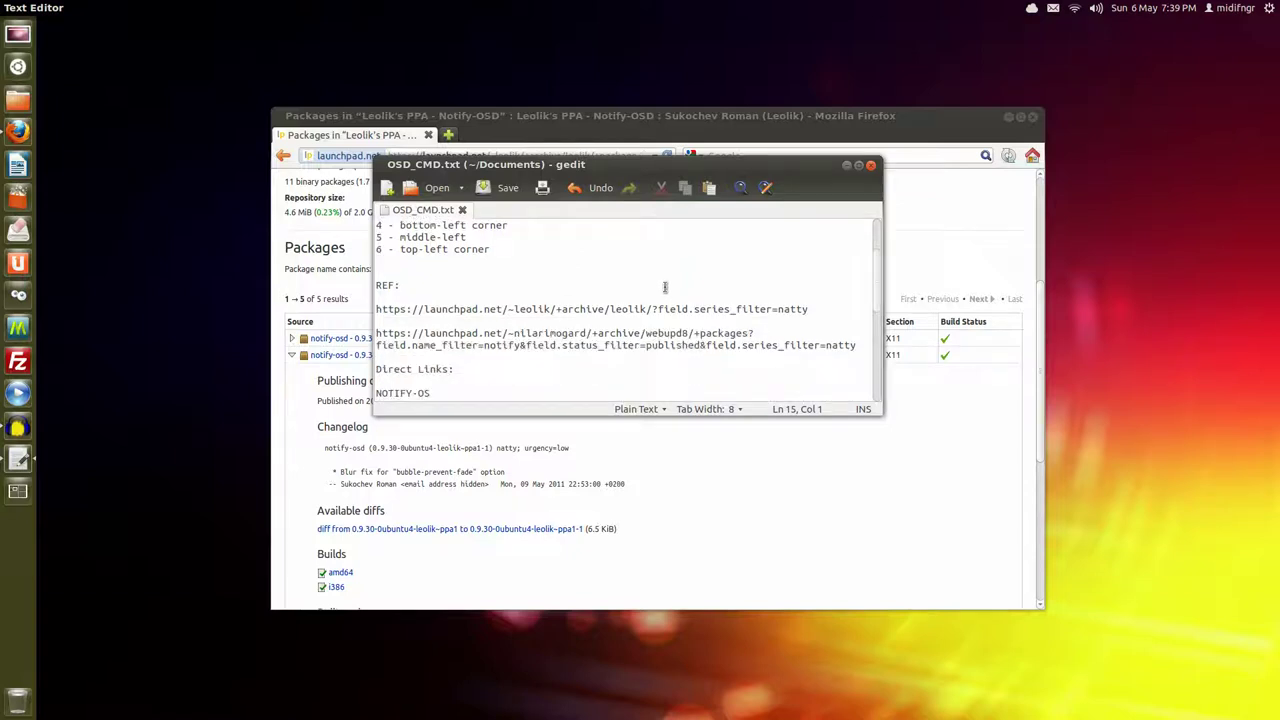
pyautogui.scroll(-1, 665, 287)
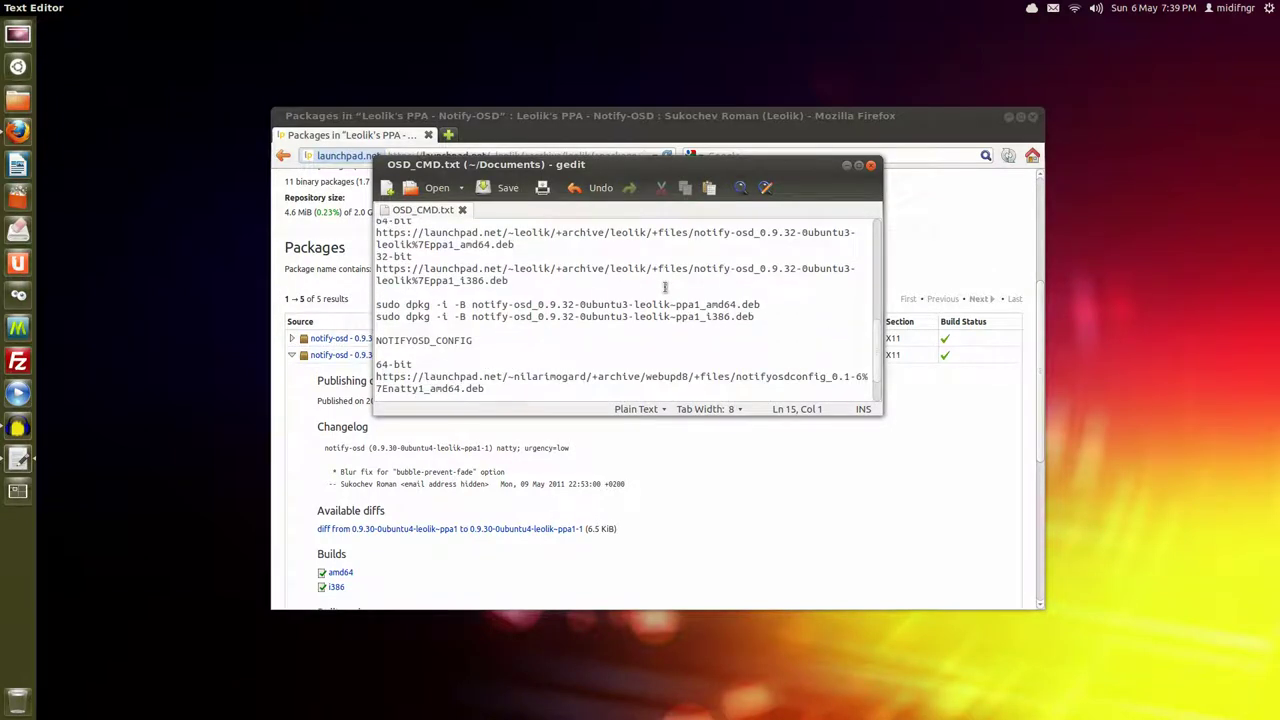
pyautogui.tripleClick(668, 306)
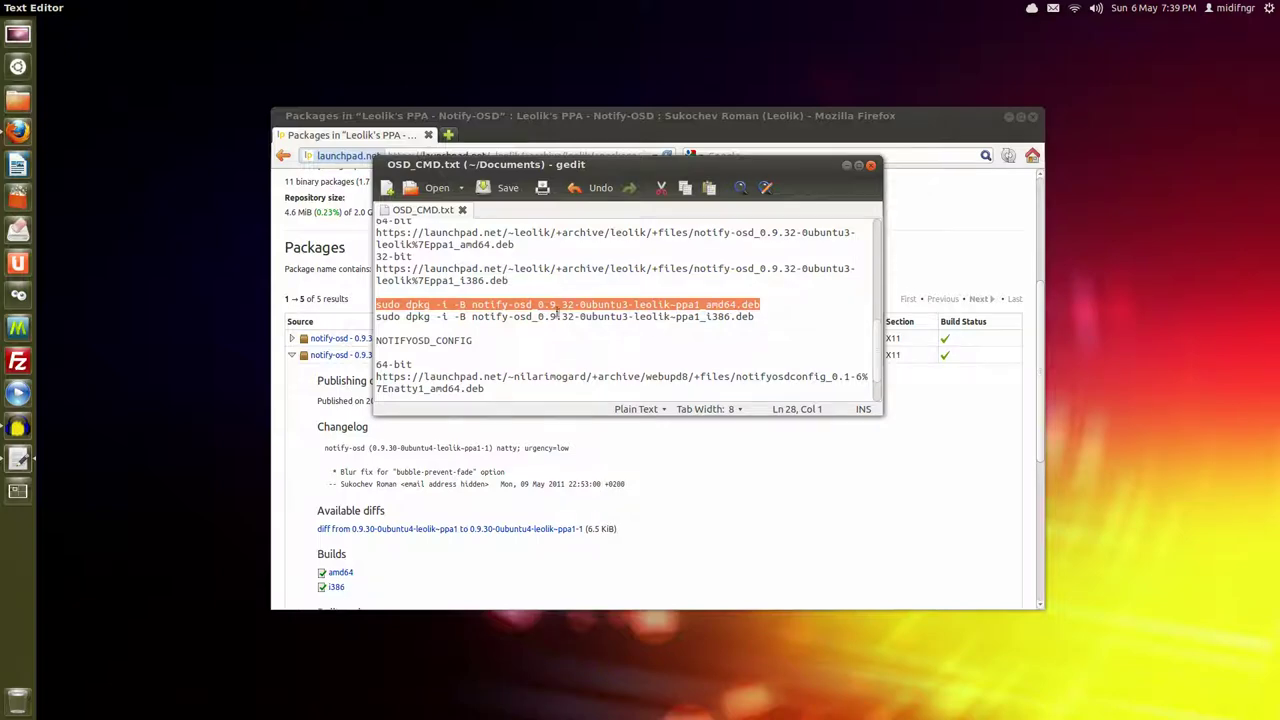
pyautogui.scroll(3, 557, 313)
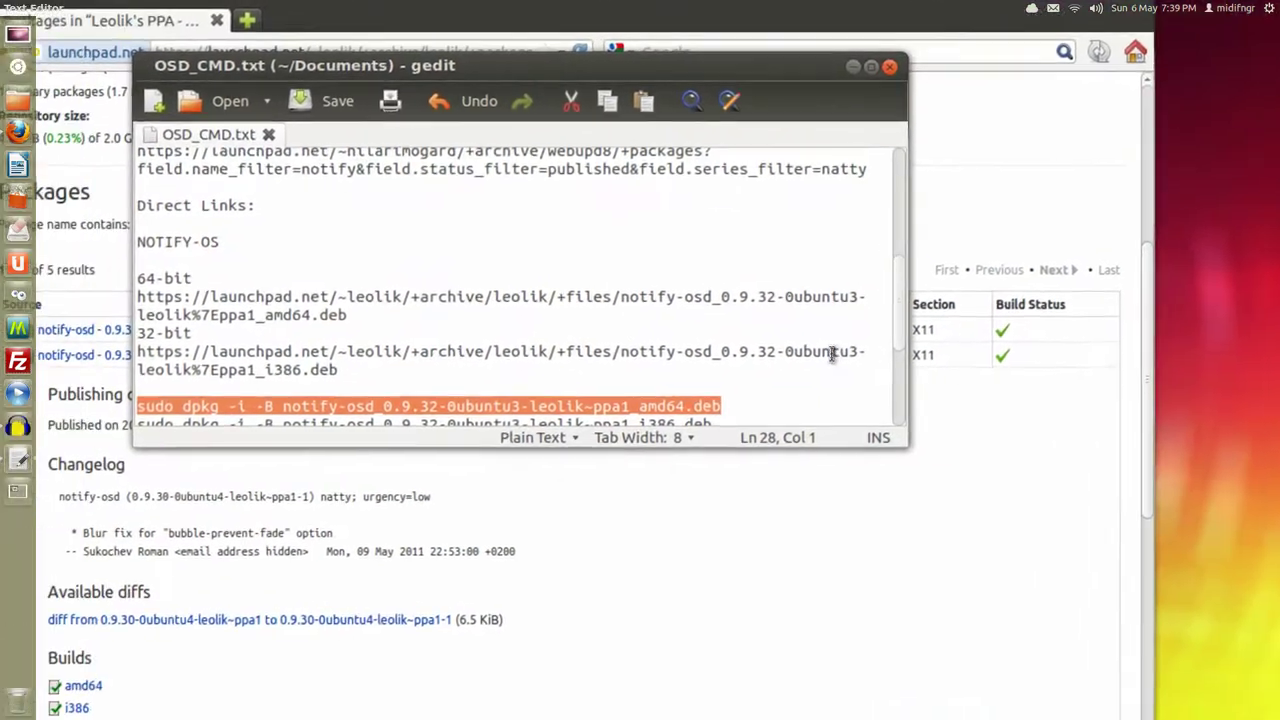
pyautogui.scroll(-3, 801, 347)
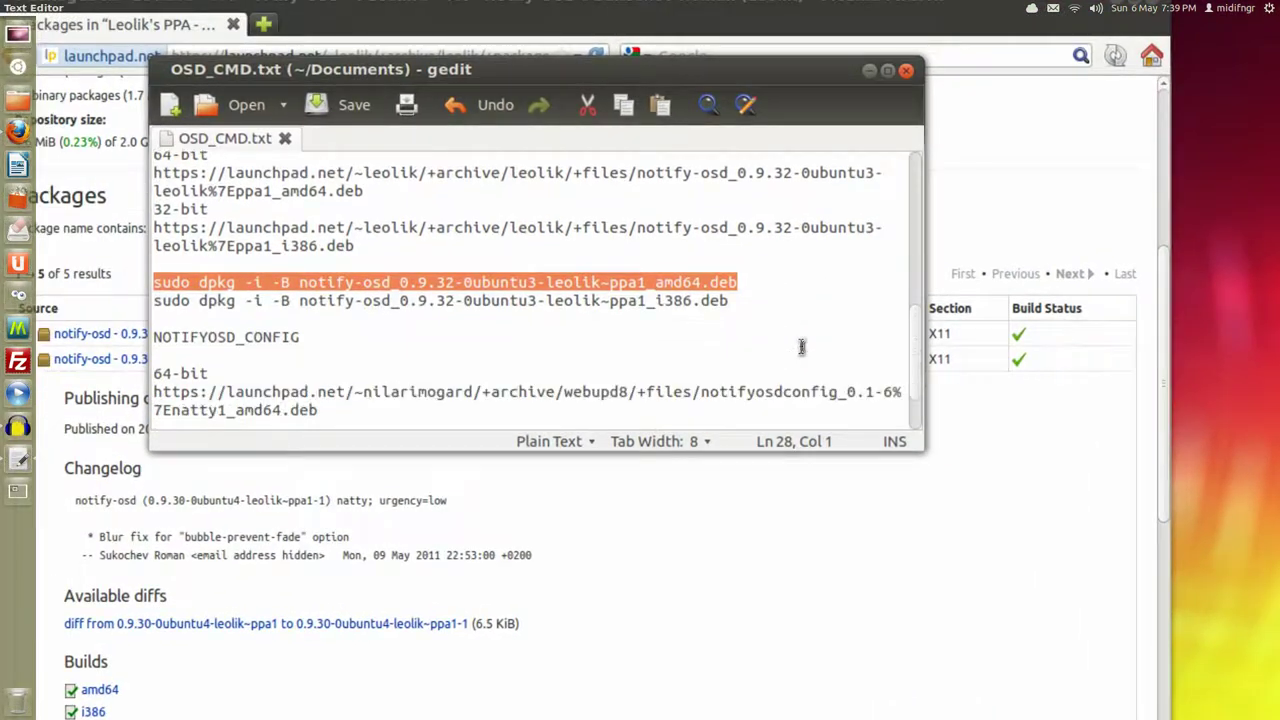
pyautogui.scroll(-1, 801, 347)
pyautogui.scroll(2, 801, 347)
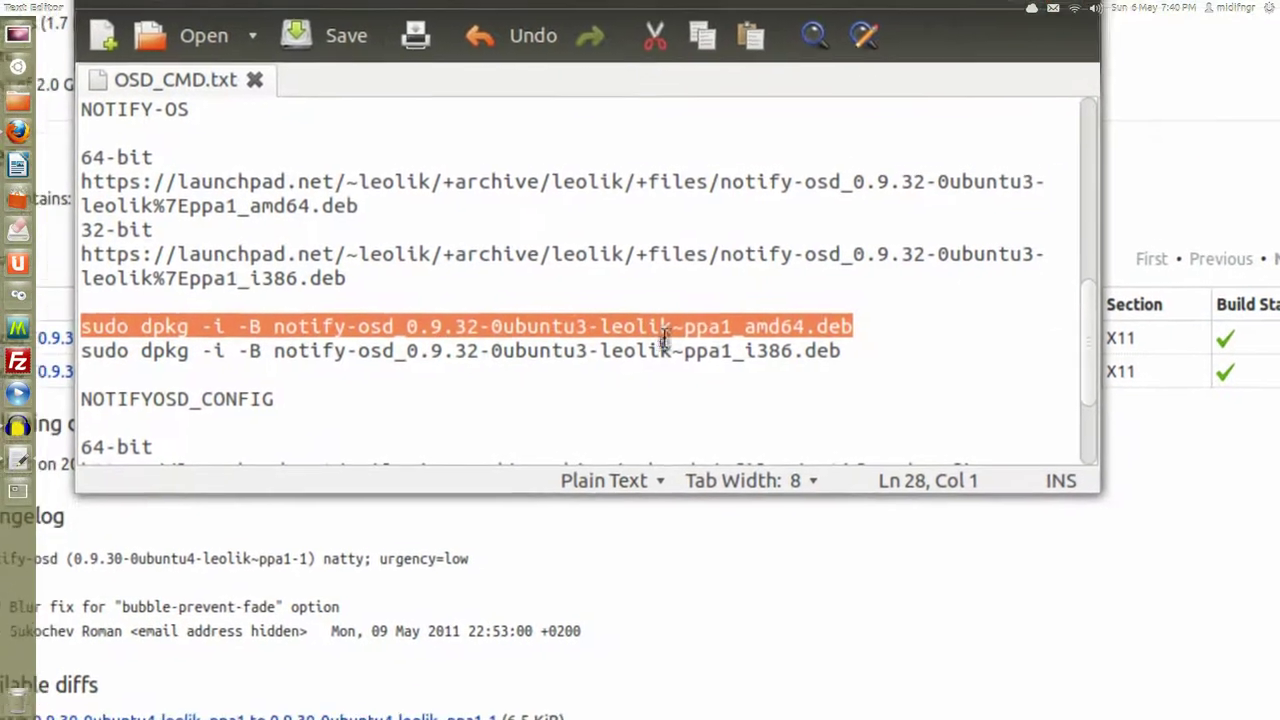
# Highlight the i386 dpkg install command, then minimise the notes.
pyautogui.tripleClick(664, 348)
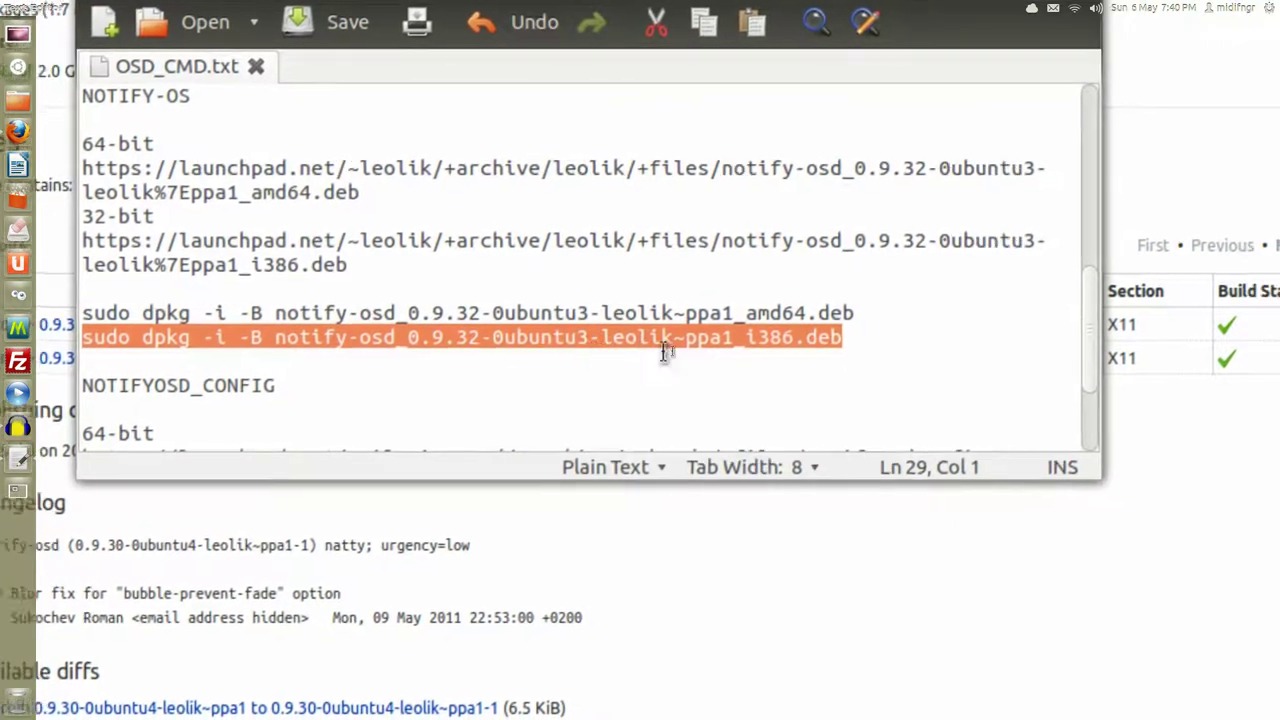
pyautogui.click(659, 357)
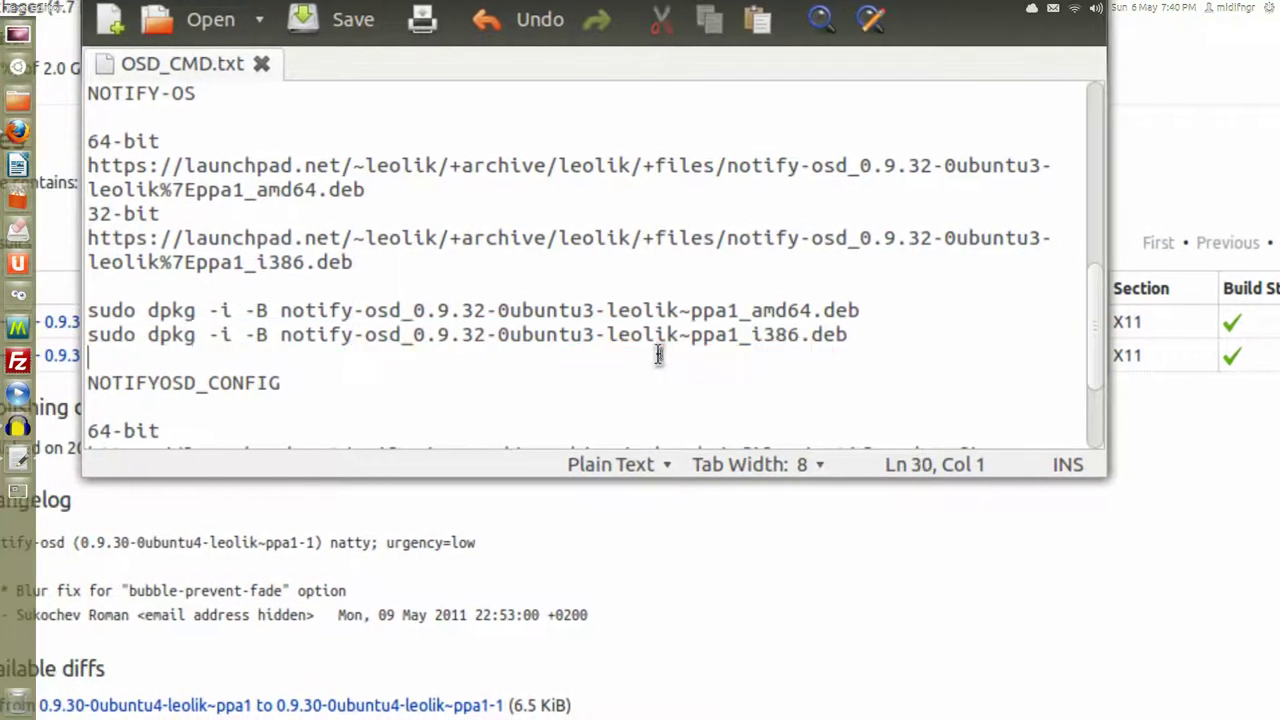
pyautogui.scroll(-1, 659, 354)
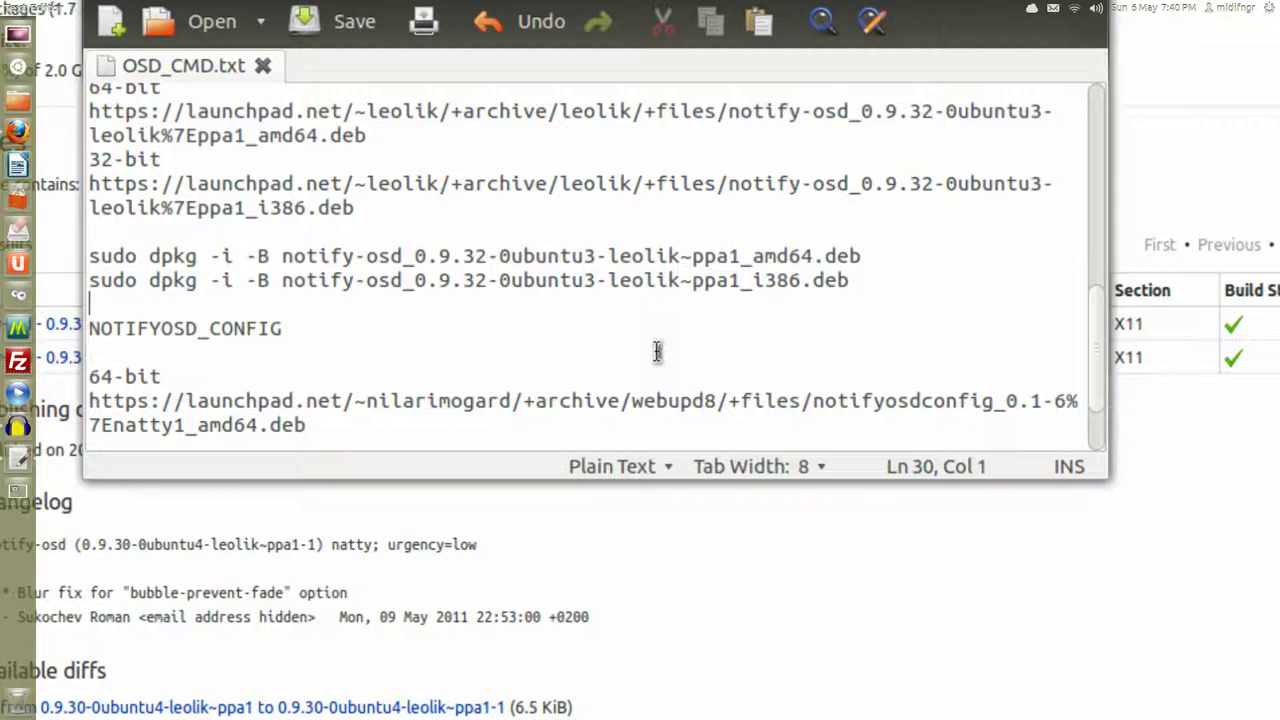
pyautogui.scroll(-2, 659, 354)
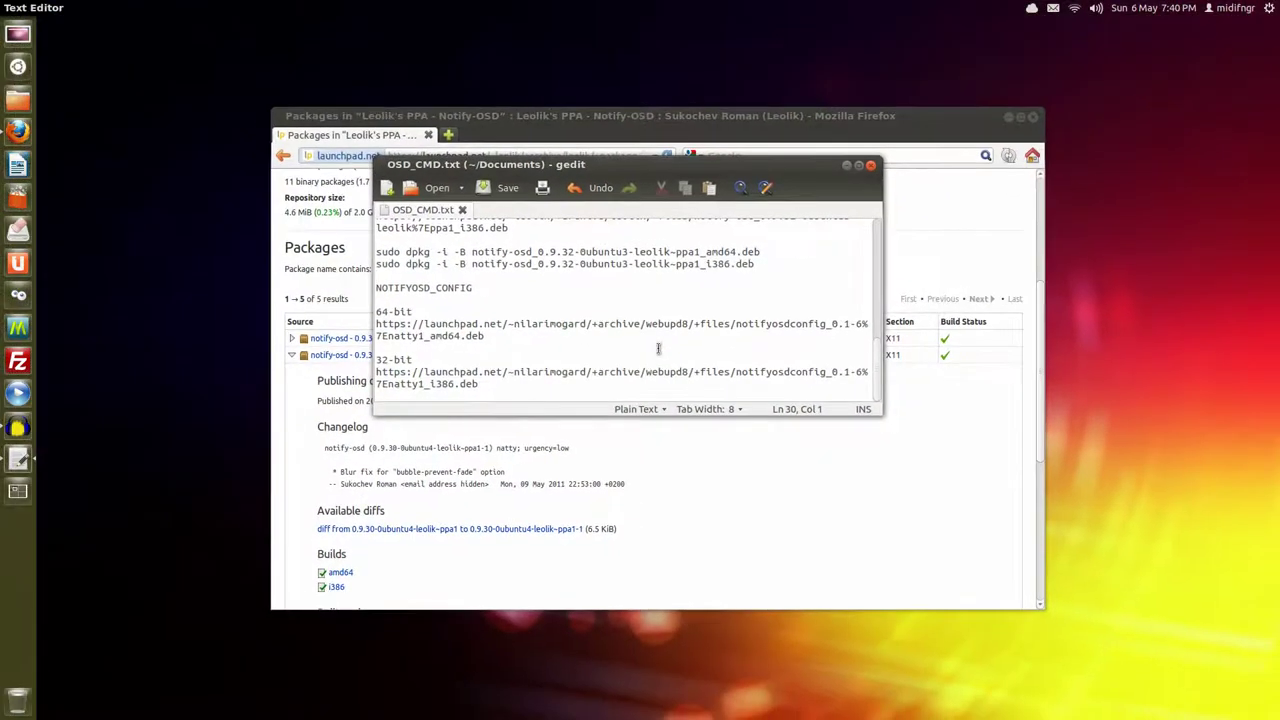
pyautogui.click(847, 165)
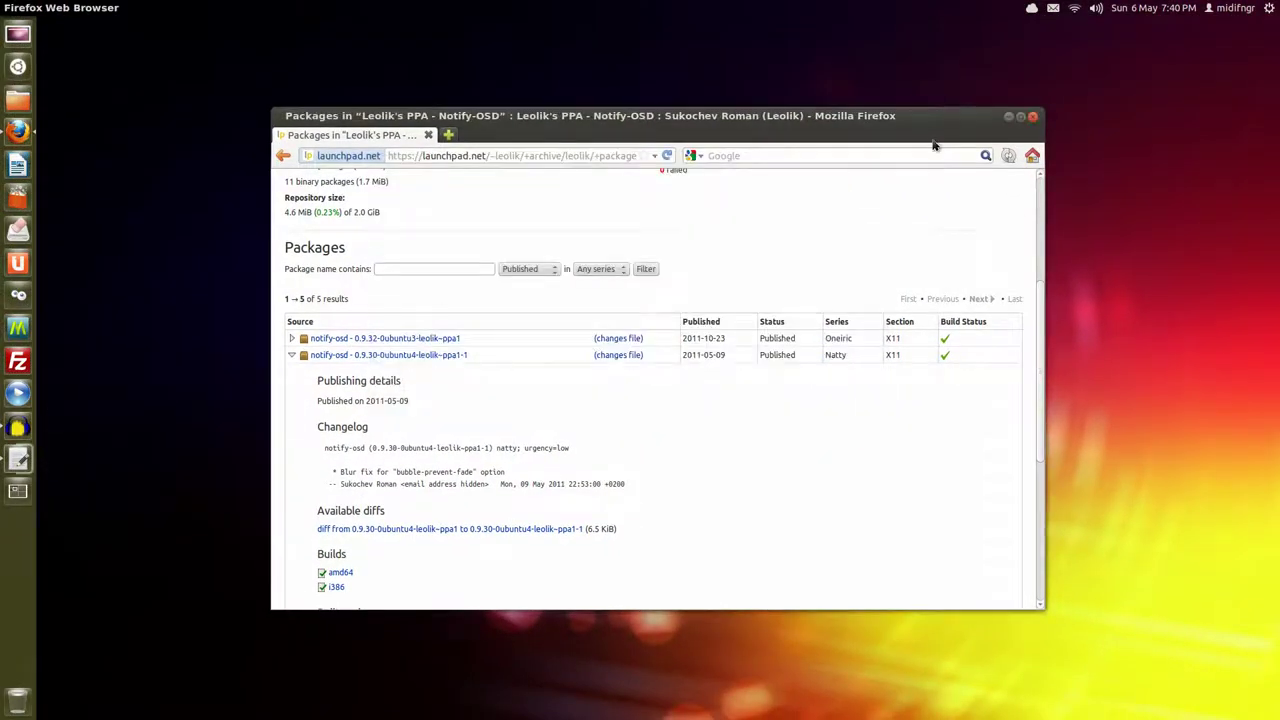
# Search 'syna' in Software Centre to confirm Synaptic Package Manager is installed, then close it.
pyautogui.click(1007, 116)
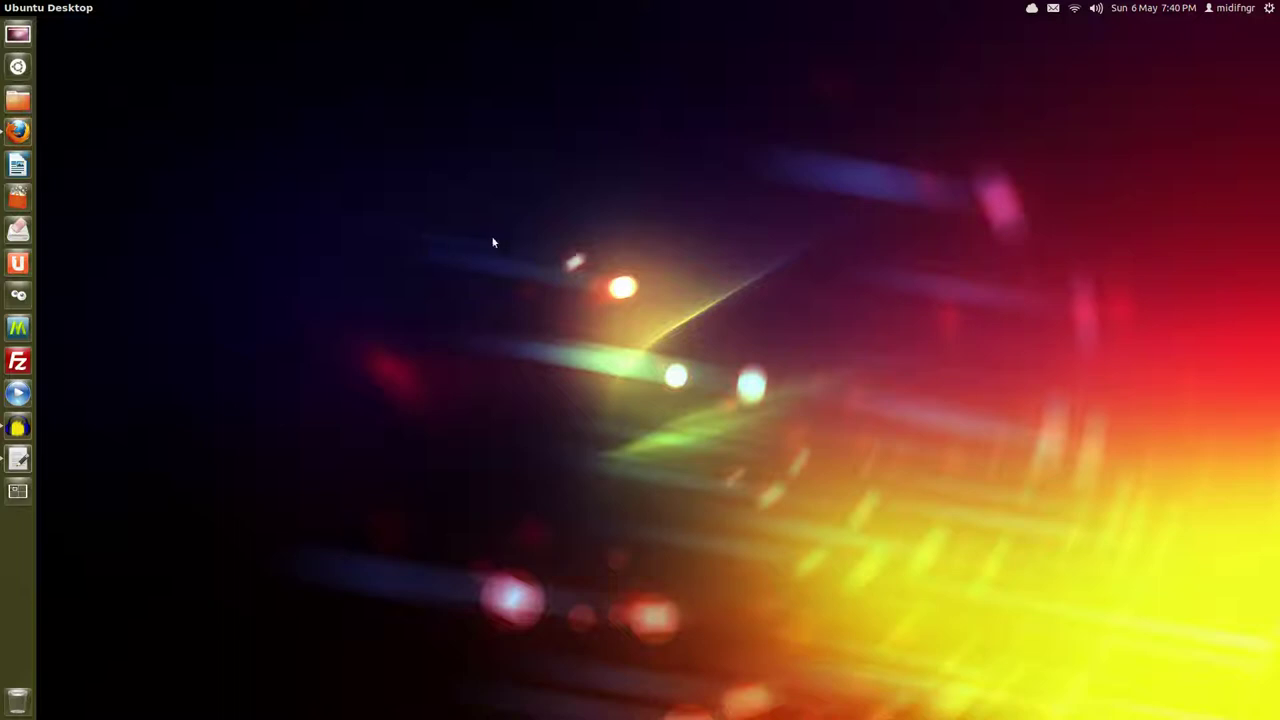
pyautogui.click(22, 199)
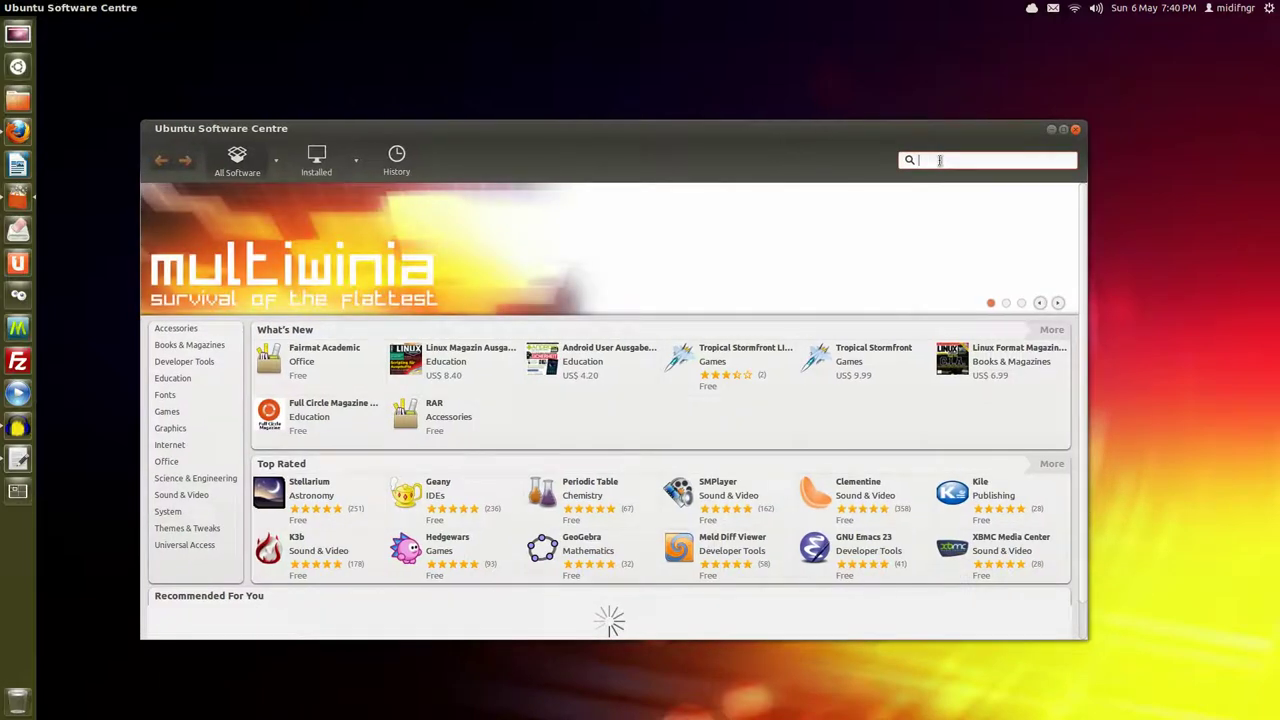
pyautogui.write('syna')
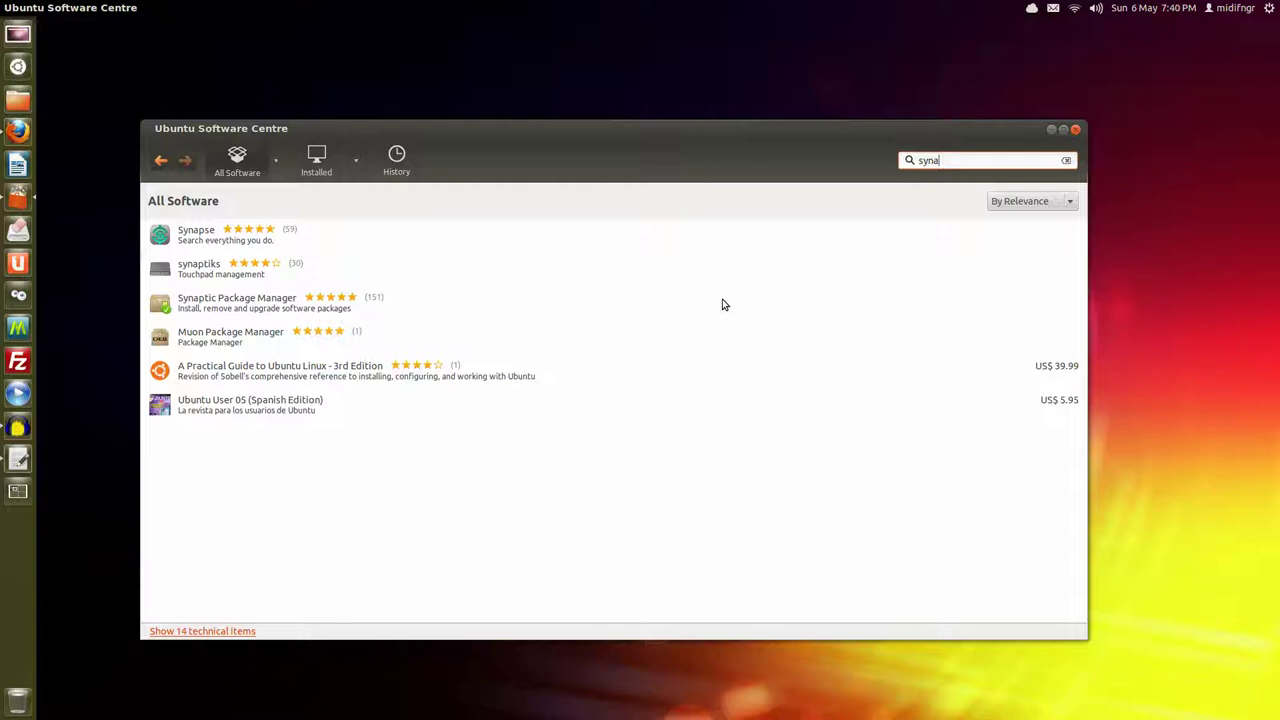
pyautogui.click(280, 312)
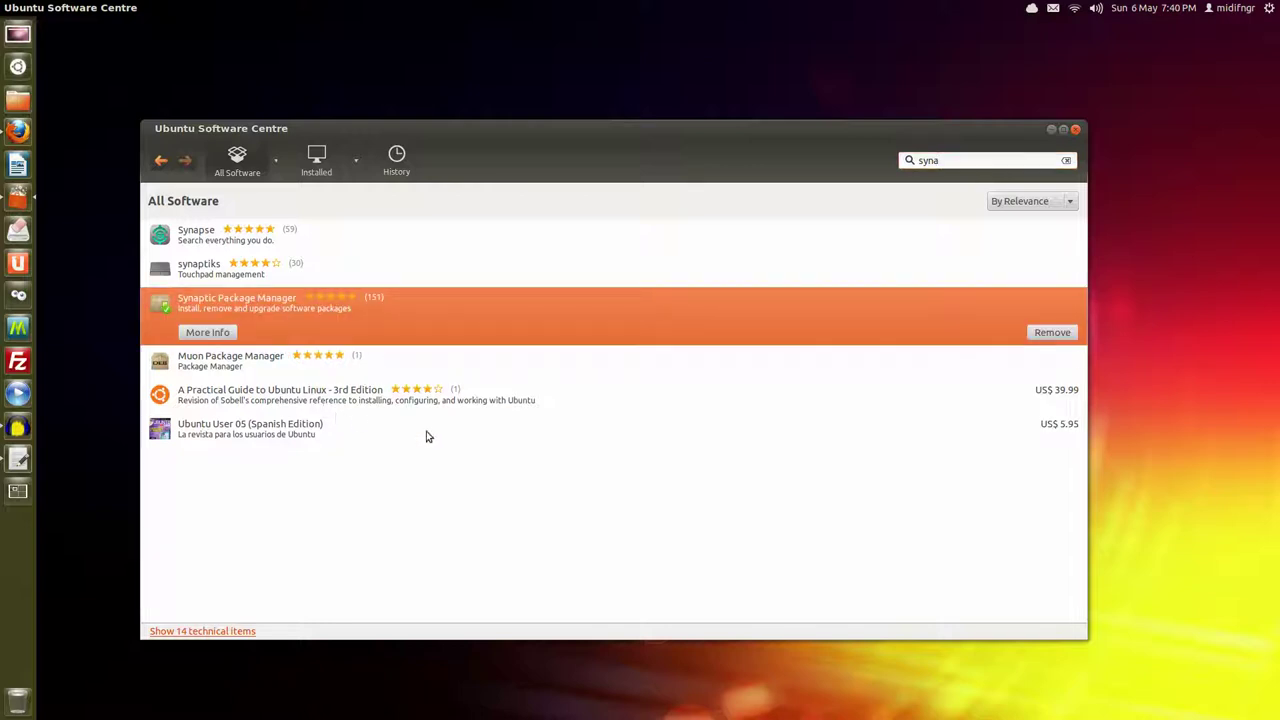
pyautogui.click(1076, 130)
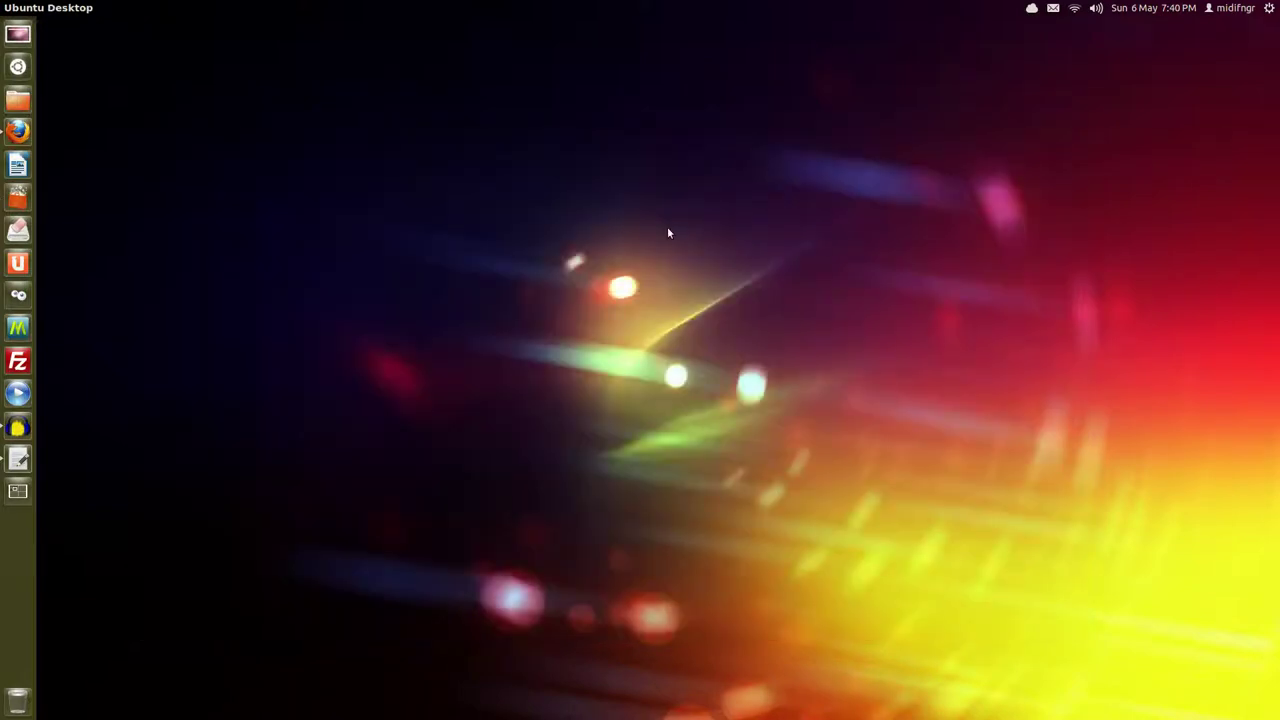
pyautogui.press('super')
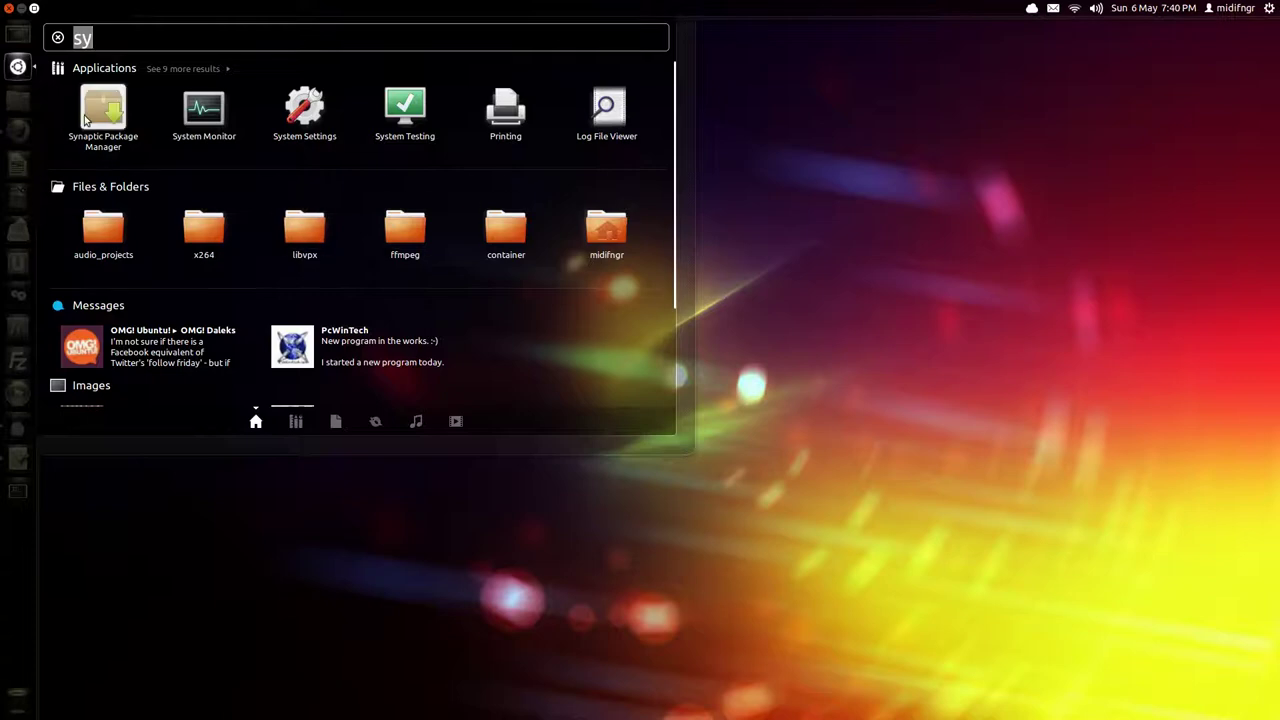
# Launch Synaptic Package Manager from the Dash and authenticate with the administrator password.
pyautogui.click(135, 117)
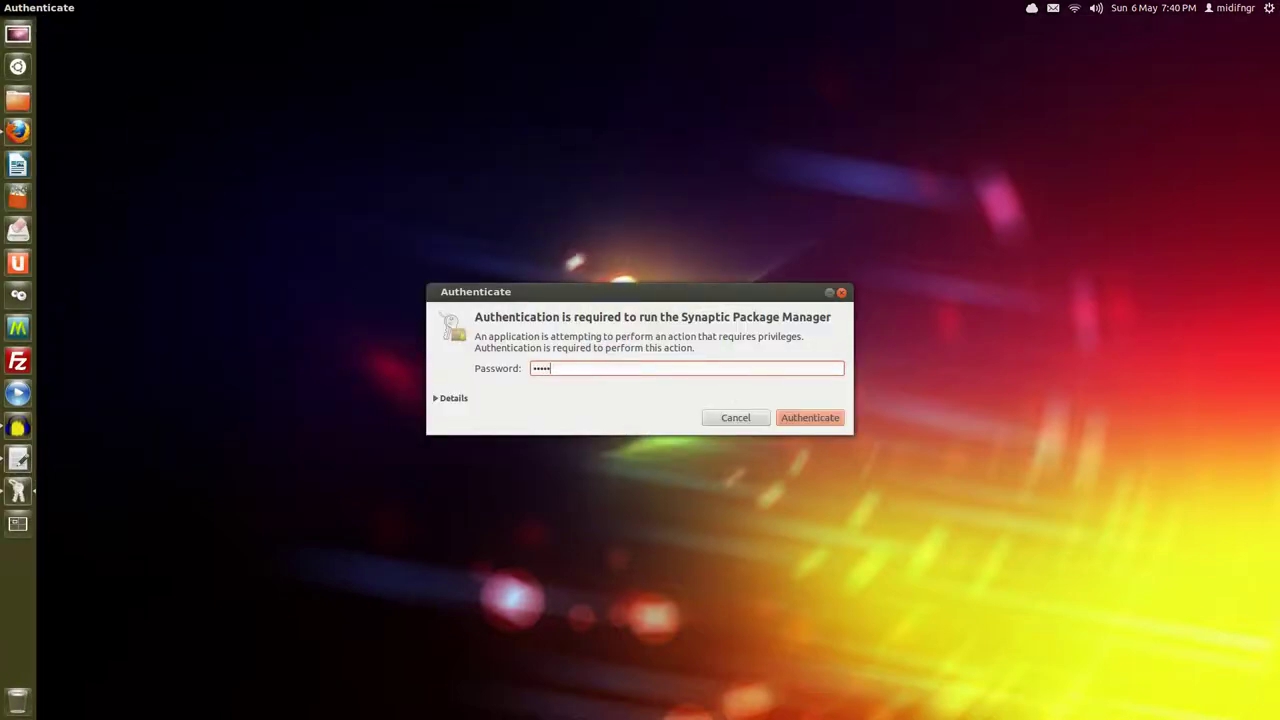
pyautogui.press('Return')
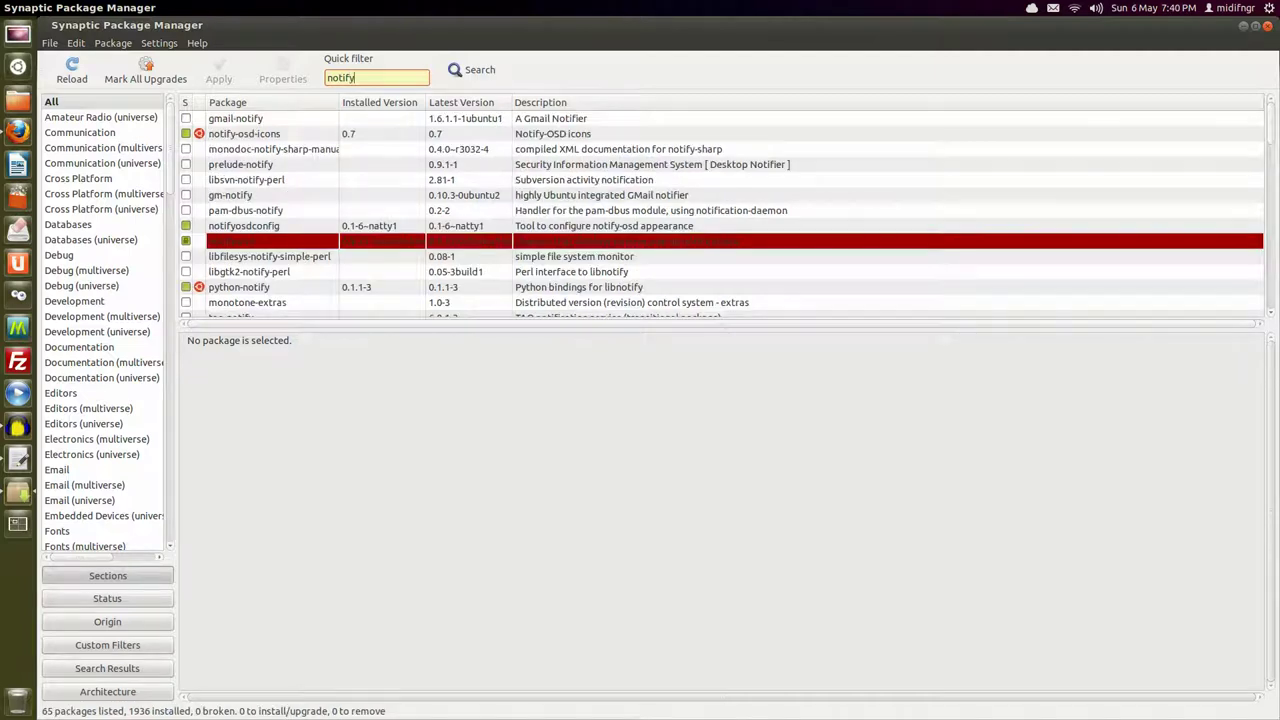
# Filter to notify-osd, check its Lock Version in the Package menu, and close Synaptic.
pyautogui.write('osd')
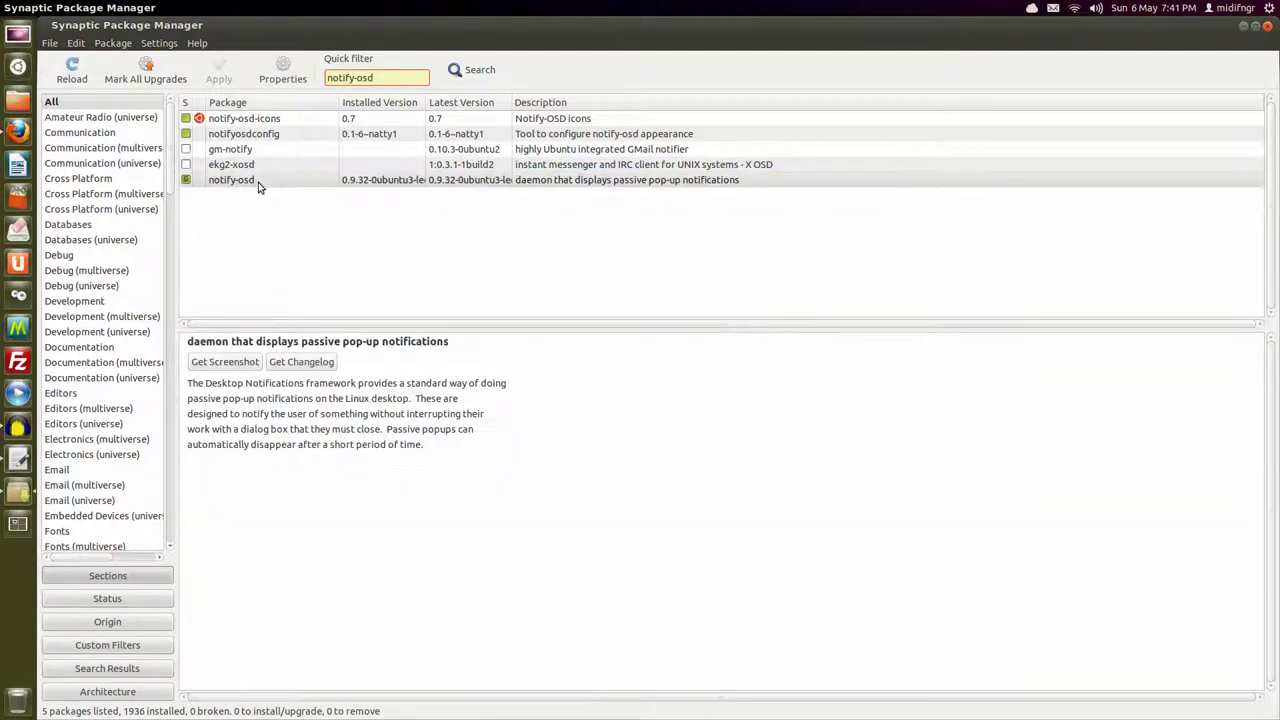
pyautogui.click(280, 254)
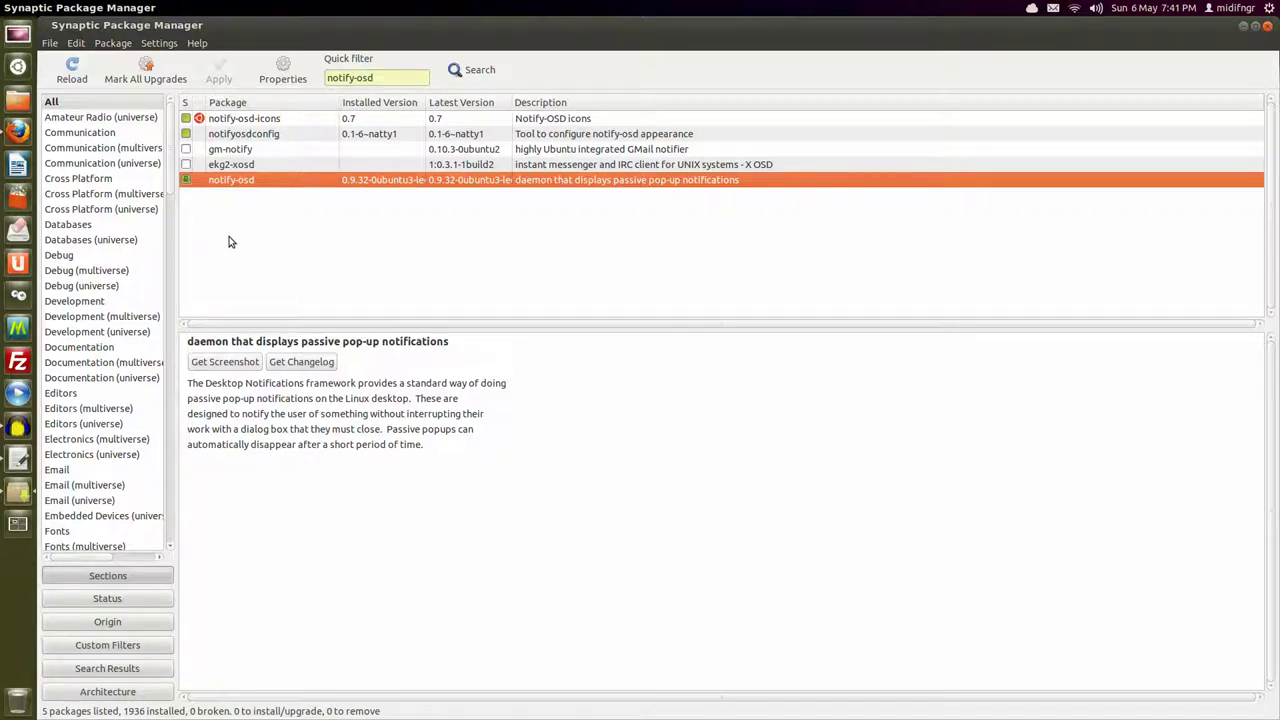
pyautogui.click(112, 44)
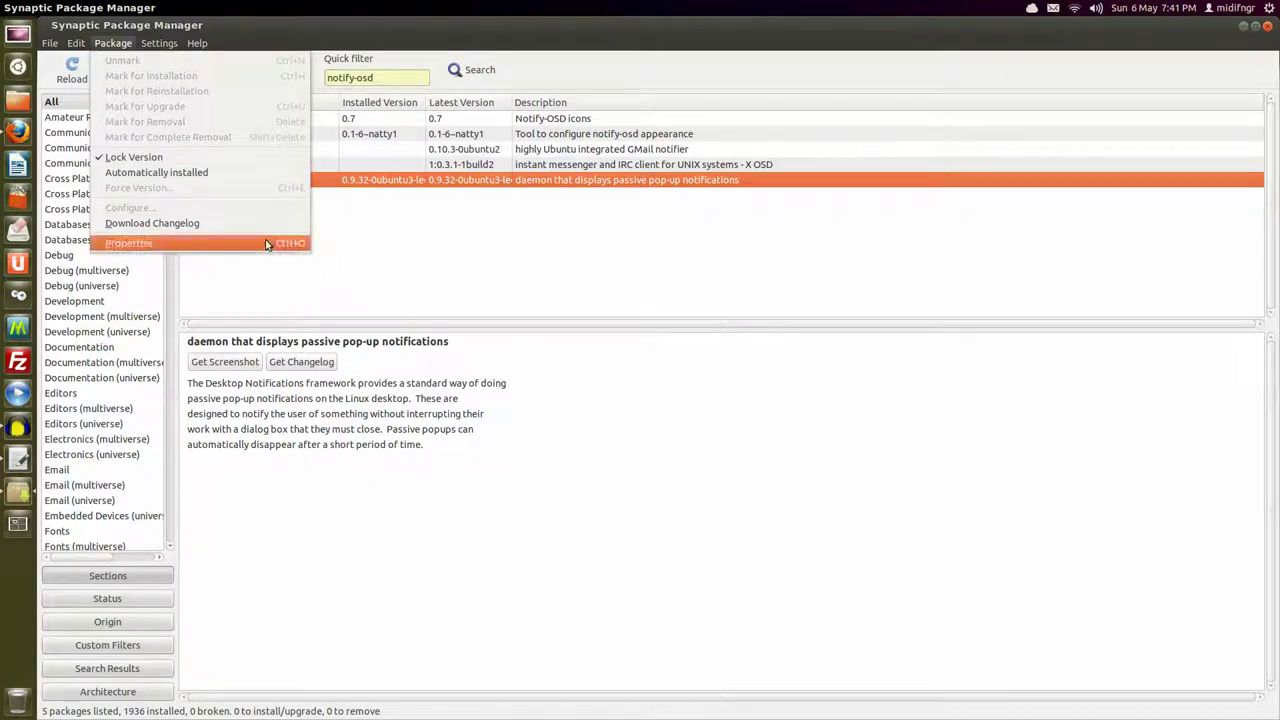
pyautogui.click(500, 254)
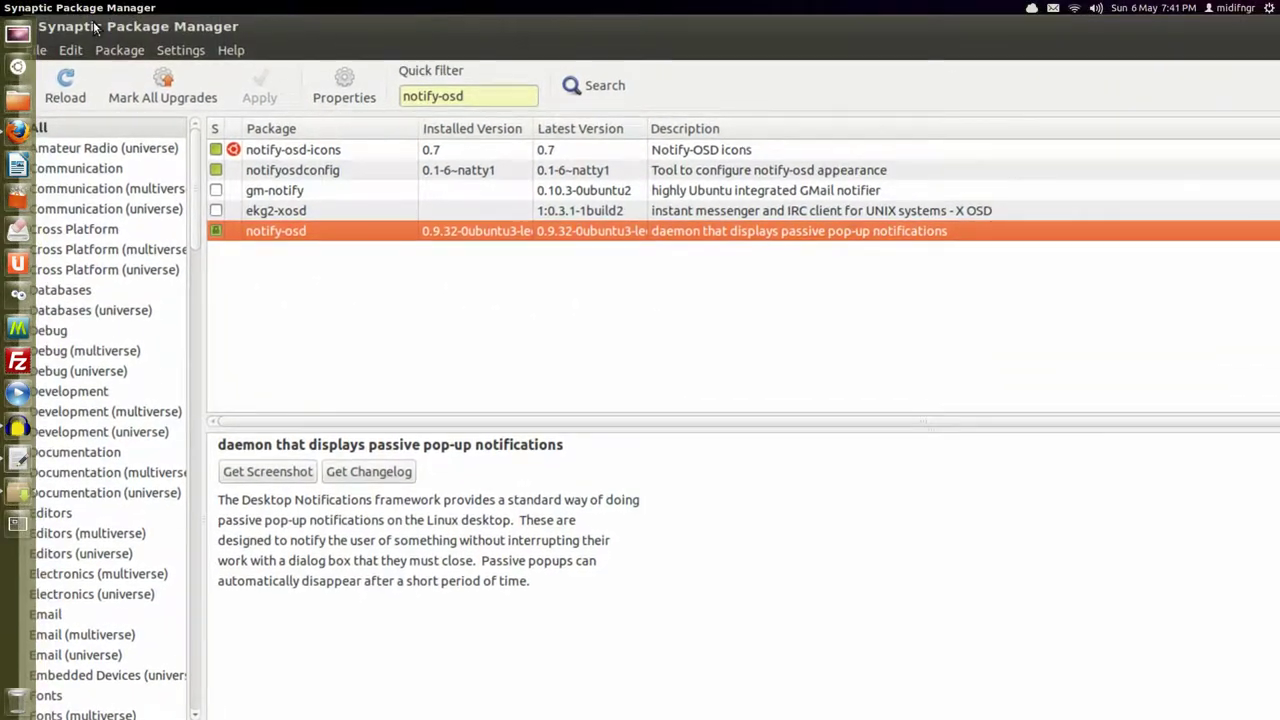
pyautogui.click(105, 50)
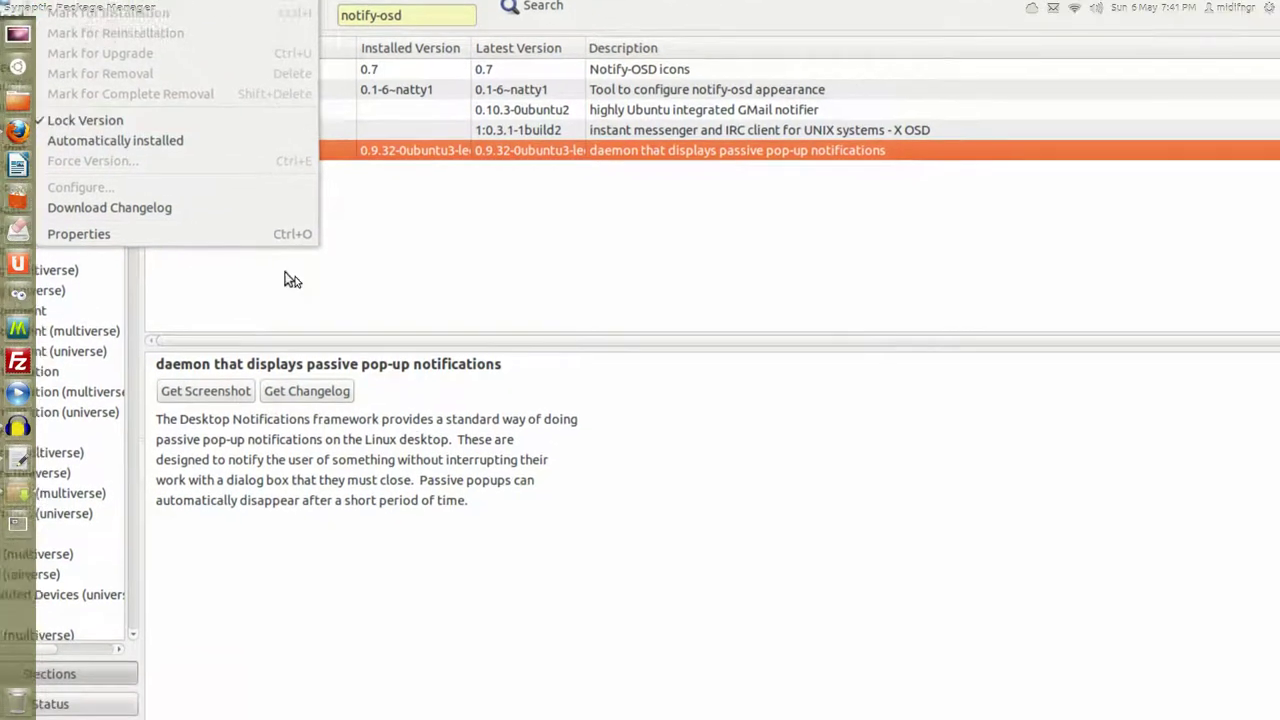
pyautogui.click(287, 280)
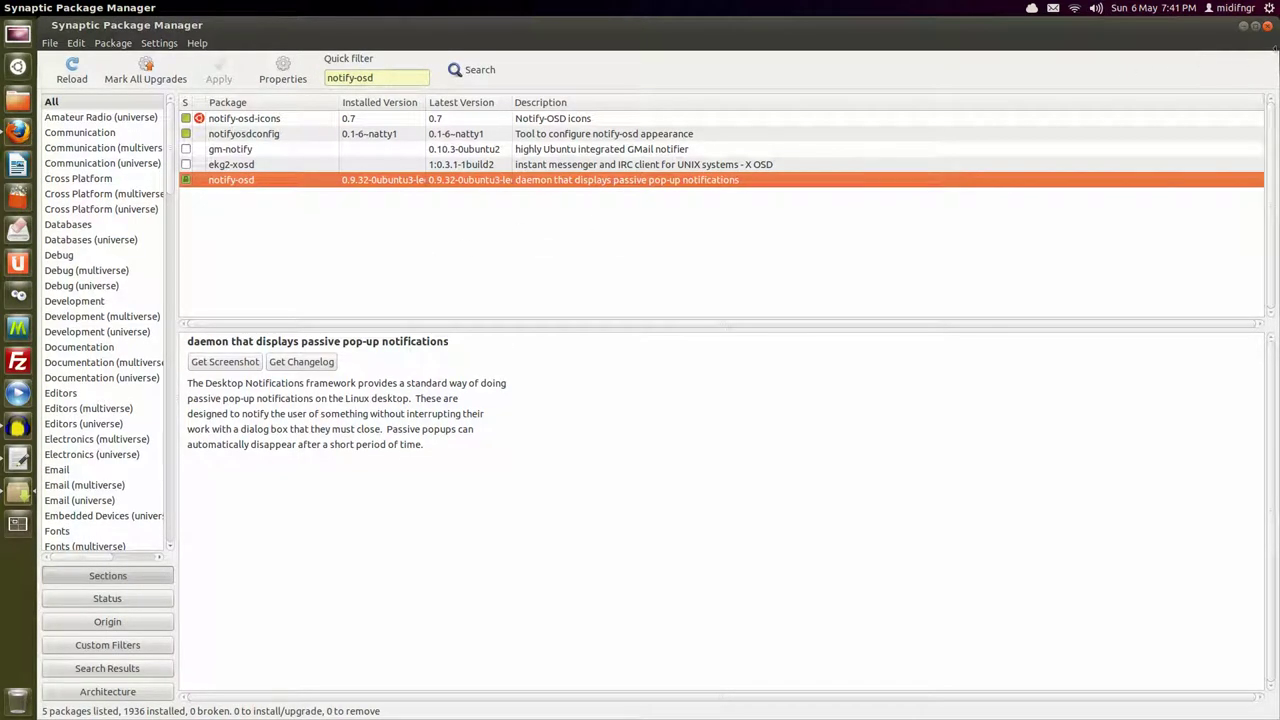
pyautogui.click(1269, 27)
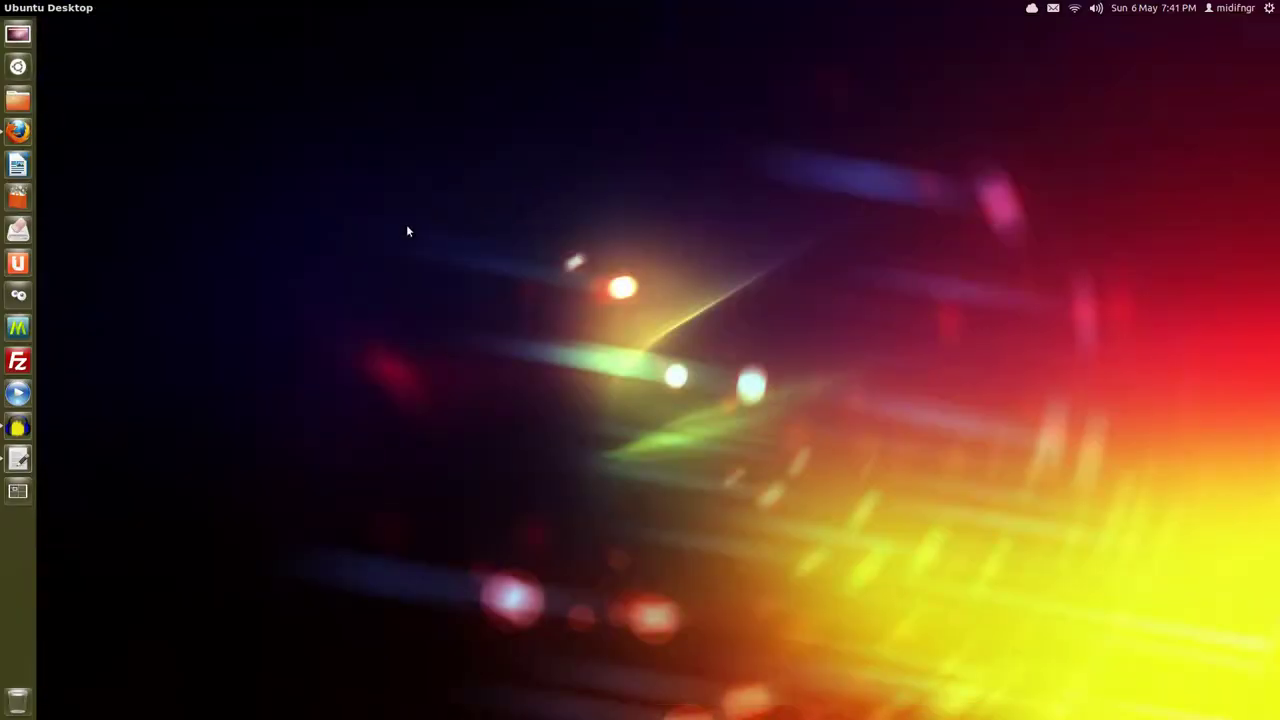
# Bring OSD_CMD.txt in front of the Launchpad page and scroll to the REF links.
pyautogui.click(2, 462)
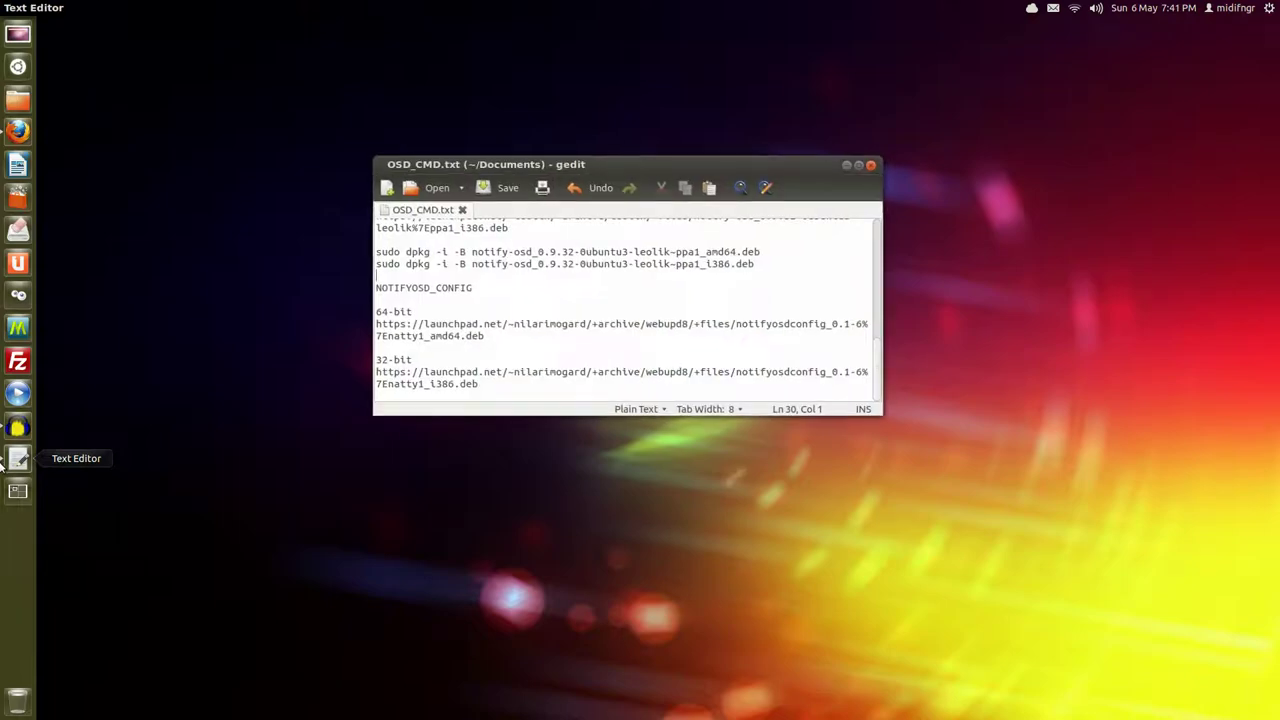
pyautogui.click(2, 462)
pyautogui.click(3, 137)
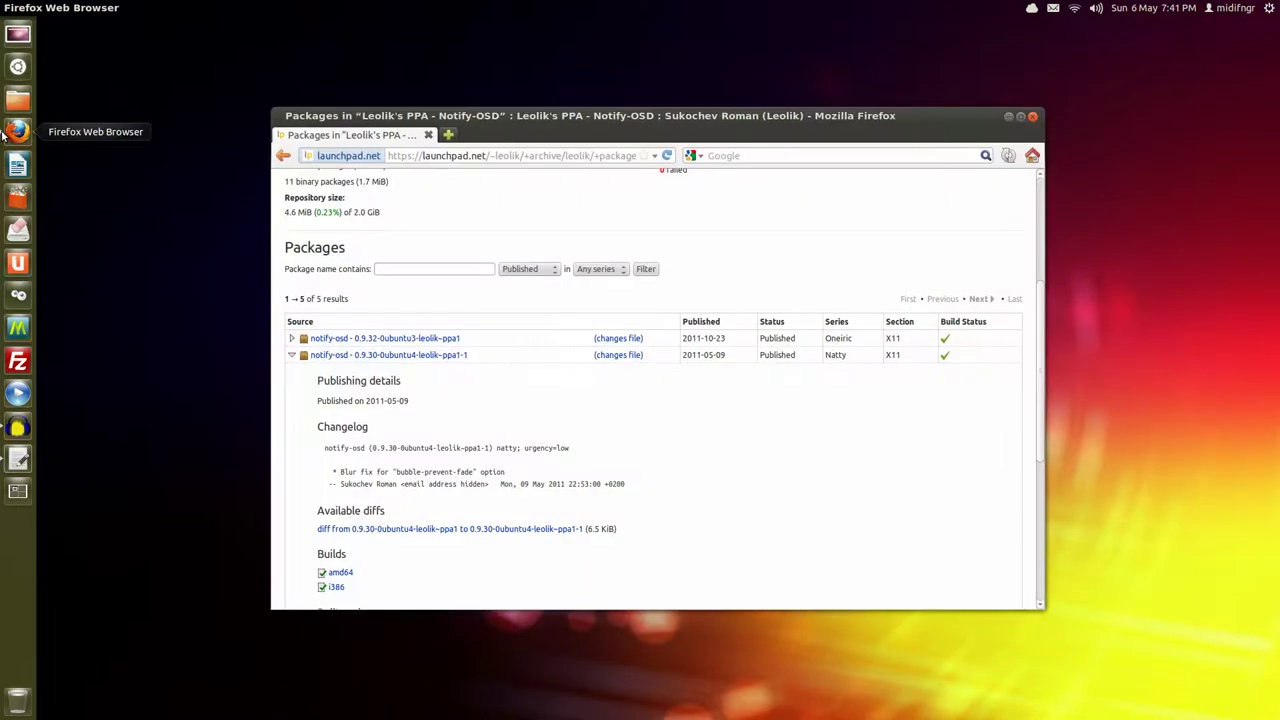
pyautogui.click(3, 460)
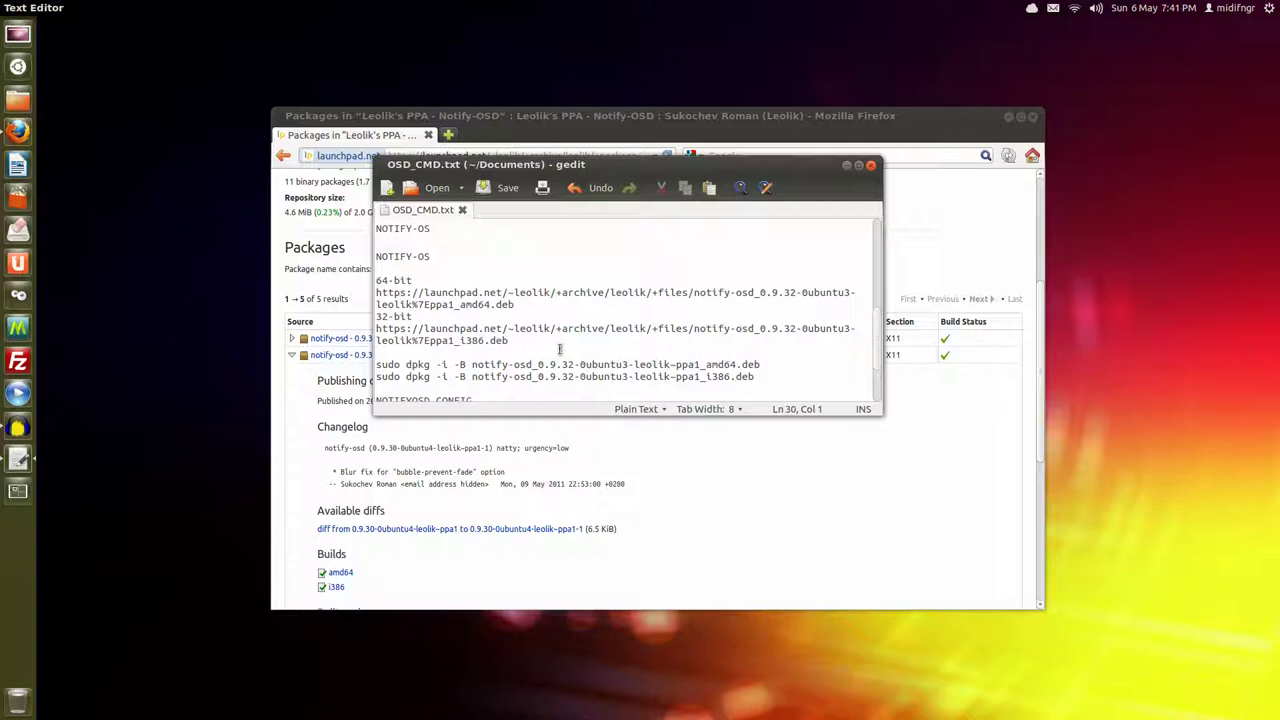
pyautogui.scroll(6, 560, 349)
pyautogui.scroll(-2, 557, 297)
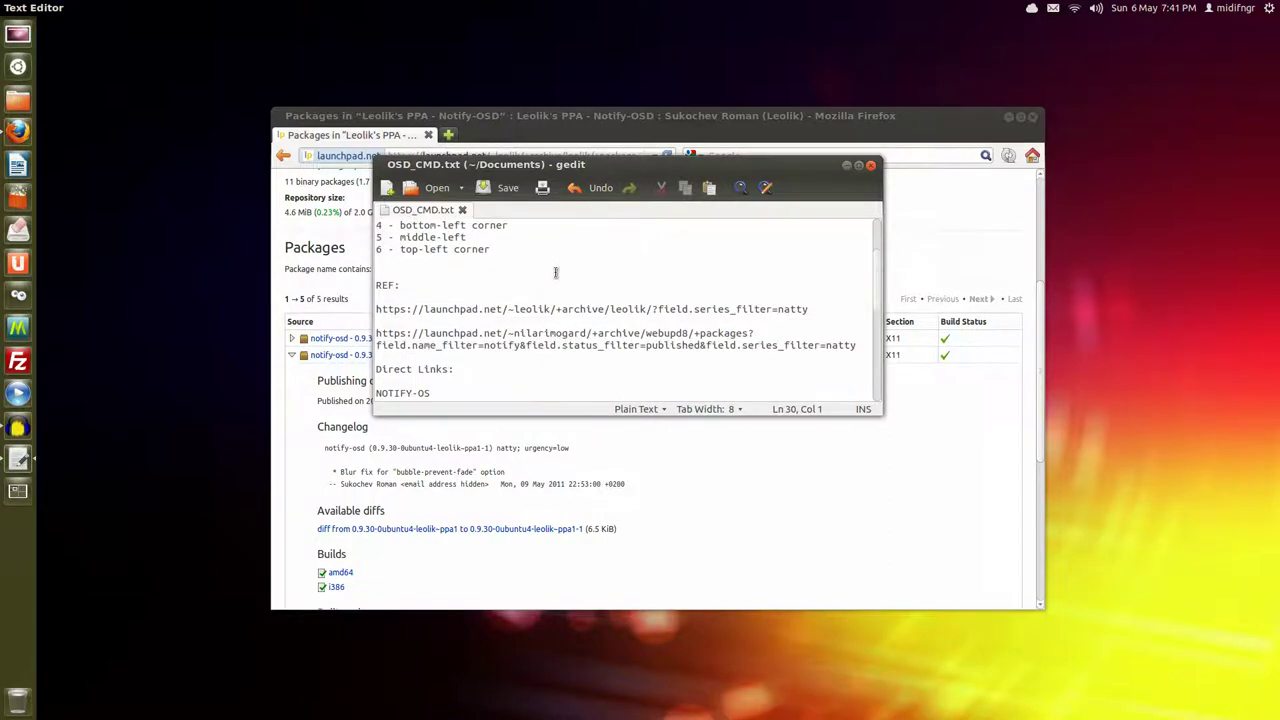
pyautogui.scroll(-2, 556, 272)
pyautogui.scroll(-1, 601, 298)
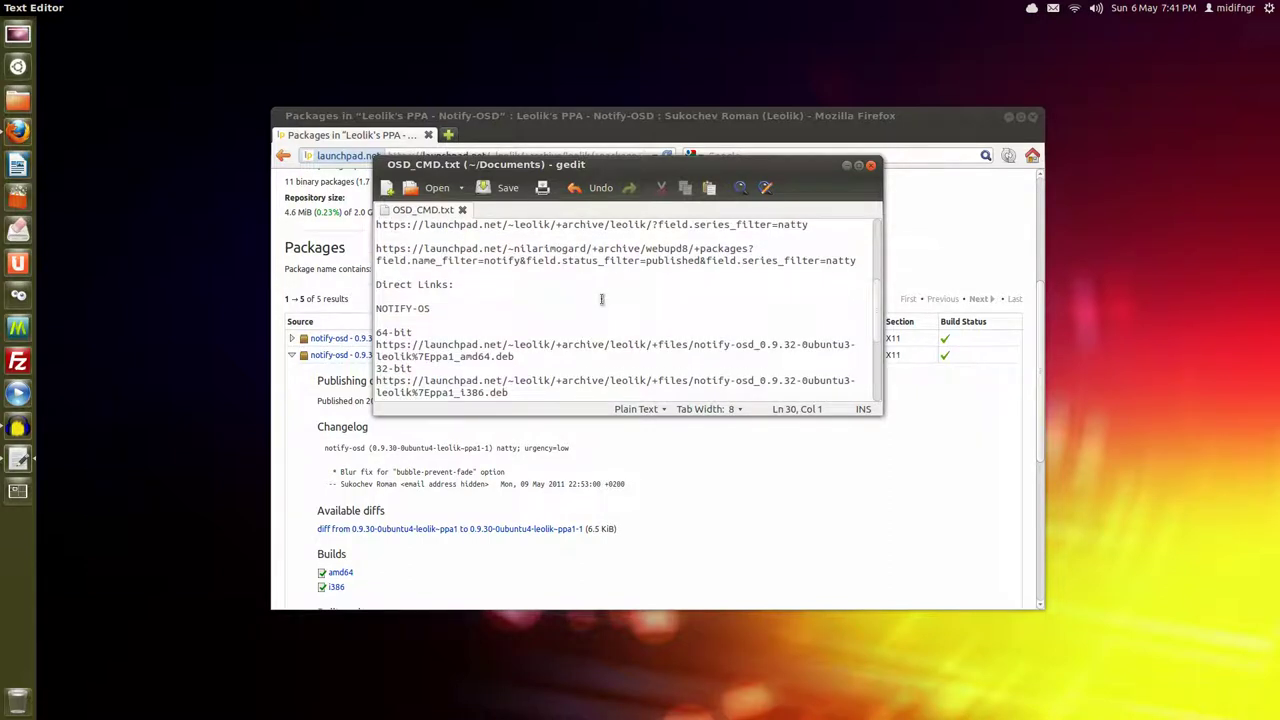
pyautogui.scroll(-4, 601, 298)
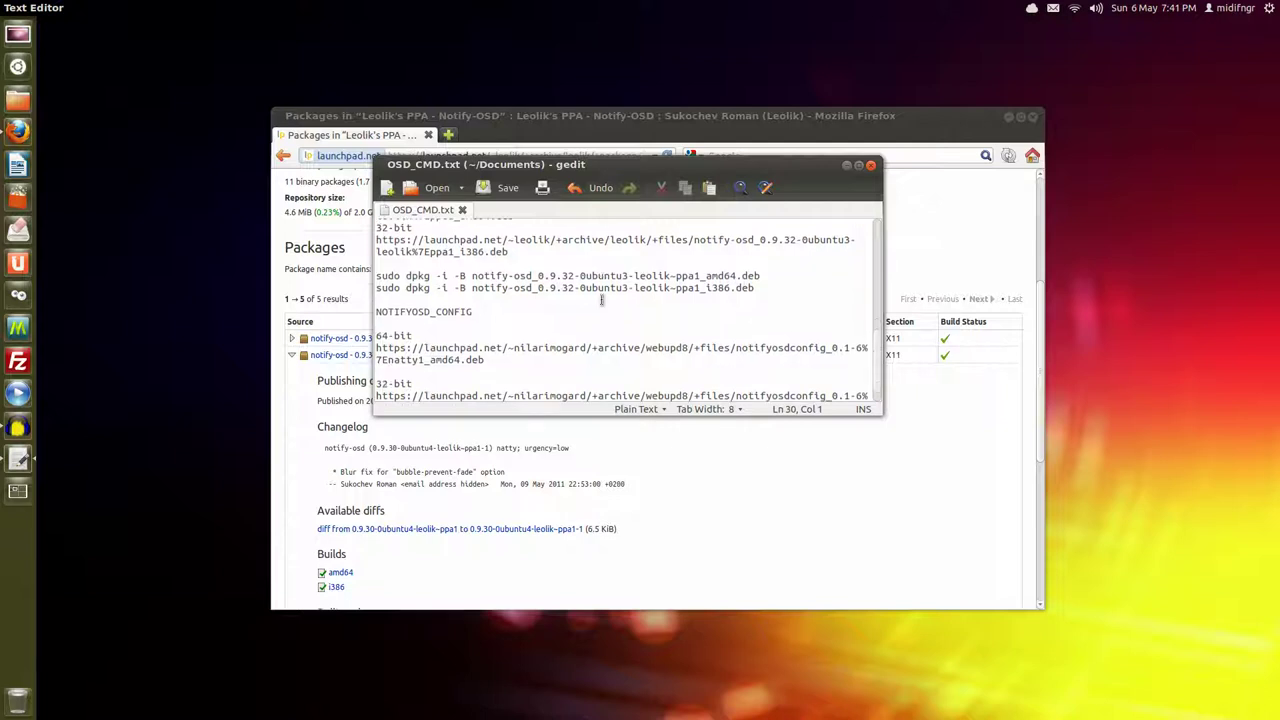
pyautogui.scroll(-1, 601, 298)
# Select the full wrapped WebUpd8 package-search link in the notes.
pyautogui.tripleClick(598, 323)
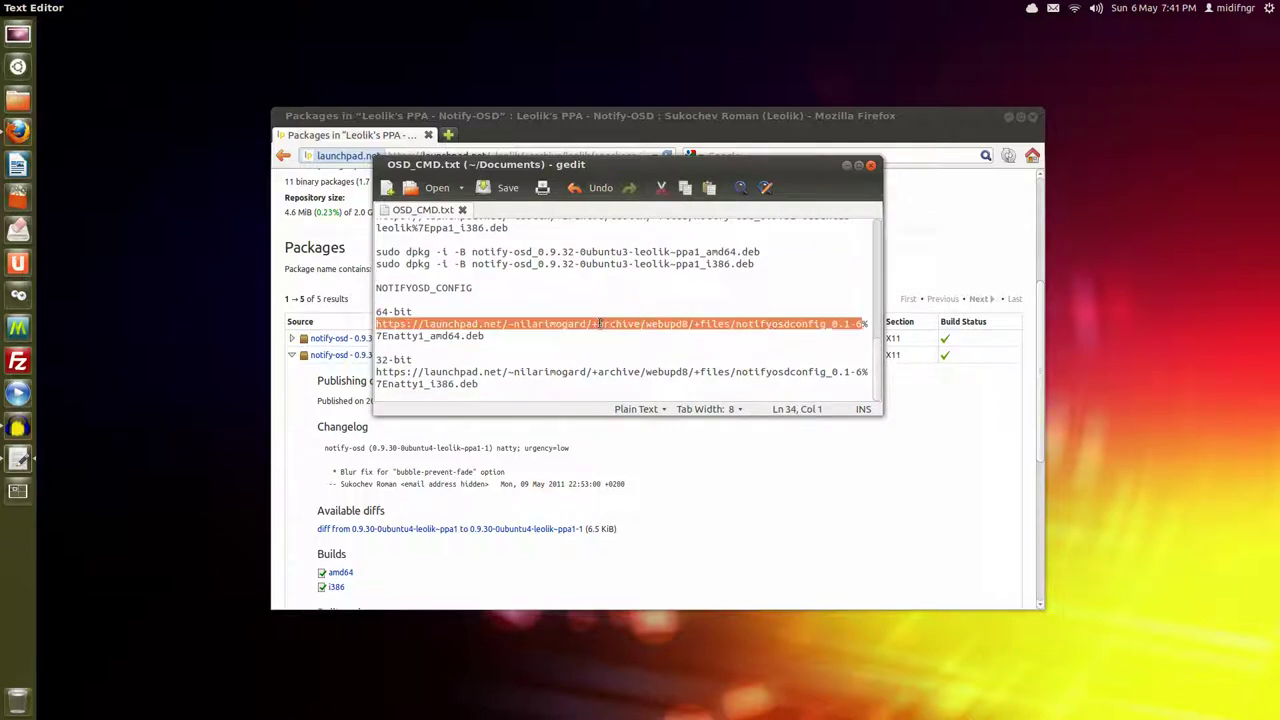
pyautogui.click(590, 362)
pyautogui.scroll(2, 590, 362)
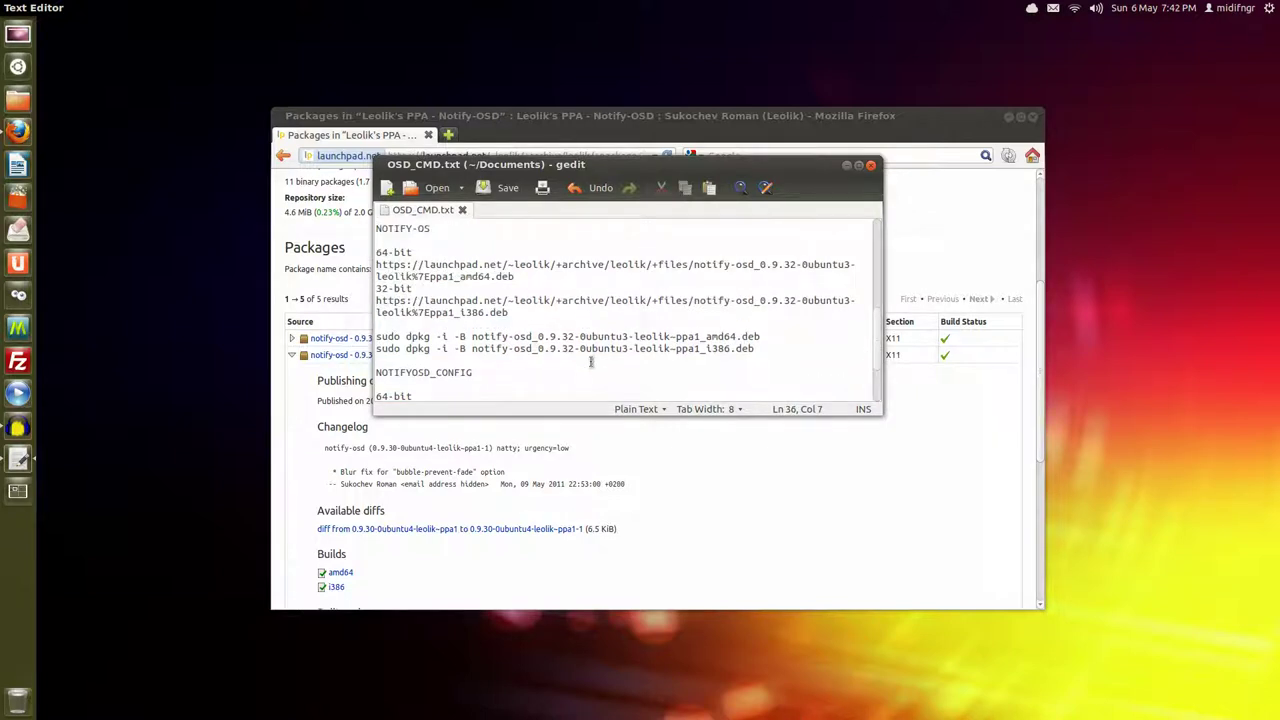
pyautogui.scroll(4, 590, 362)
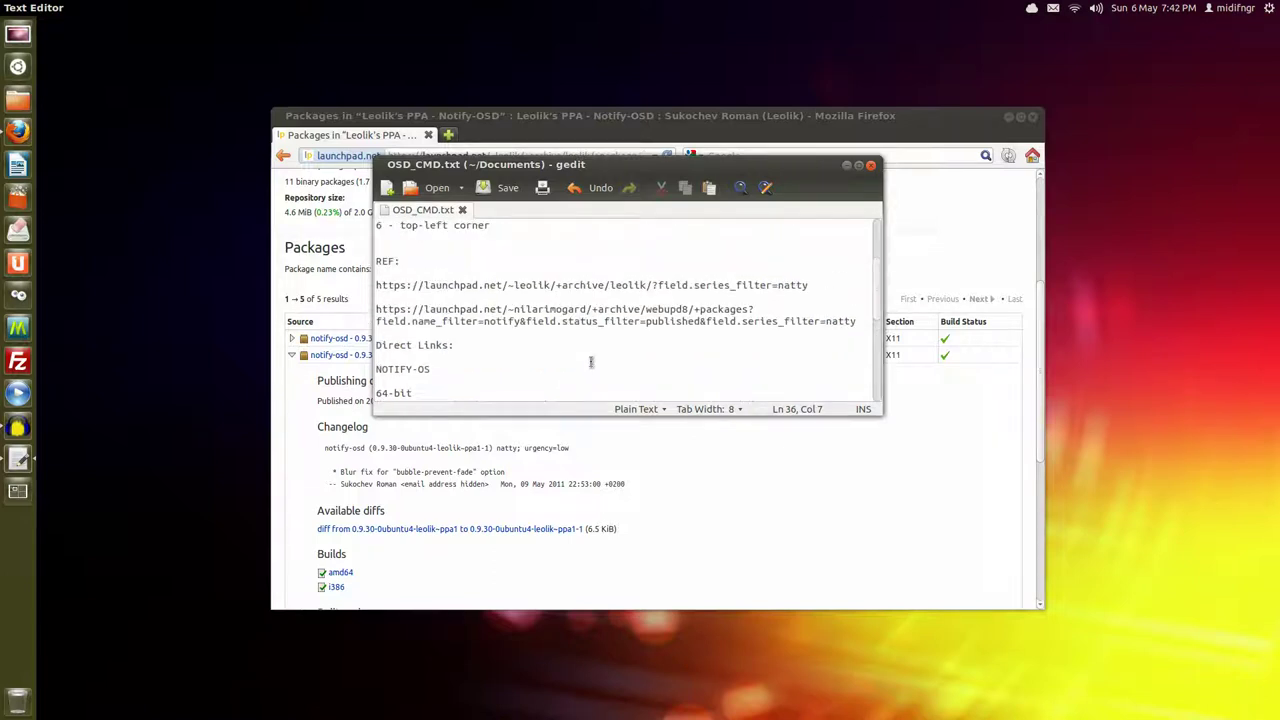
pyautogui.tripleClick(720, 317)
pyautogui.click(391, 318)
pyautogui.click(379, 311)
pyautogui.moveTo(377, 311); pyautogui.dragTo(856, 322)
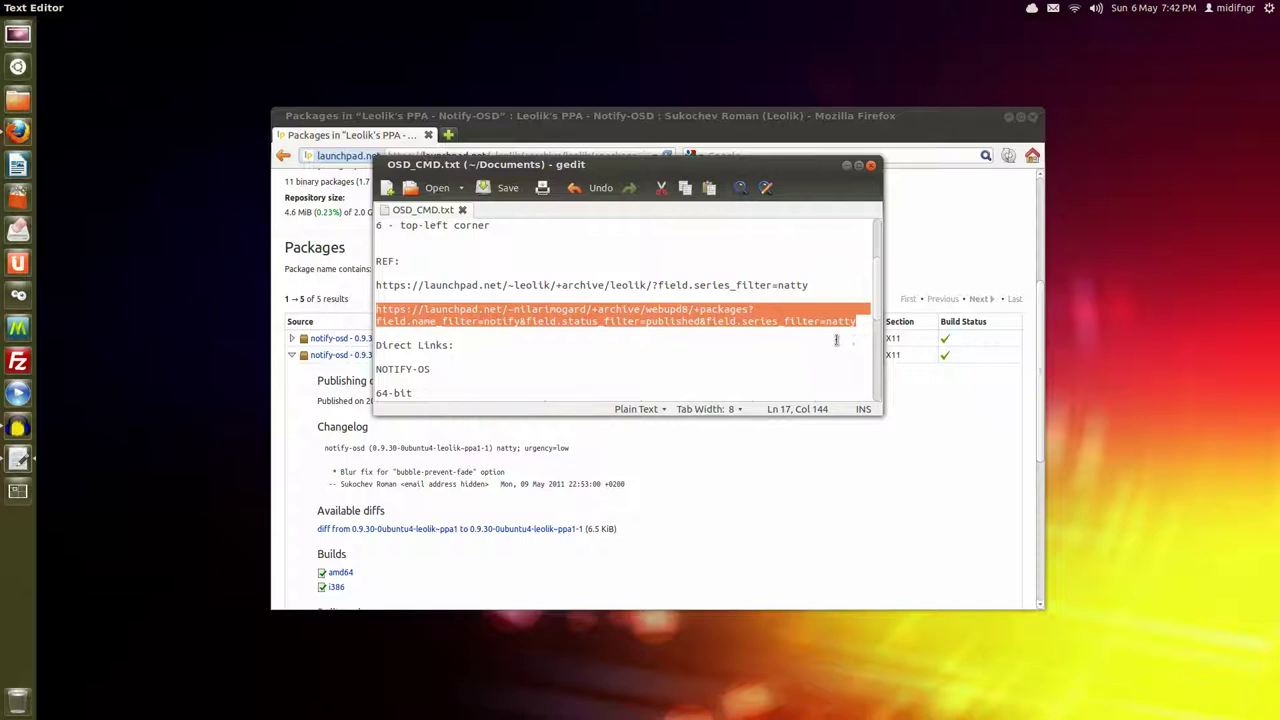
pyautogui.click(627, 113)
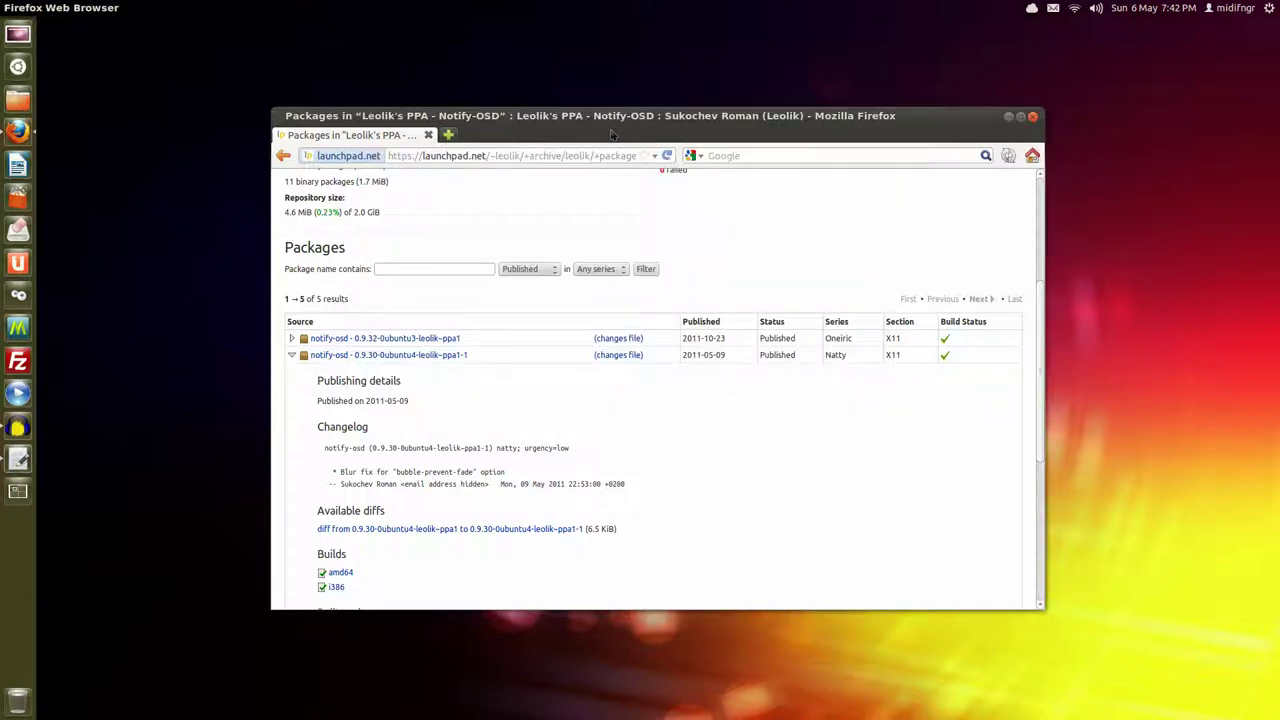
pyautogui.click(612, 156)
pyautogui.hotkey('ctrl', 'v')
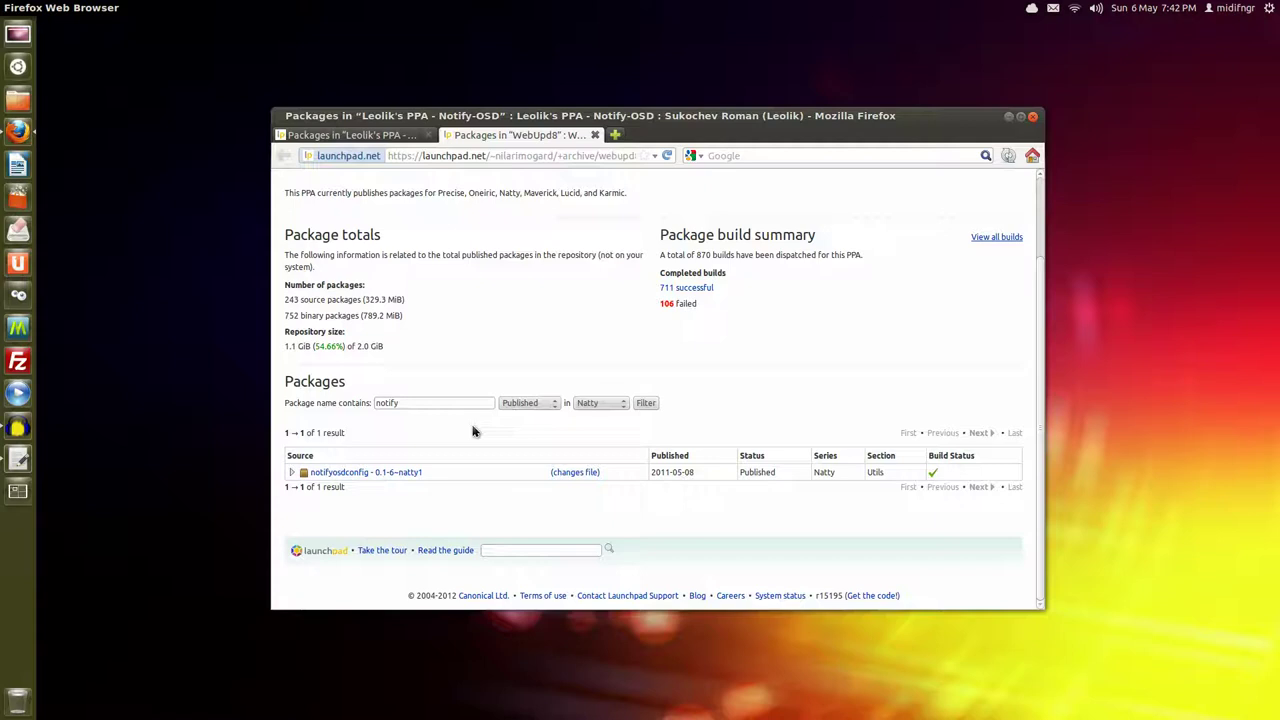
pyautogui.click(419, 476)
pyautogui.scroll(-4, 488, 458)
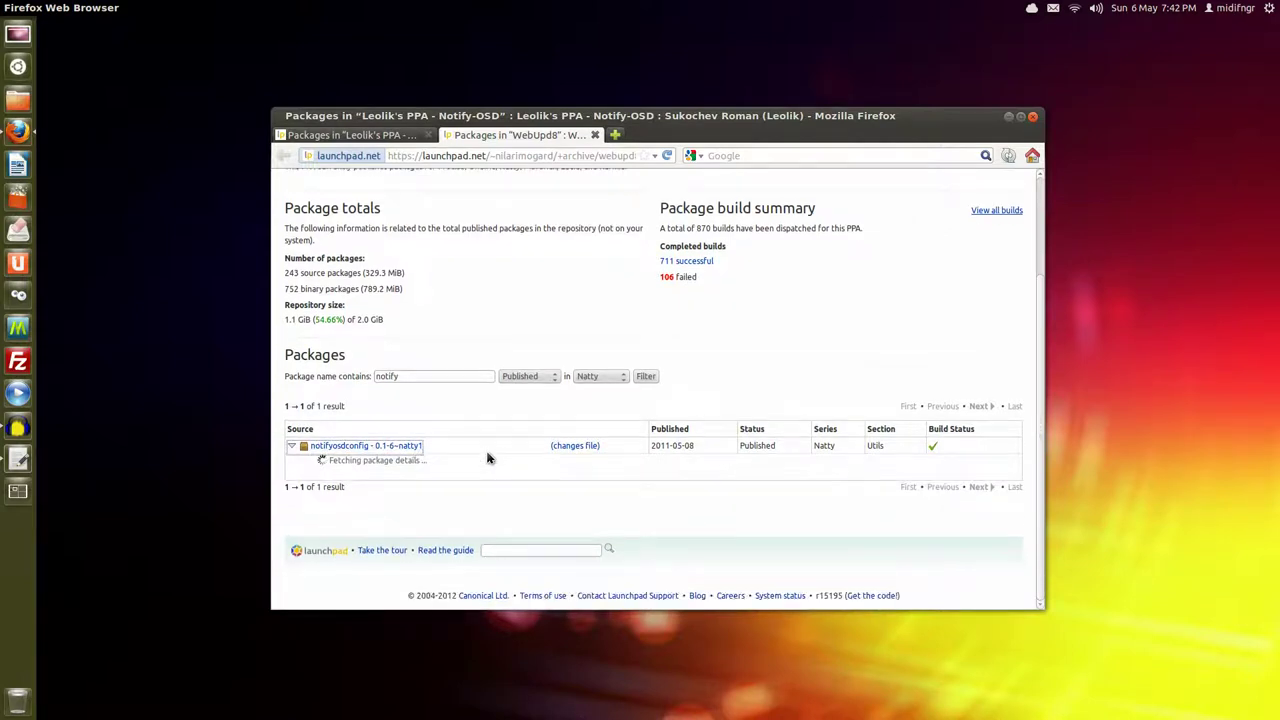
pyautogui.scroll(-5, 488, 458)
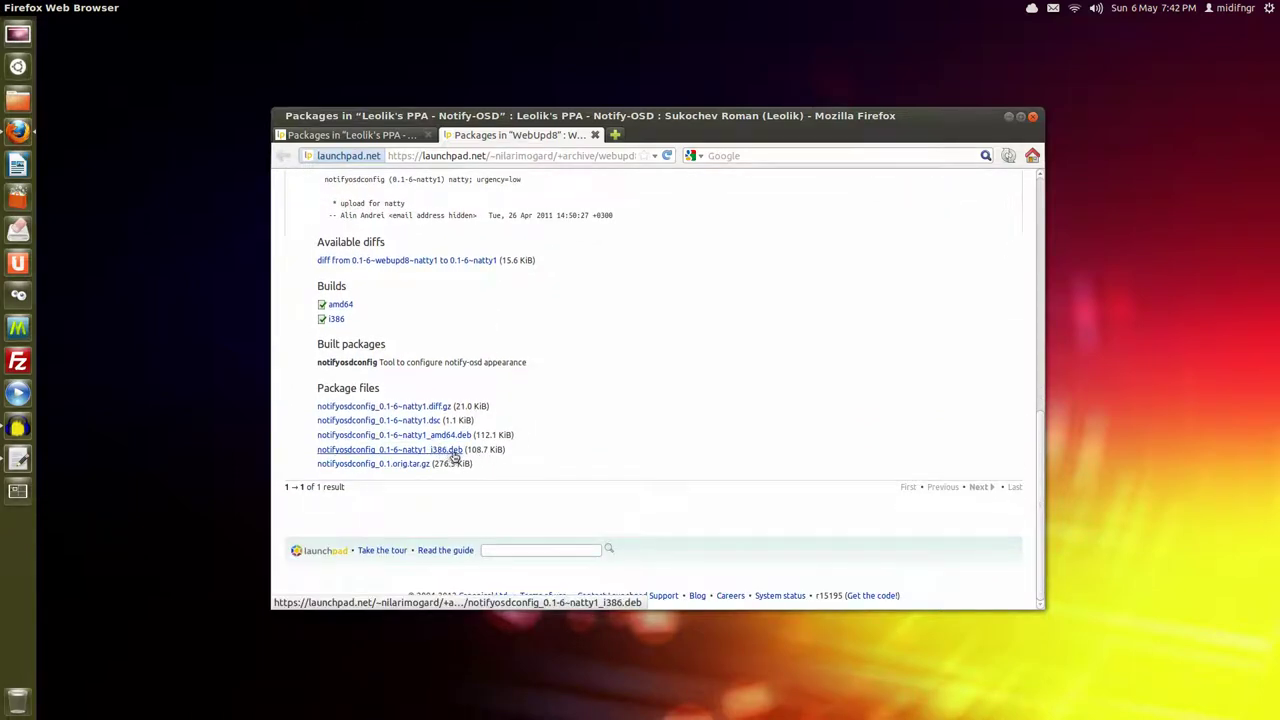
pyautogui.middleClick(572, 138)
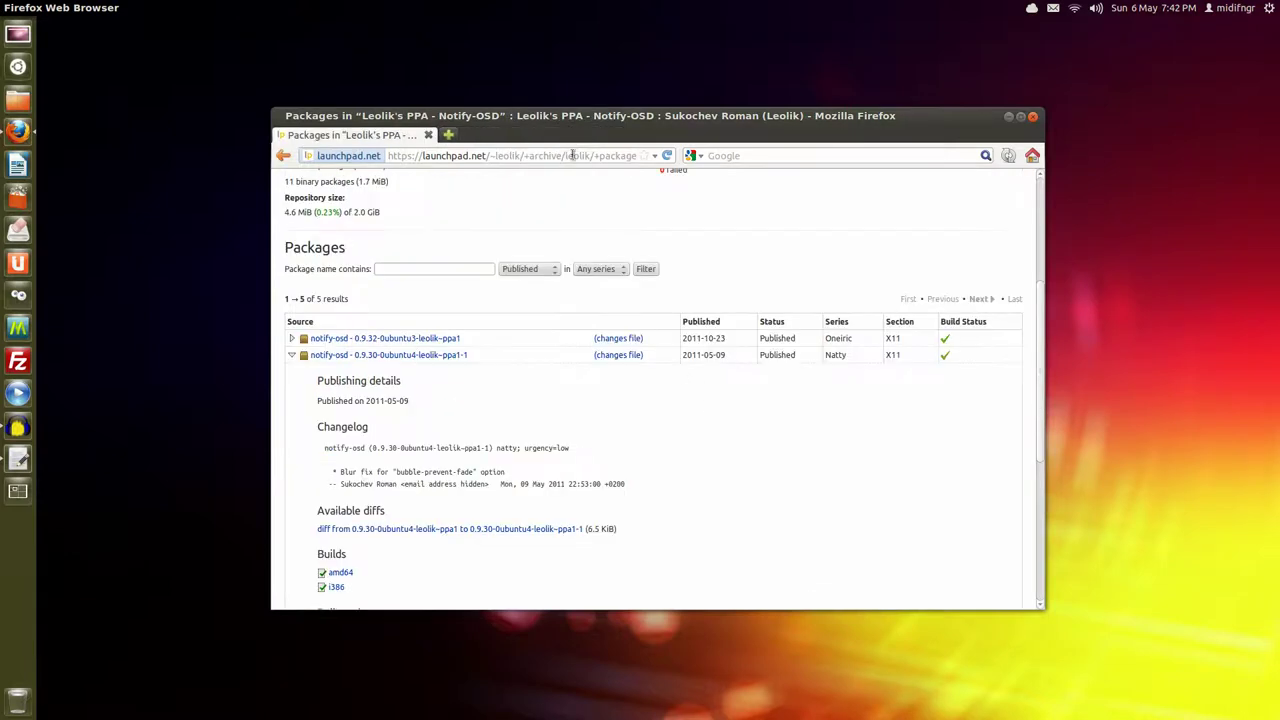
# Close Firefox and scroll through the OSD_CMD.txt notes.
pyautogui.click(1035, 118)
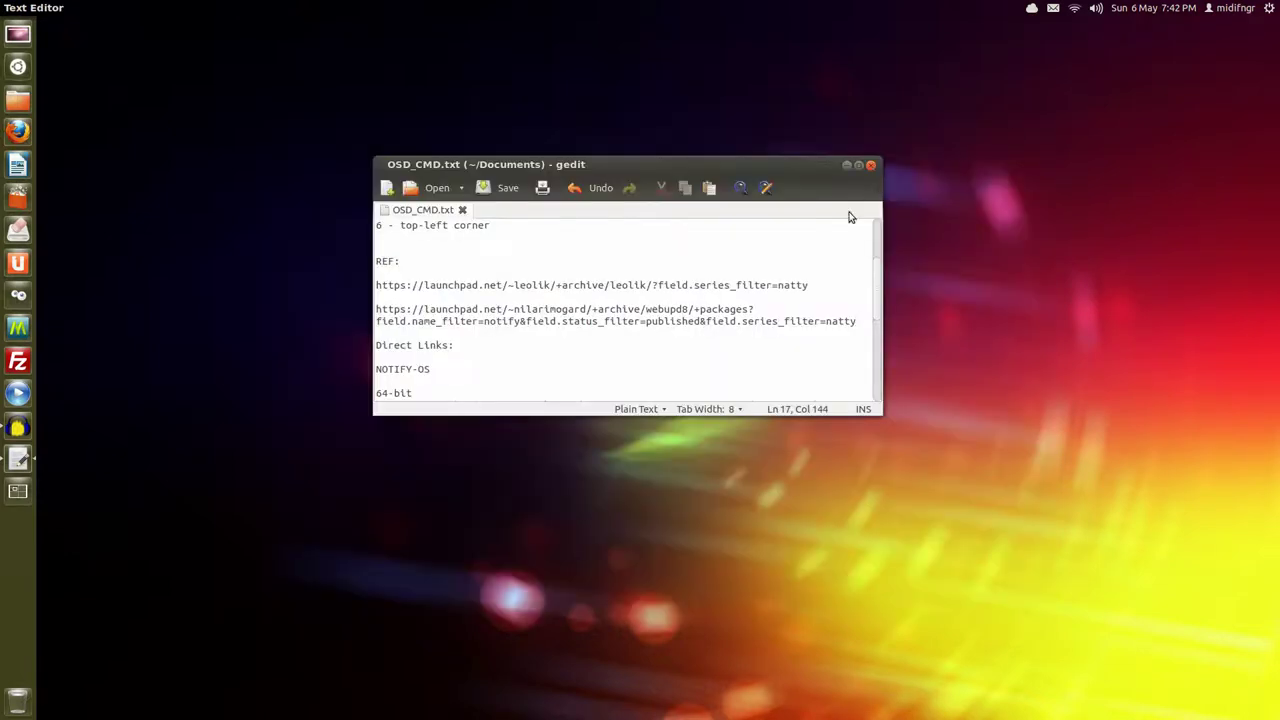
pyautogui.scroll(-3, 600, 359)
pyautogui.click(584, 369)
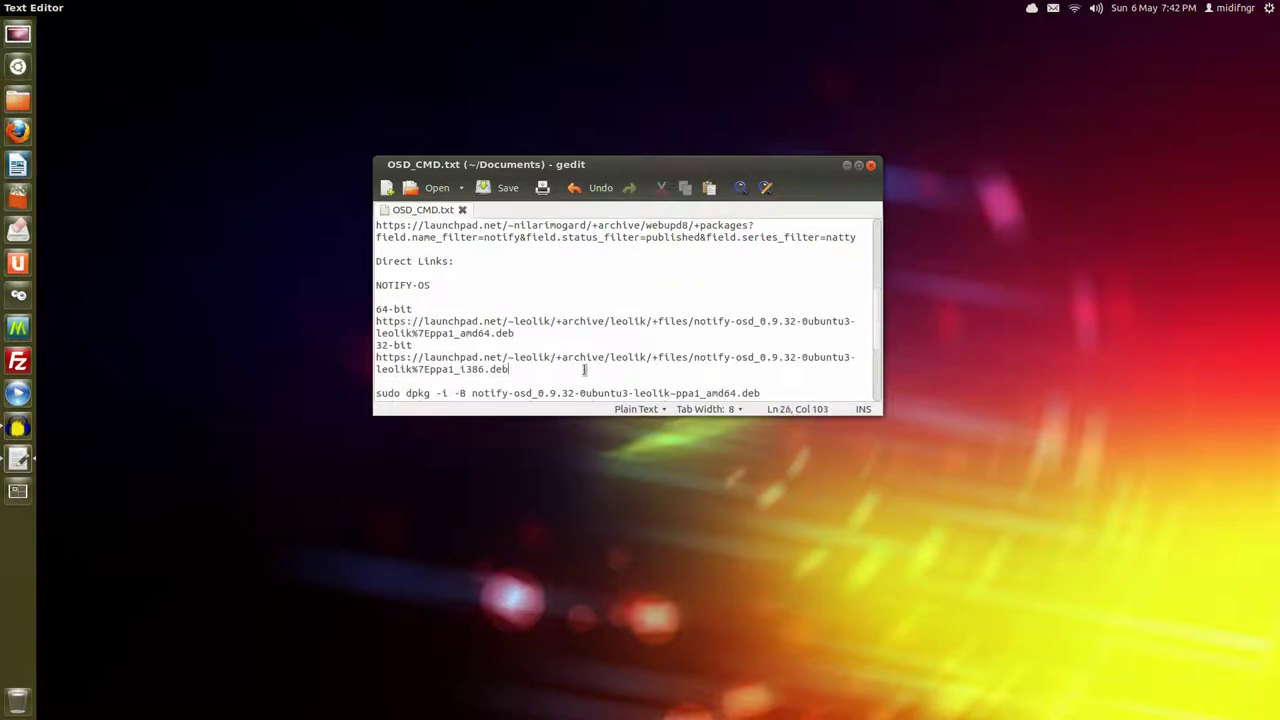
pyautogui.scroll(-2, 655, 373)
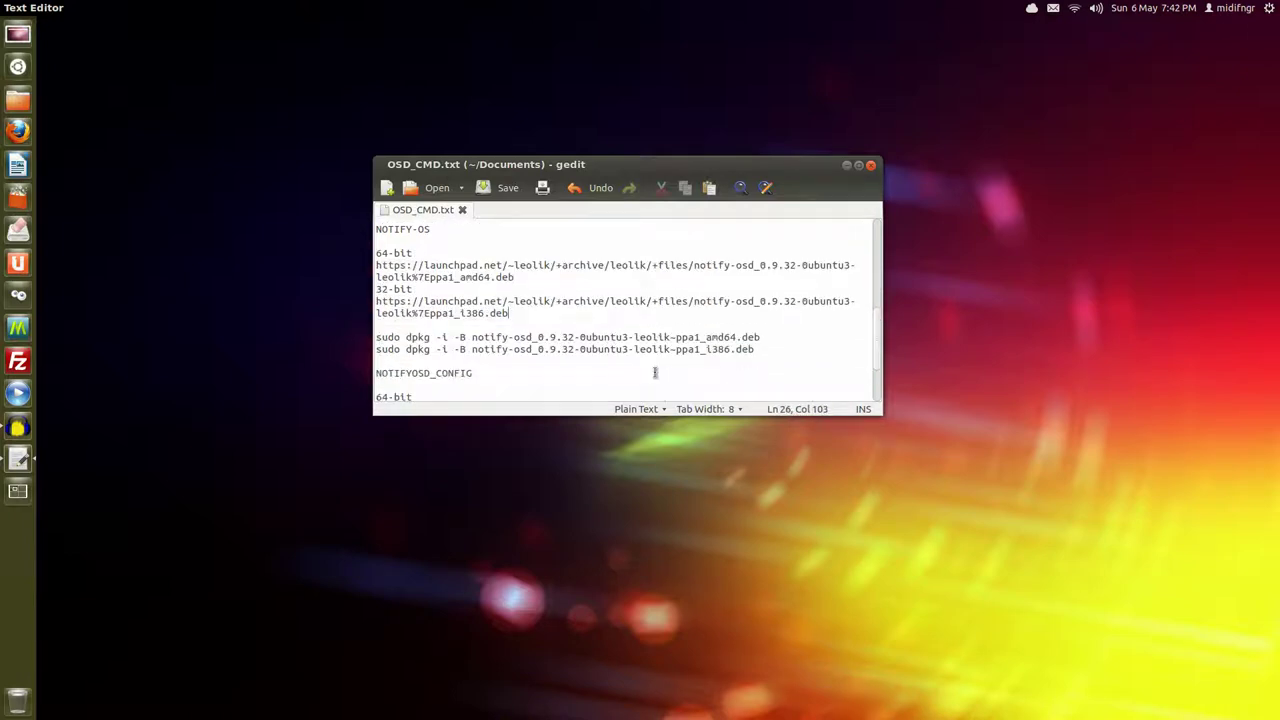
pyautogui.scroll(-3, 655, 373)
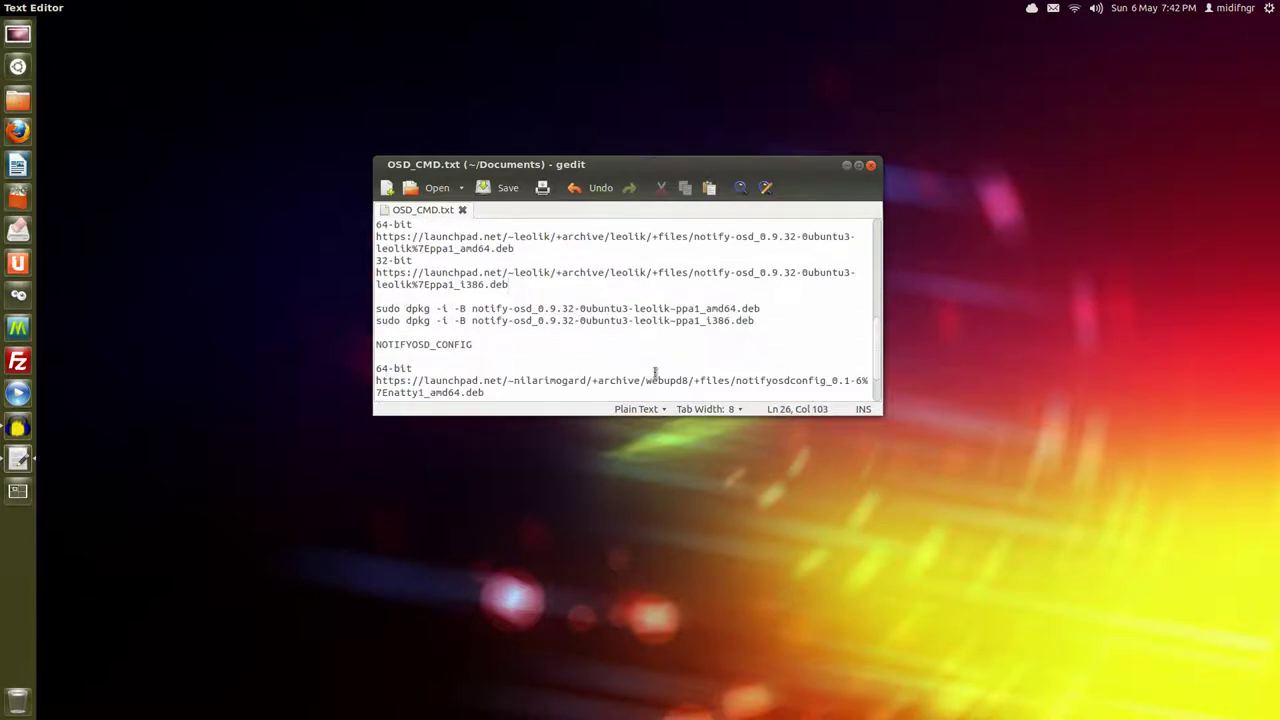
pyautogui.click(588, 390)
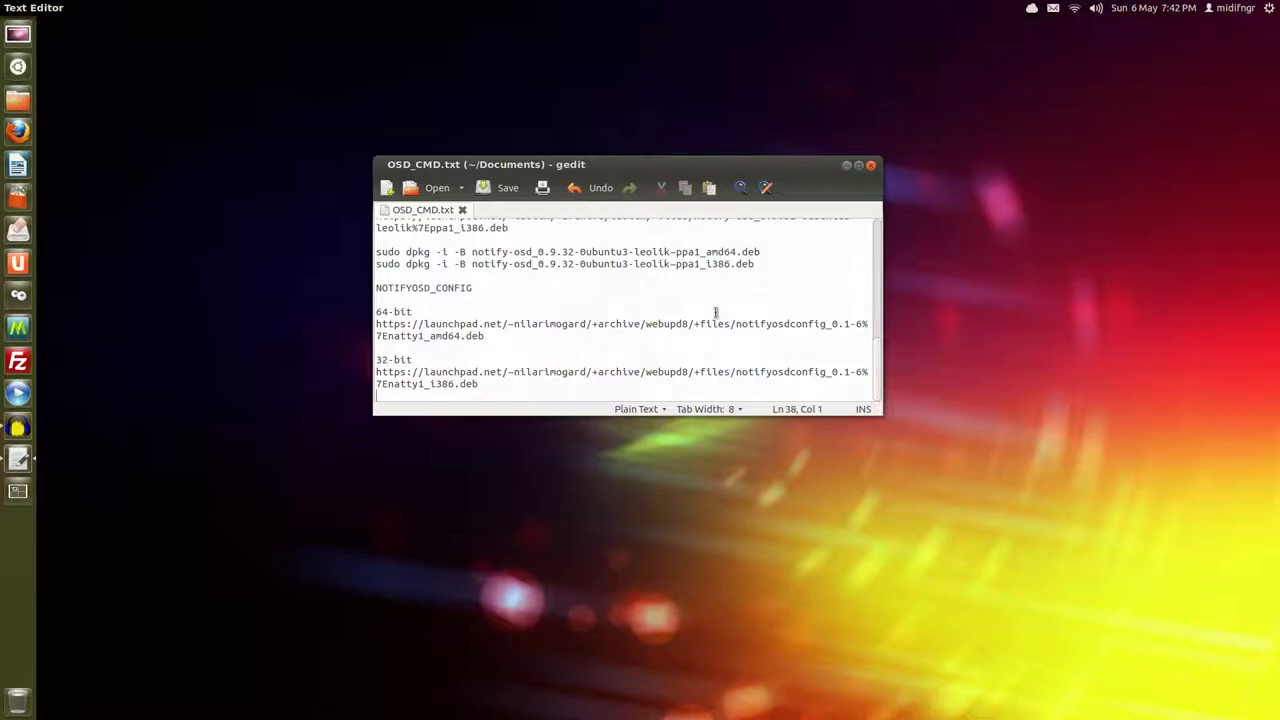
pyautogui.scroll(5, 715, 312)
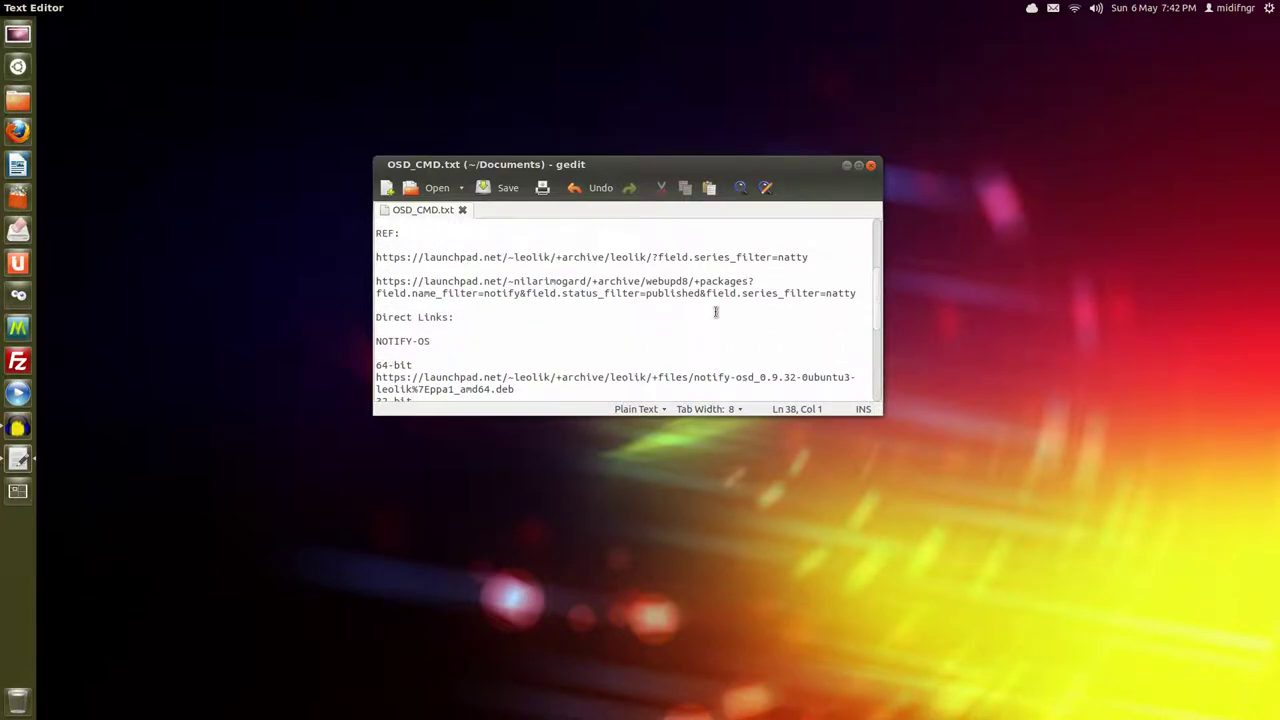
pyautogui.scroll(5, 715, 312)
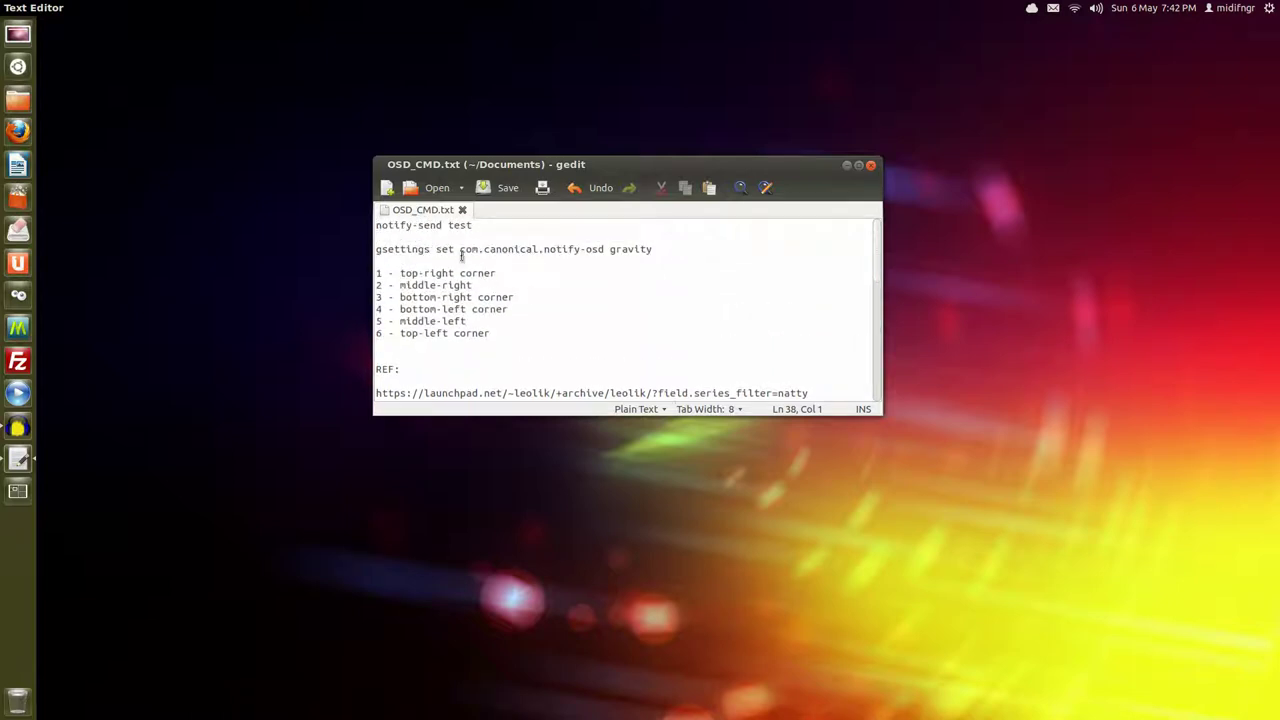
# Highlight the gsettings gravity command, then open the Dash from the desktop.
pyautogui.tripleClick(462, 250)
pyautogui.click(688, 285)
pyautogui.click(216, 216)
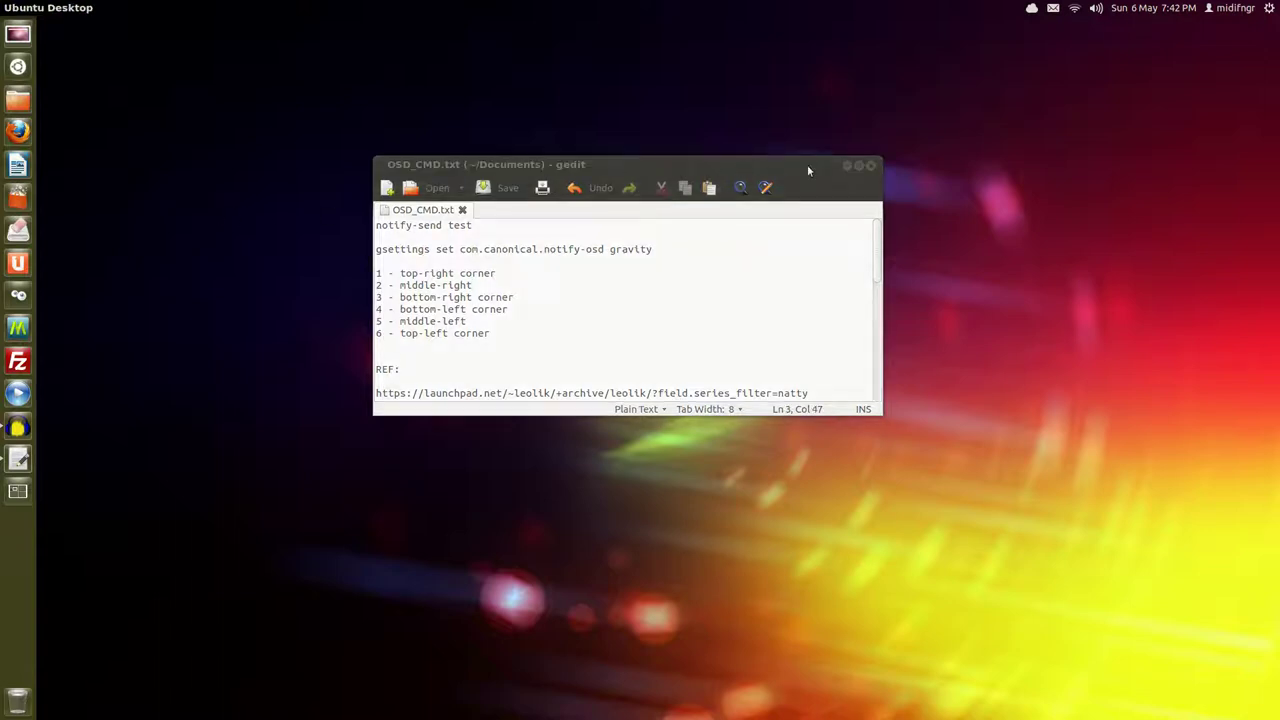
pyautogui.press('super')
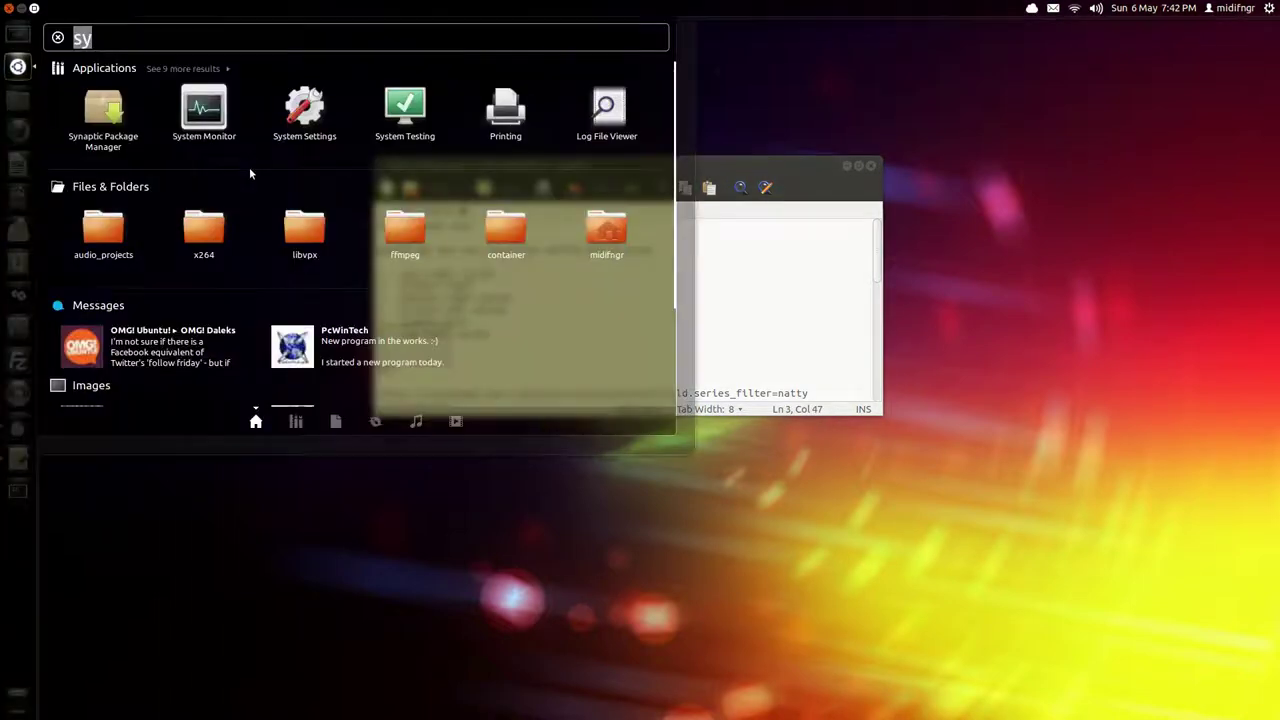
# Launch NotifyOSD Configuration from an 'osd' Dash search and apply a blue bubble background.
pyautogui.write('osd')
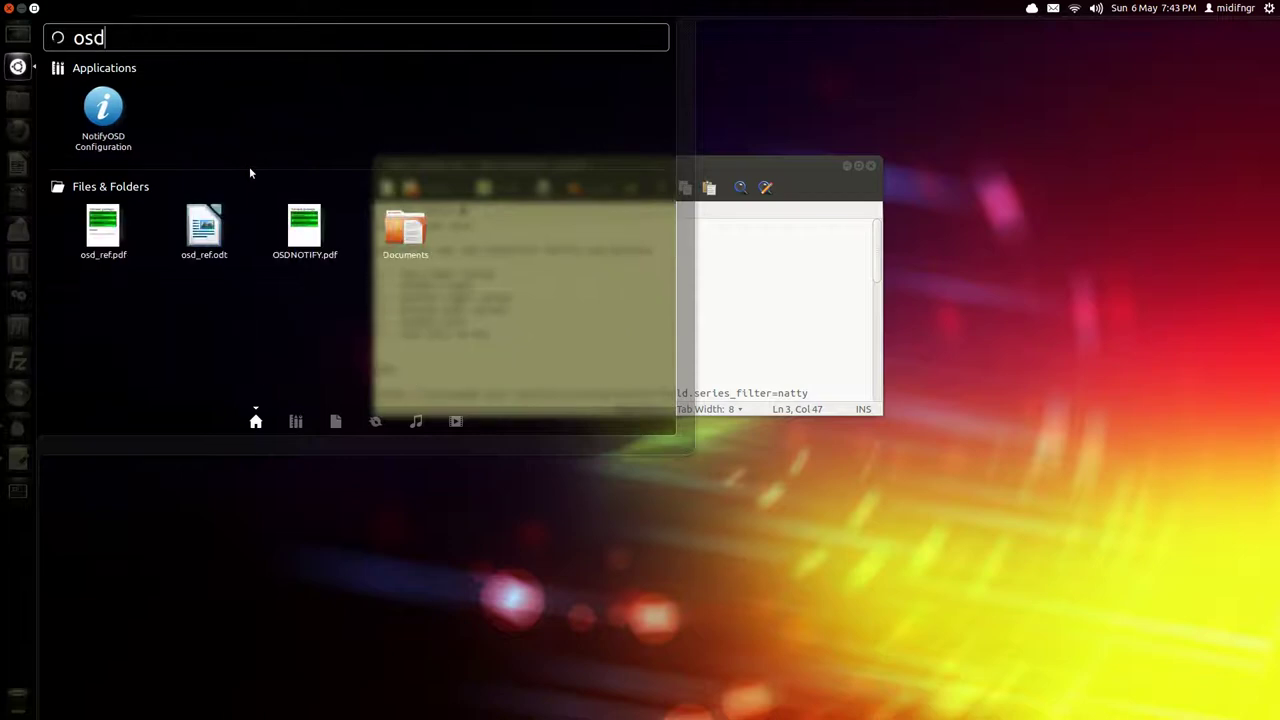
pyautogui.press('Return')
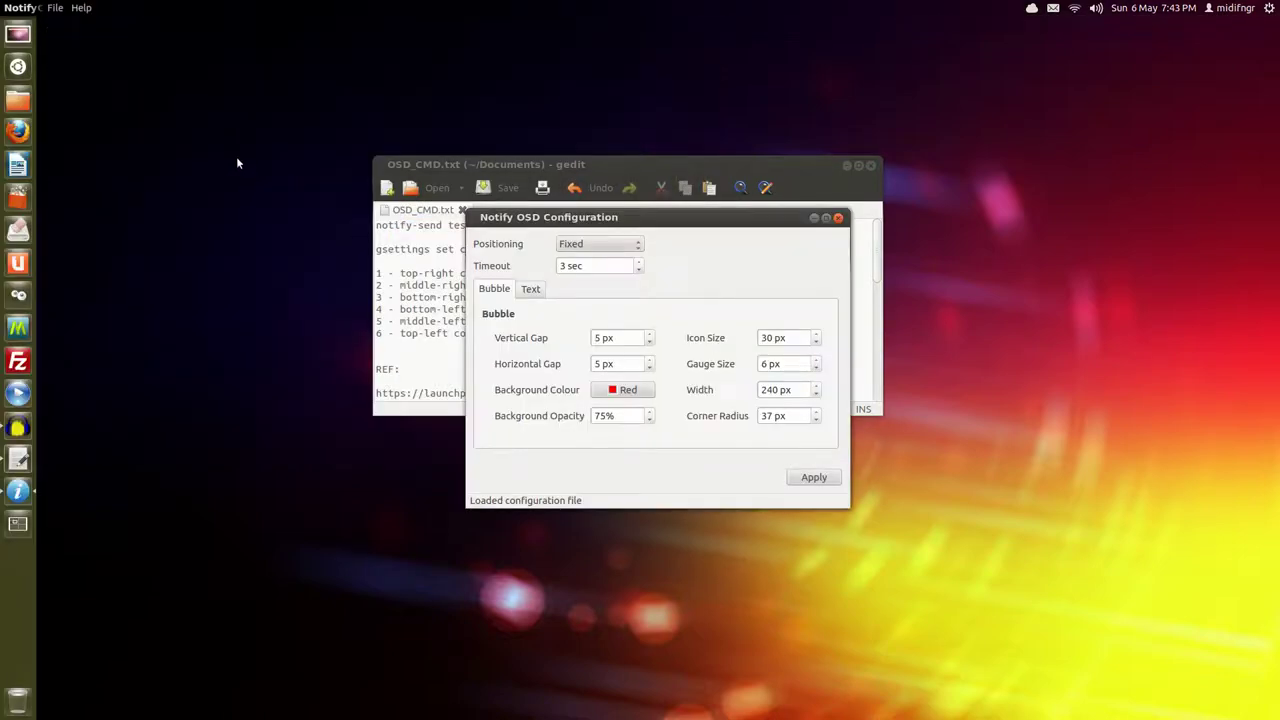
pyautogui.moveTo(697, 226); pyautogui.dragTo(557, 135)
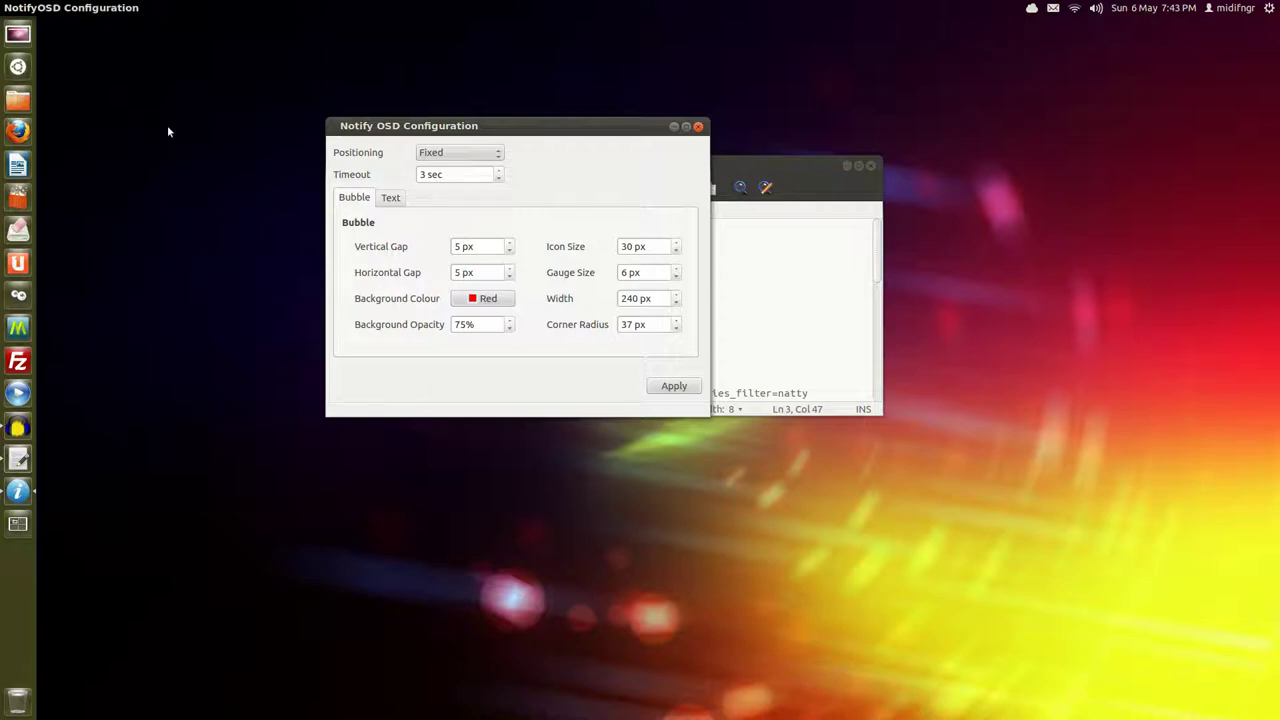
pyautogui.click(470, 299)
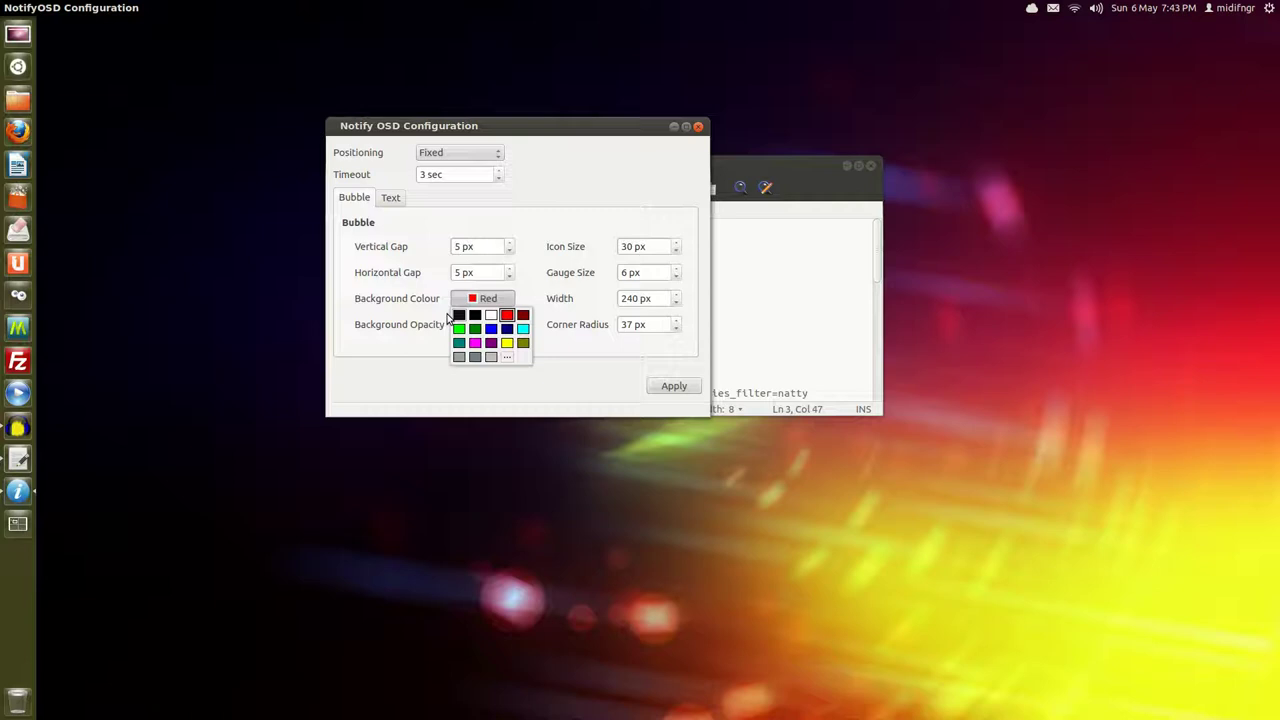
pyautogui.click(491, 329)
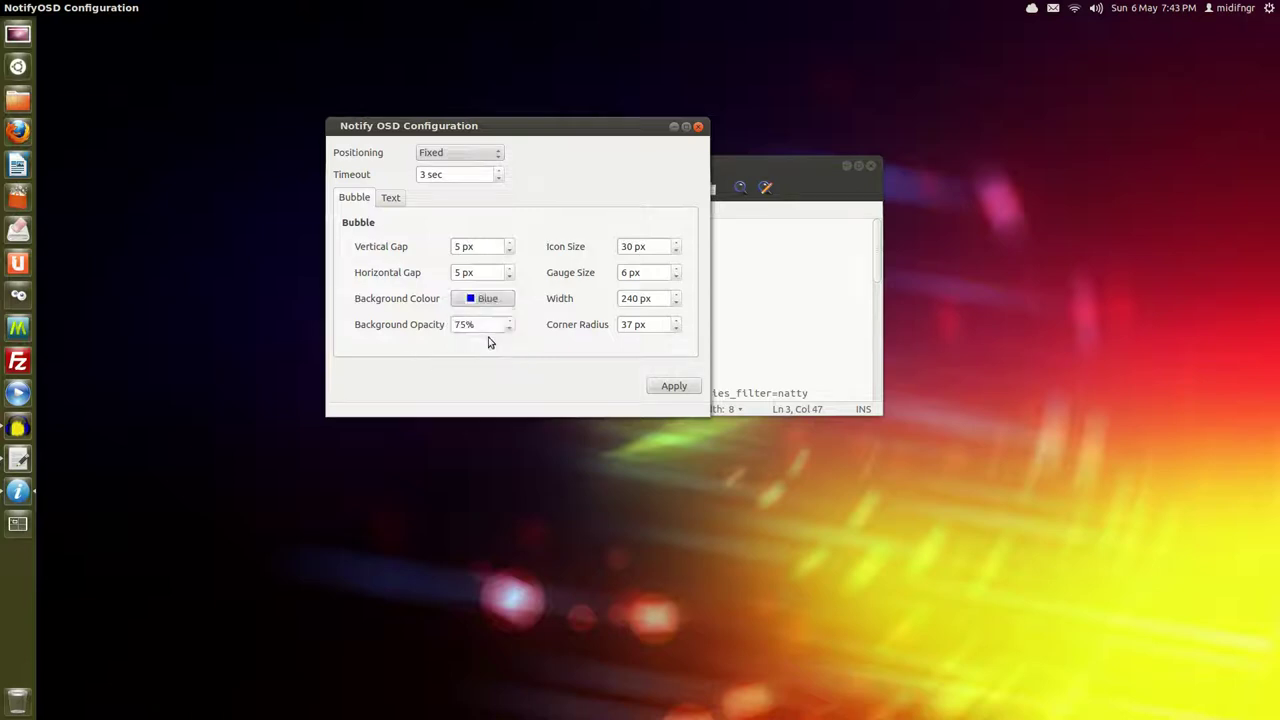
pyautogui.click(675, 391)
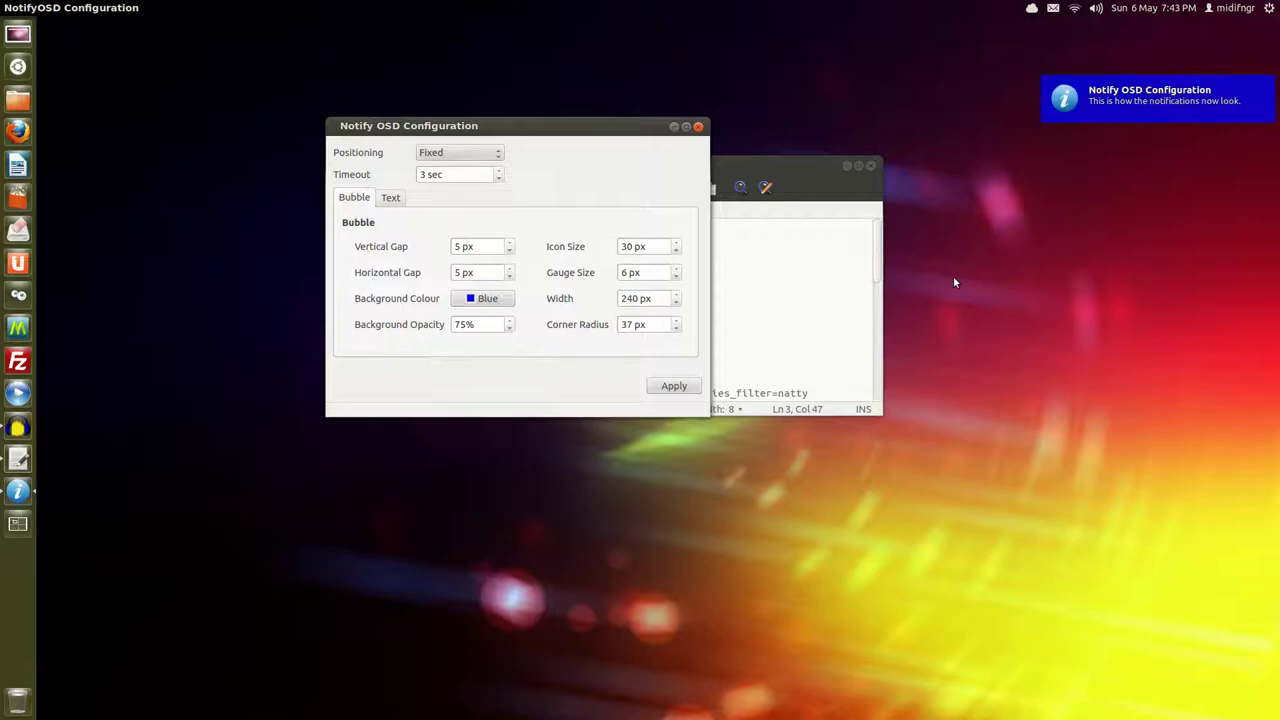
# Lower the bubble timeout to 1 sec, apply it, and glance at the Text settings.
pyautogui.click(457, 176)
pyautogui.click(499, 179)
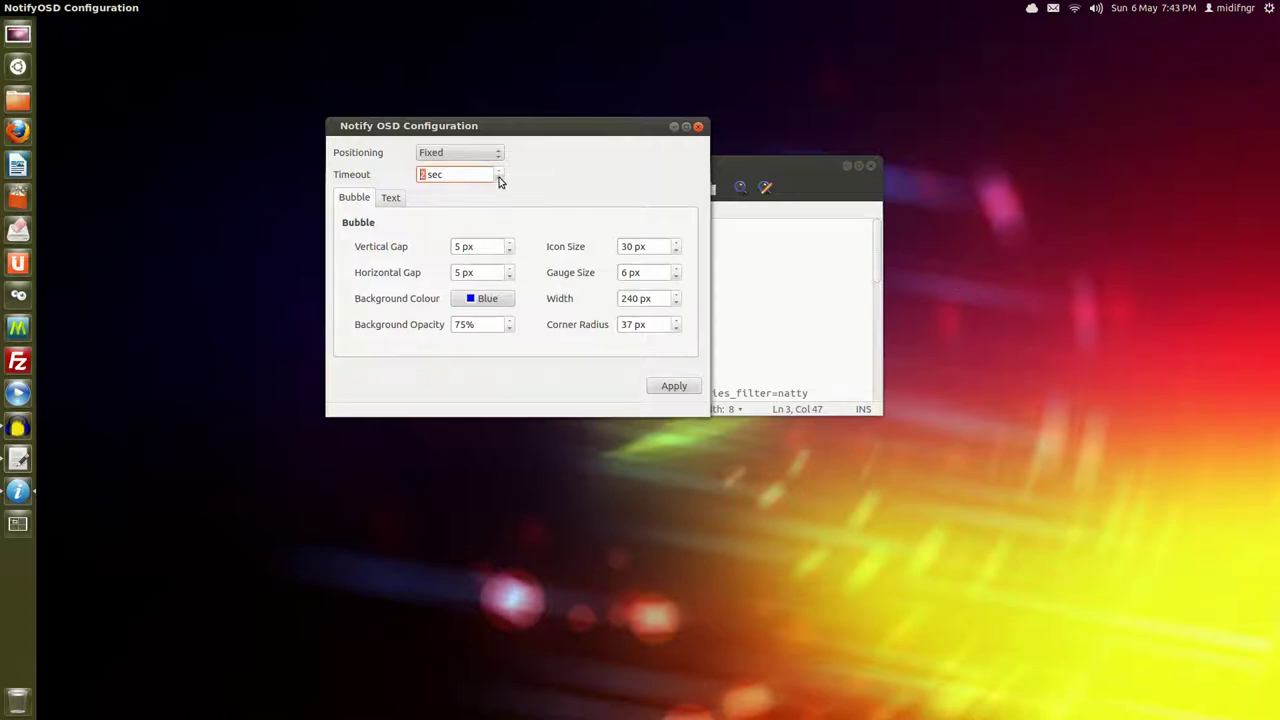
pyautogui.click(673, 387)
pyautogui.click(390, 199)
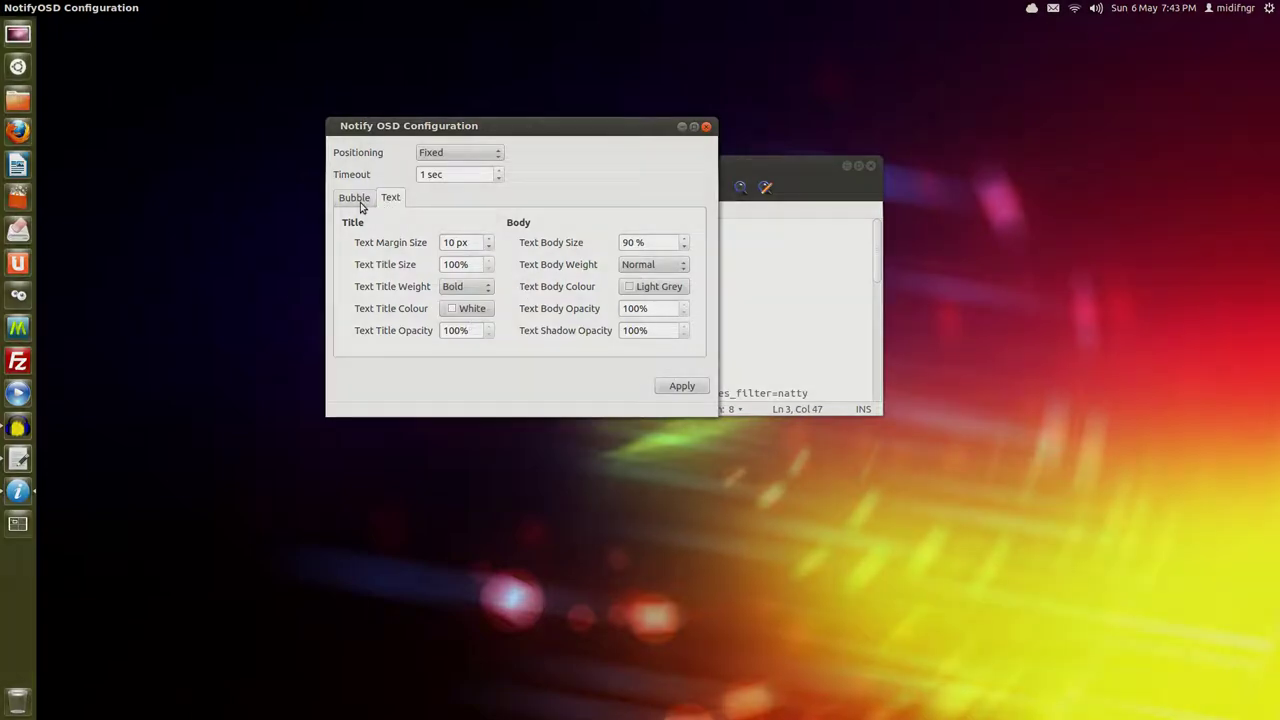
pyautogui.click(354, 198)
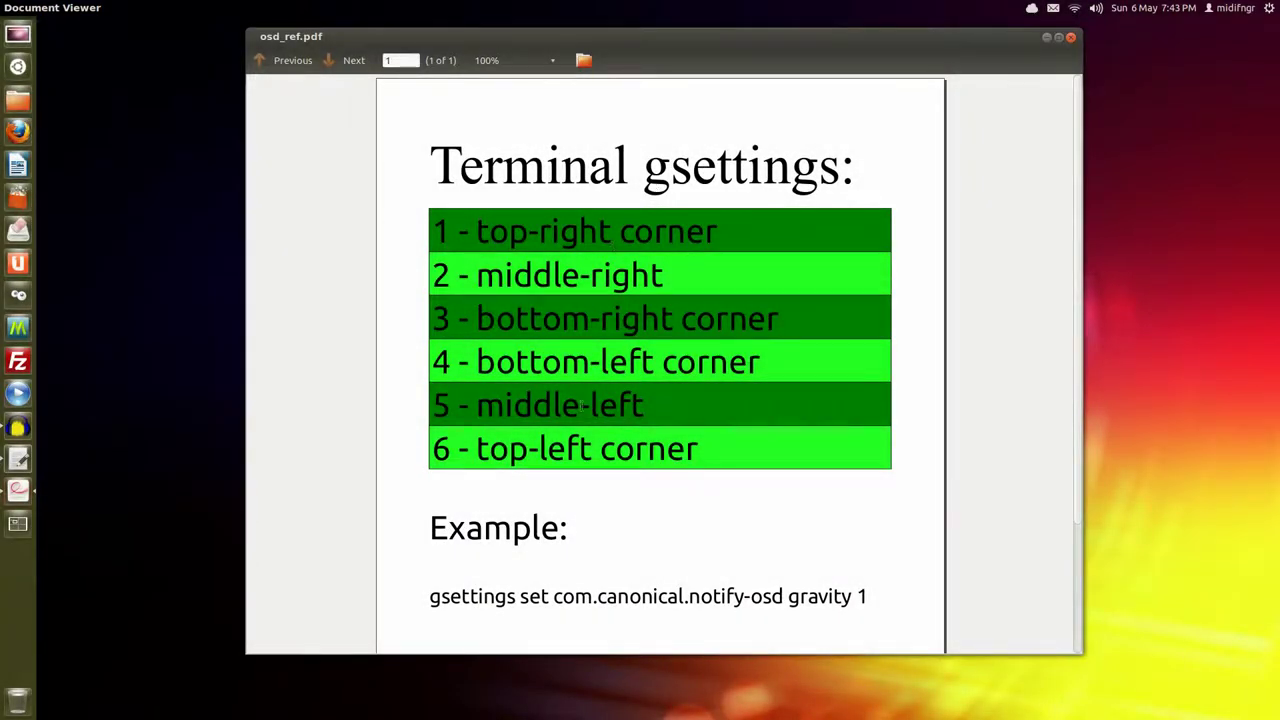
# Copy the example gsettings gravity command from osd_ref.pdf.
pyautogui.scroll(-3, 542, 462)
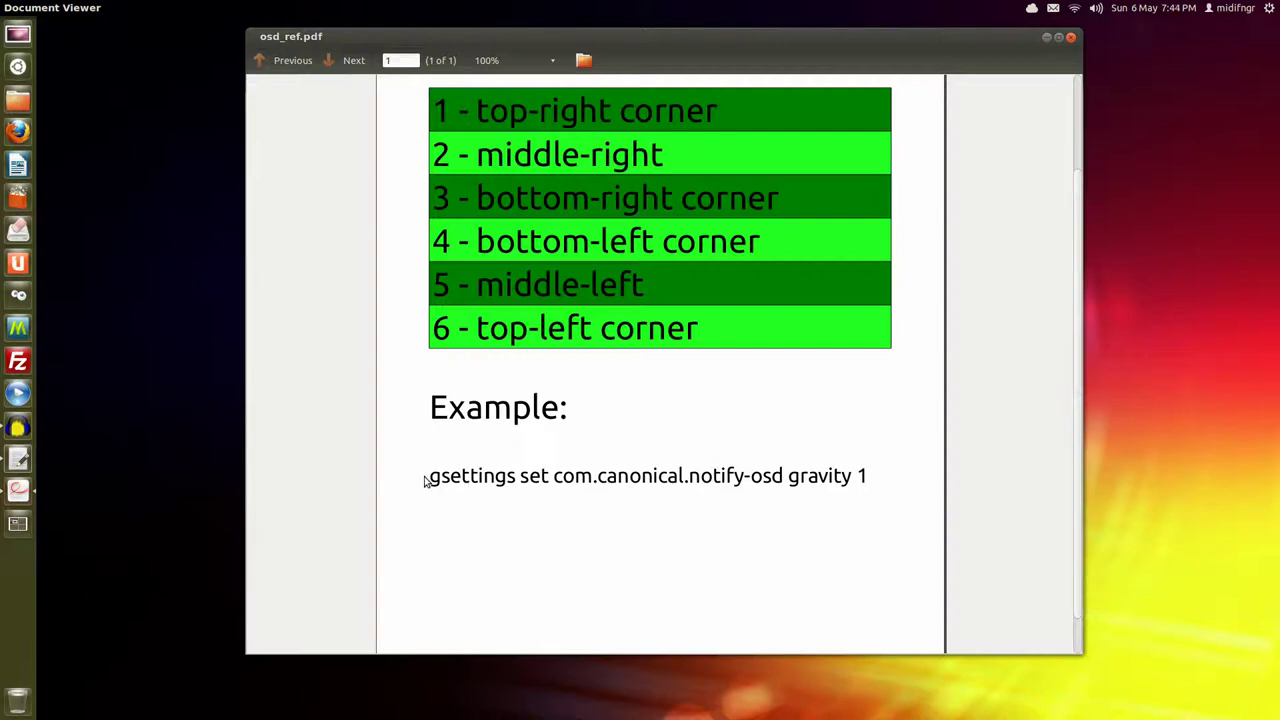
pyautogui.moveTo(430, 479); pyautogui.dragTo(849, 501)
pyautogui.rightClick(797, 477)
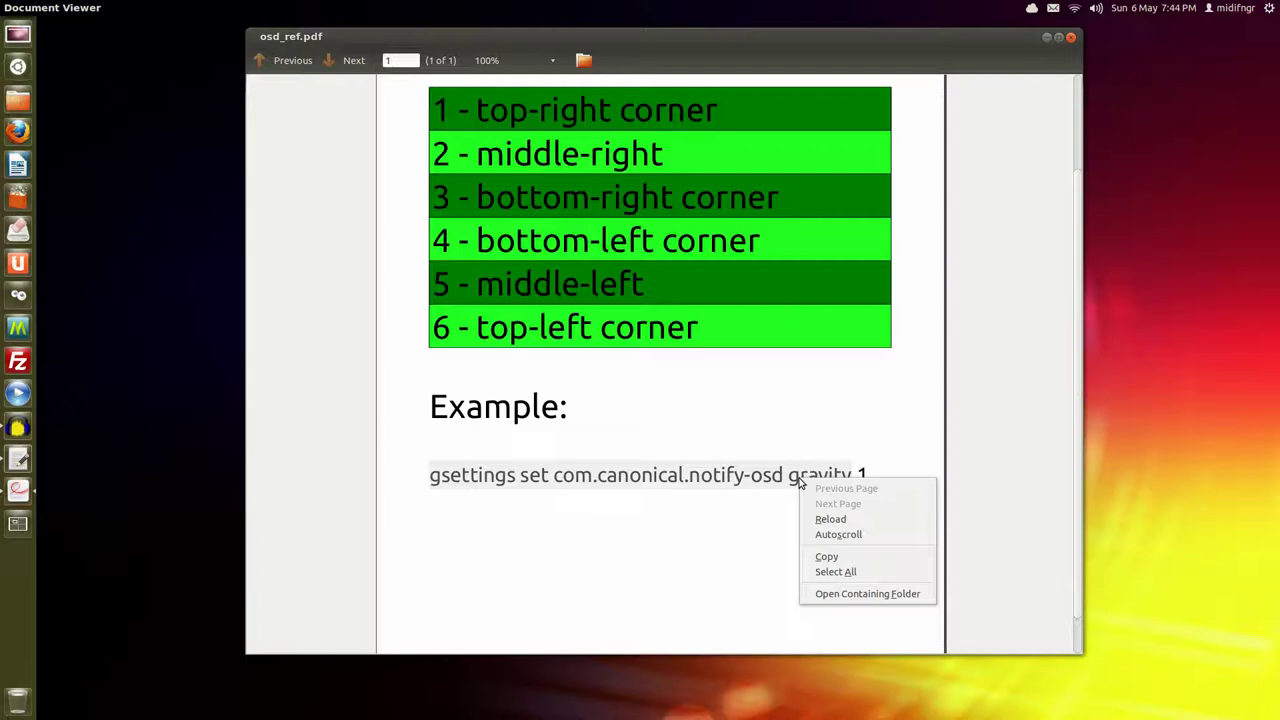
pyautogui.click(833, 558)
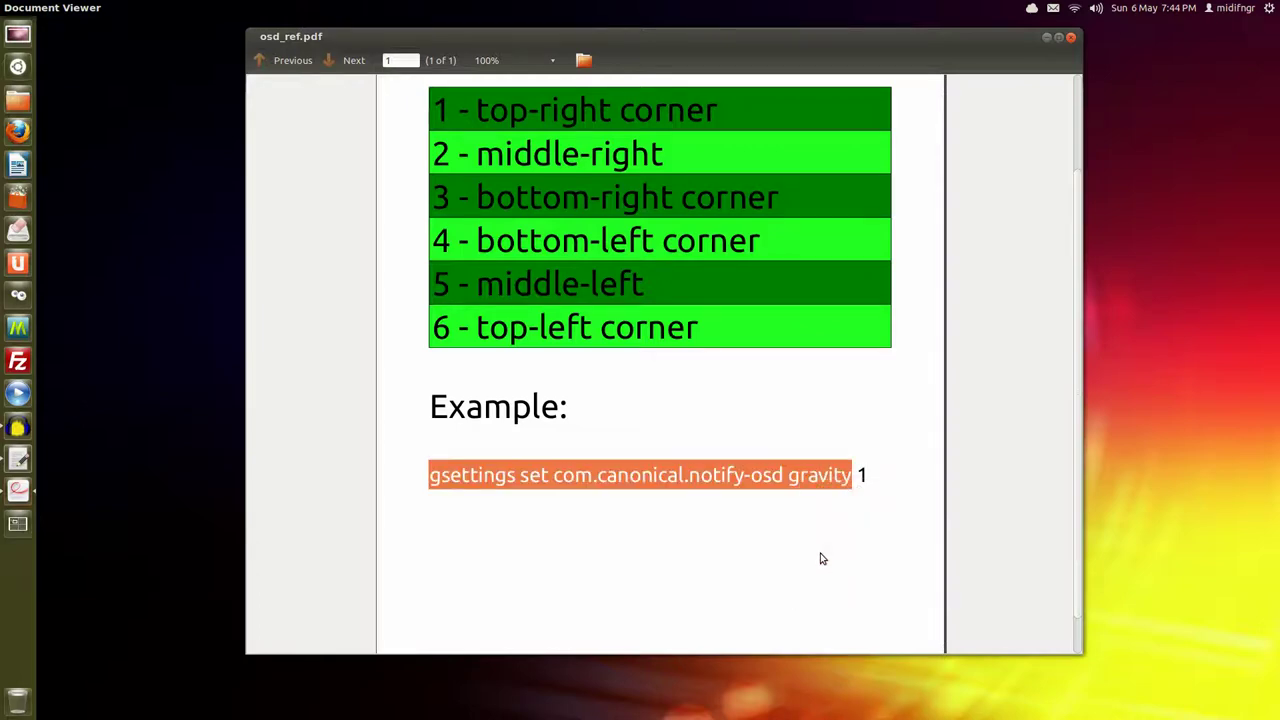
# Paste and run the gravity command in a new terminal.
pyautogui.hotkey('ctrl', 'alt', 't')
pyautogui.hotkey('ctrl', 'shift', 'v')
pyautogui.press('Return')
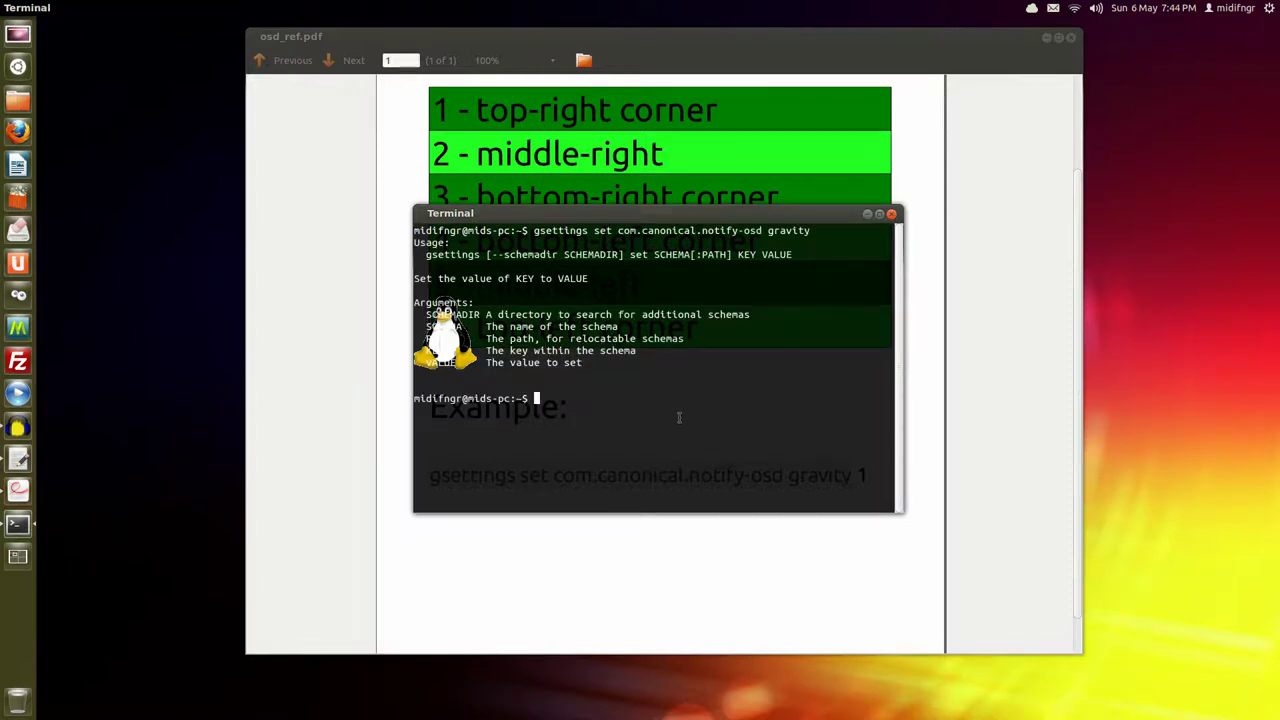
# Rerun the gsettings notify-osd gravity command with value 6 for top-left bubbles, checking the PDF position table.
pyautogui.press('Up')
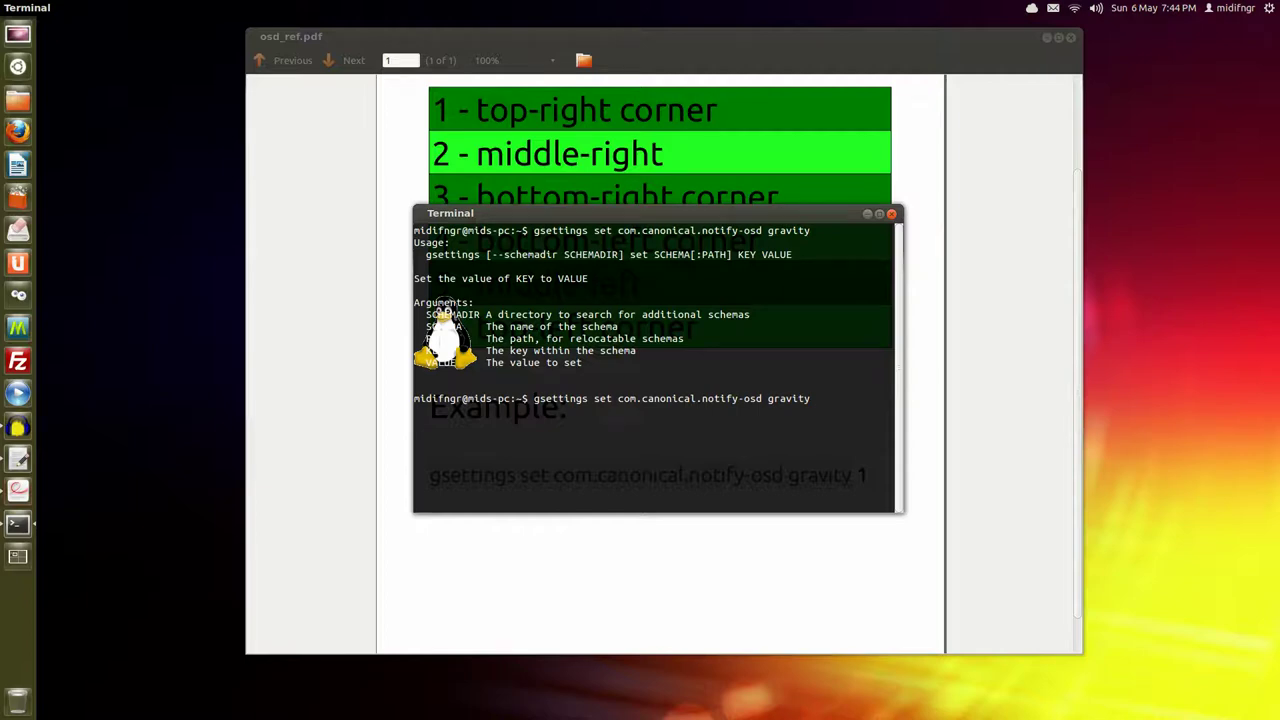
pyautogui.click(773, 152)
pyautogui.scroll(2, 770, 150)
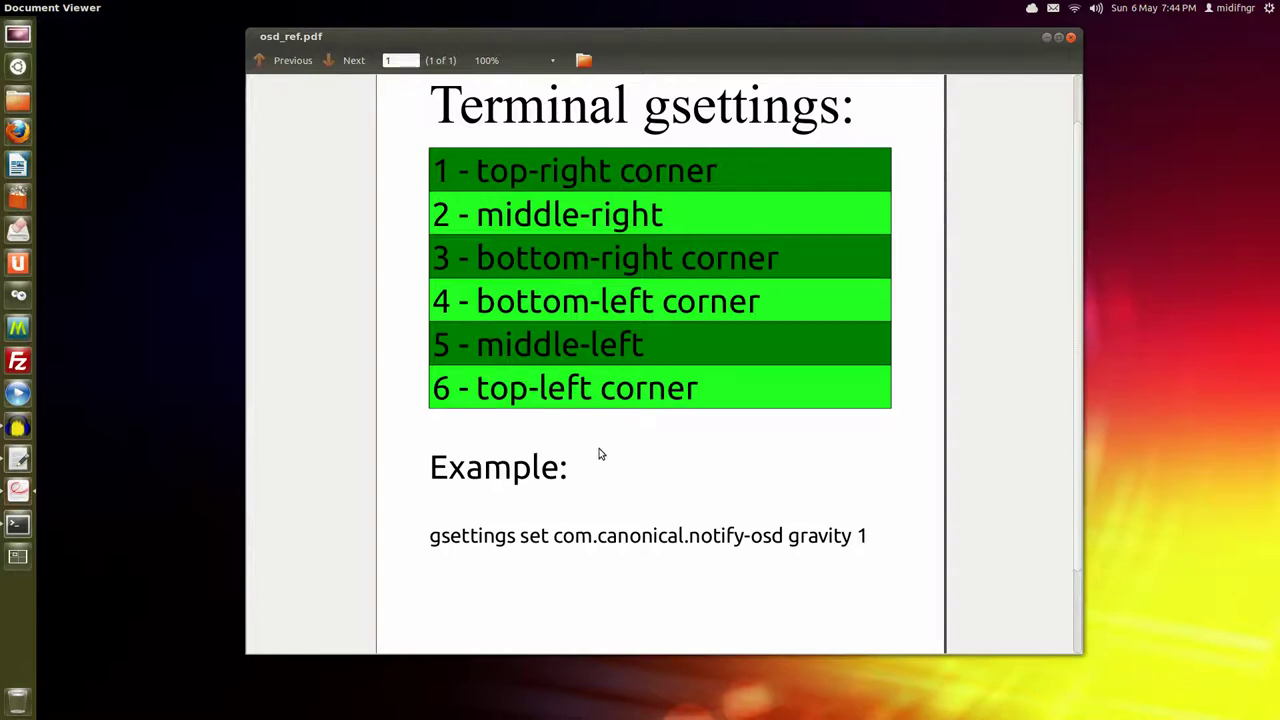
pyautogui.hotkey('alt', 'Tab')
pyautogui.hotkey('alt', 'Tab')
pyautogui.hotkey('alt', 'Tab')
pyautogui.hotkey('alt', 'Tab')
pyautogui.hotkey('alt', 'Tab')
pyautogui.hotkey('alt', 'Tab')
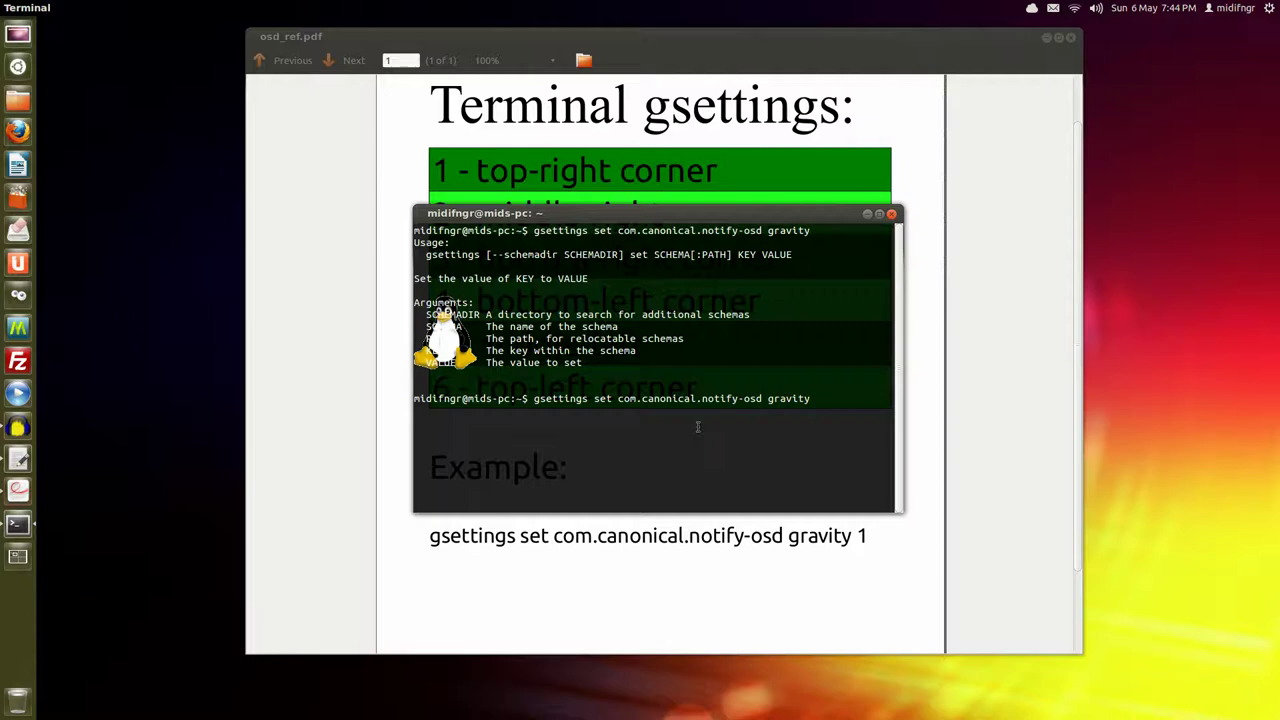
pyautogui.moveTo(684, 216); pyautogui.dragTo(881, 152)
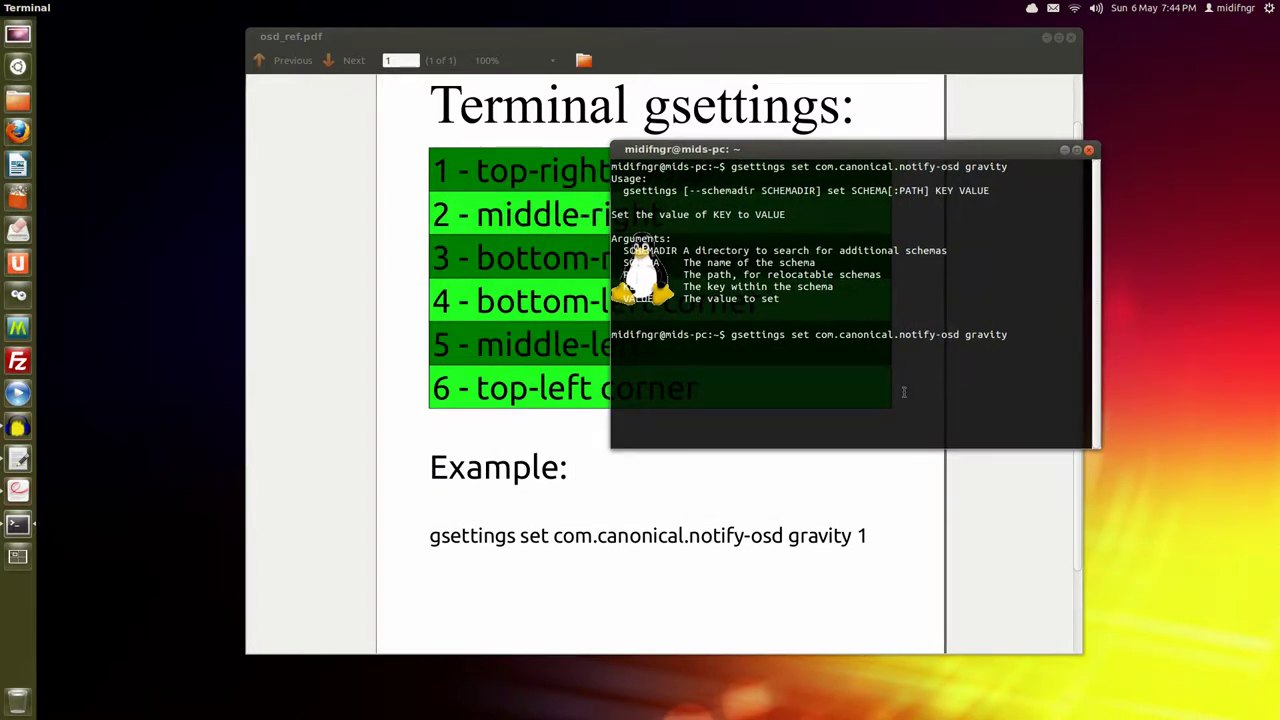
pyautogui.write('6')
pyautogui.press('Return')
# Send the 'notify-send Ubuntu 12.04' test notification twice.
pyautogui.write('exit')
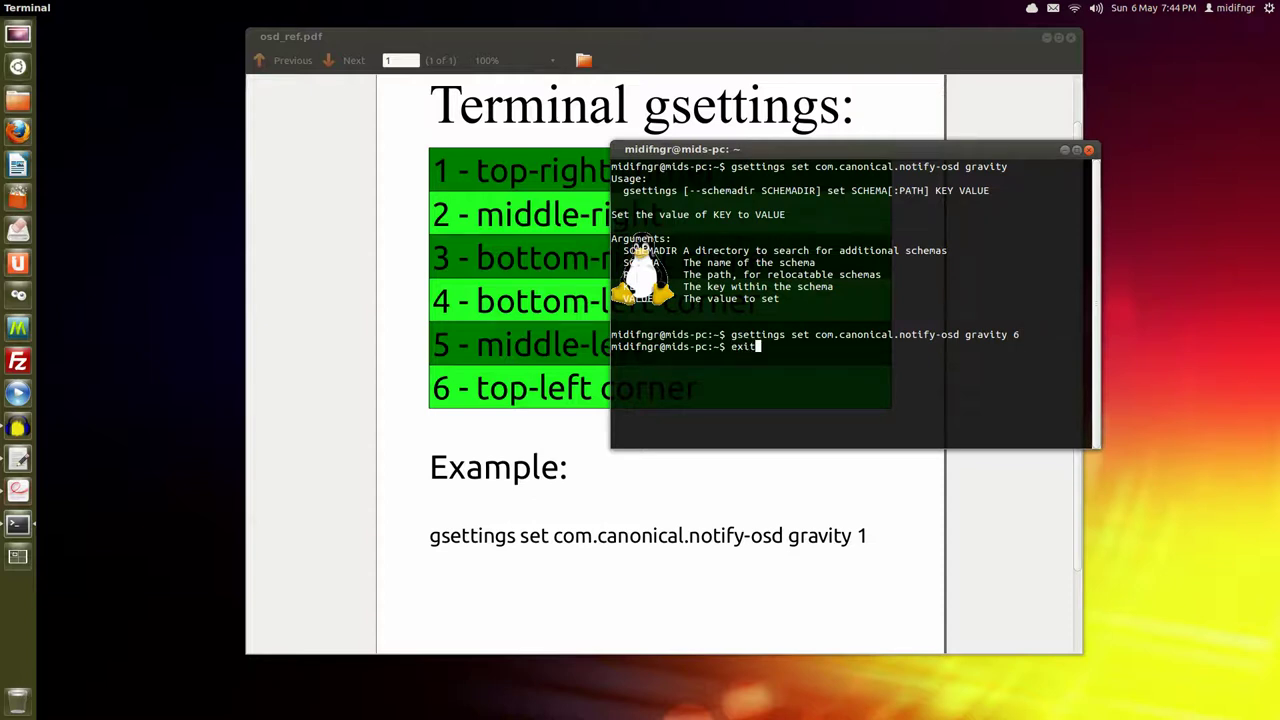
pyautogui.press('Up')
pyautogui.press('Up')
pyautogui.press('Up')
pyautogui.press('Return')
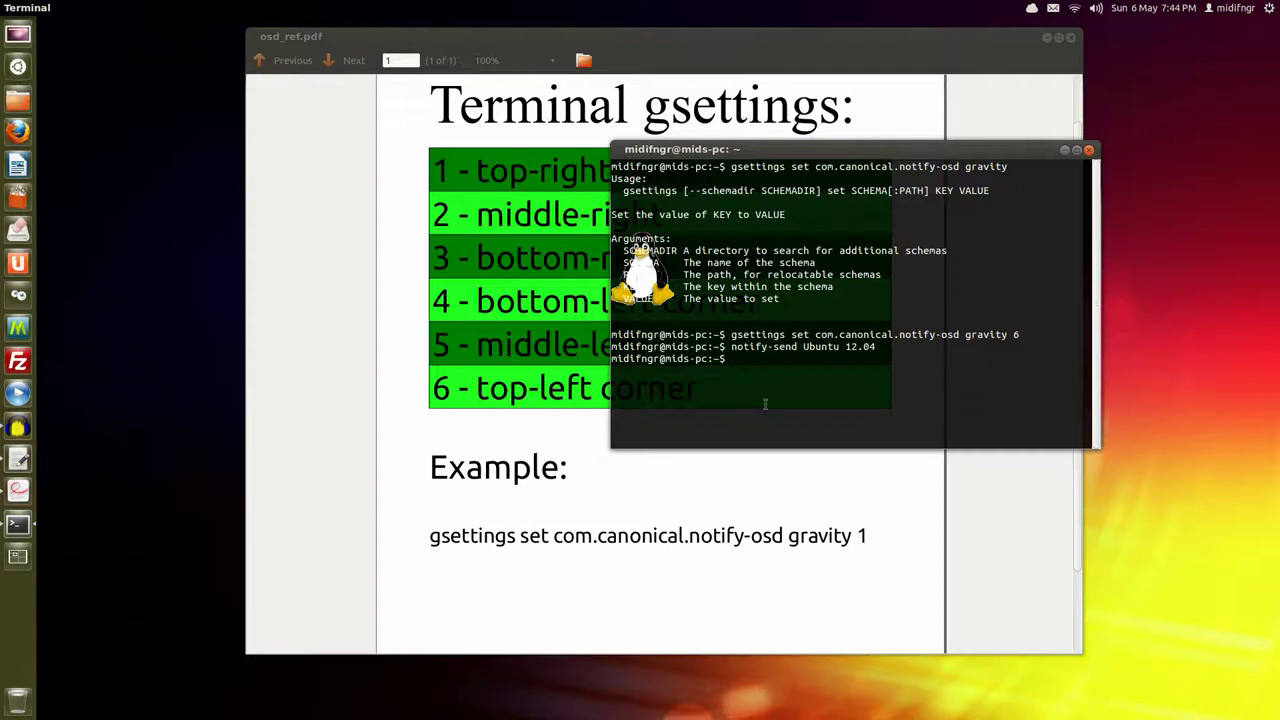
pyautogui.press('Up')
pyautogui.press('Return')
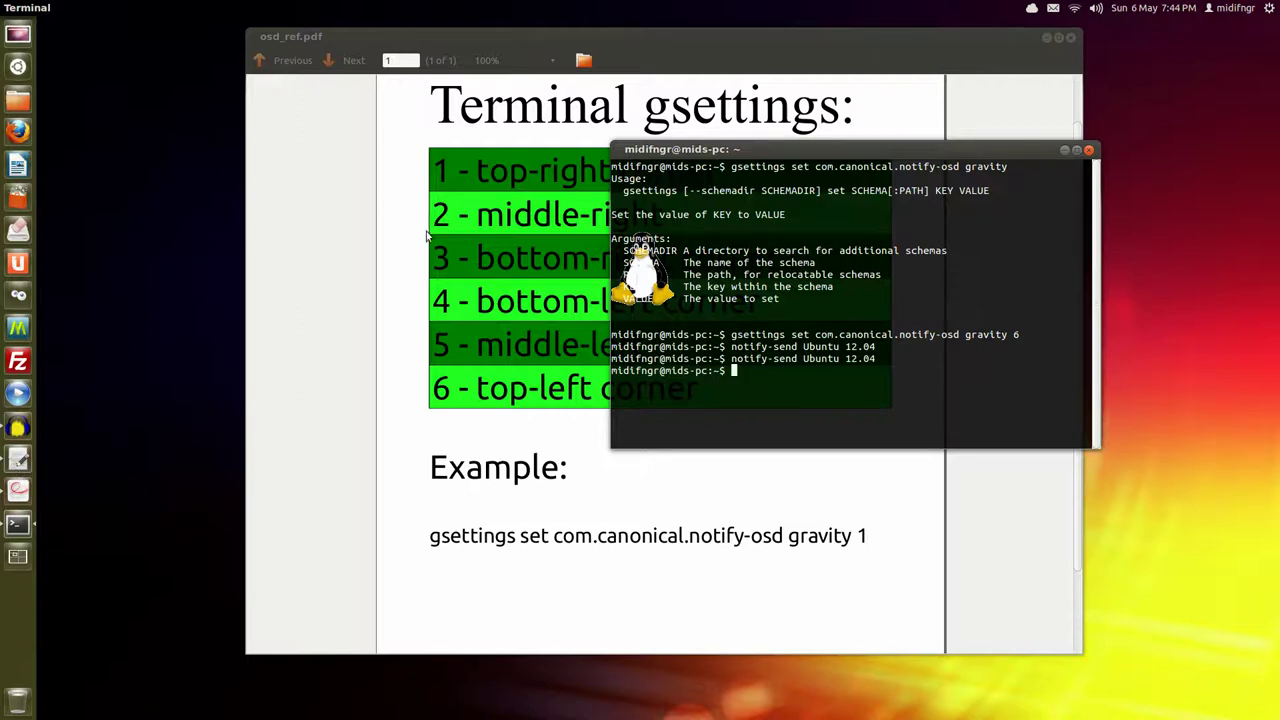
pyautogui.click(173, 210)
# Launch NotifyOSD Configuration via a Dash 'osd' search, apply a 3 sec timeout, and close it.
pyautogui.press('super')
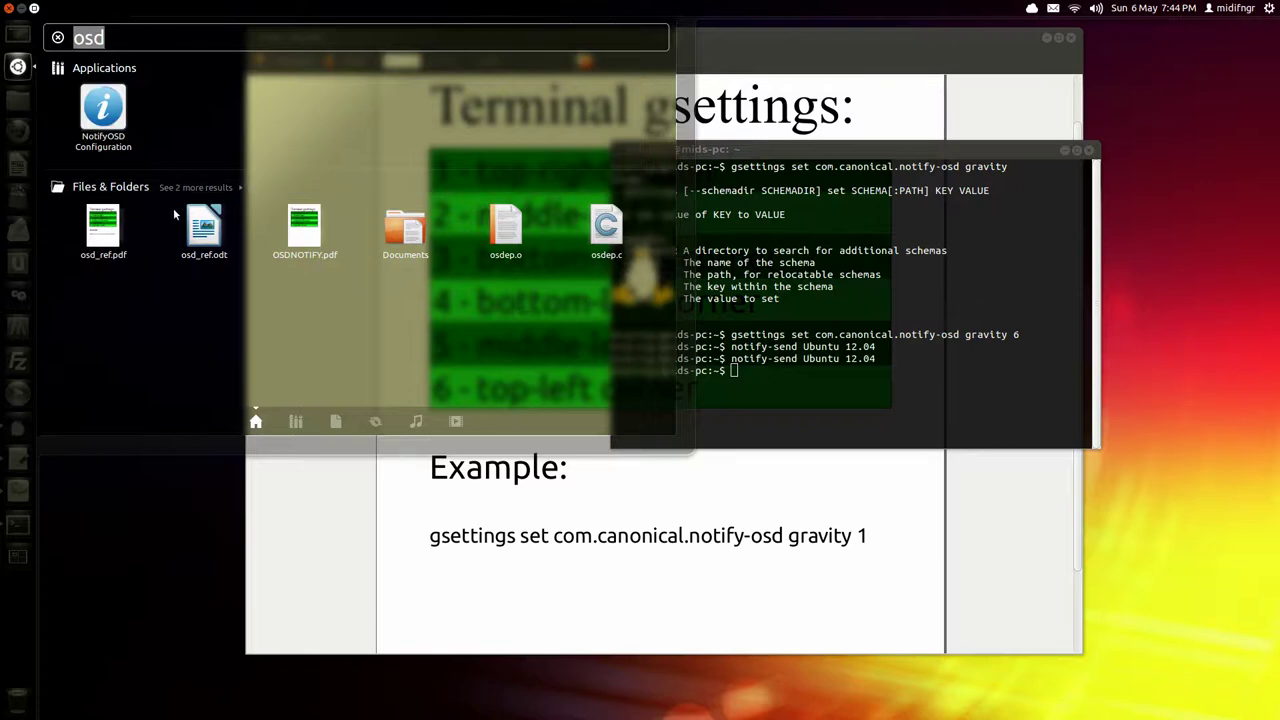
pyautogui.press('Return')
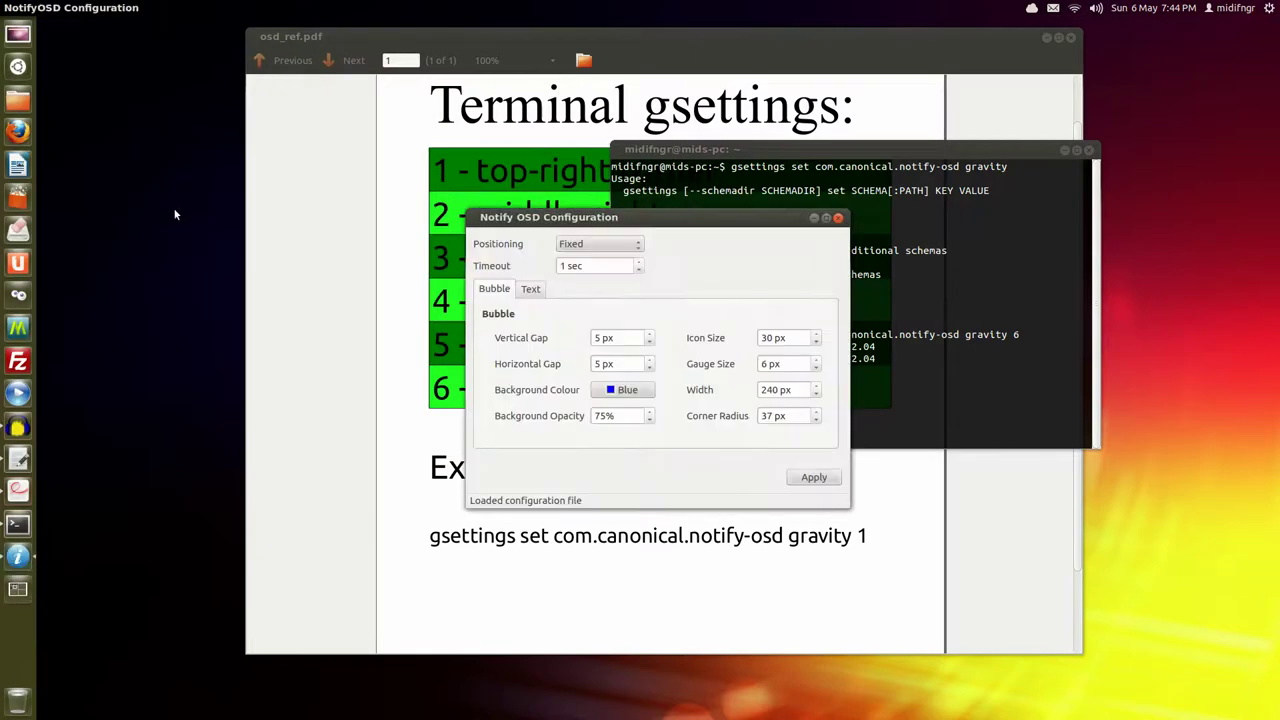
pyautogui.click(609, 270)
pyautogui.scroll(2, 636, 266)
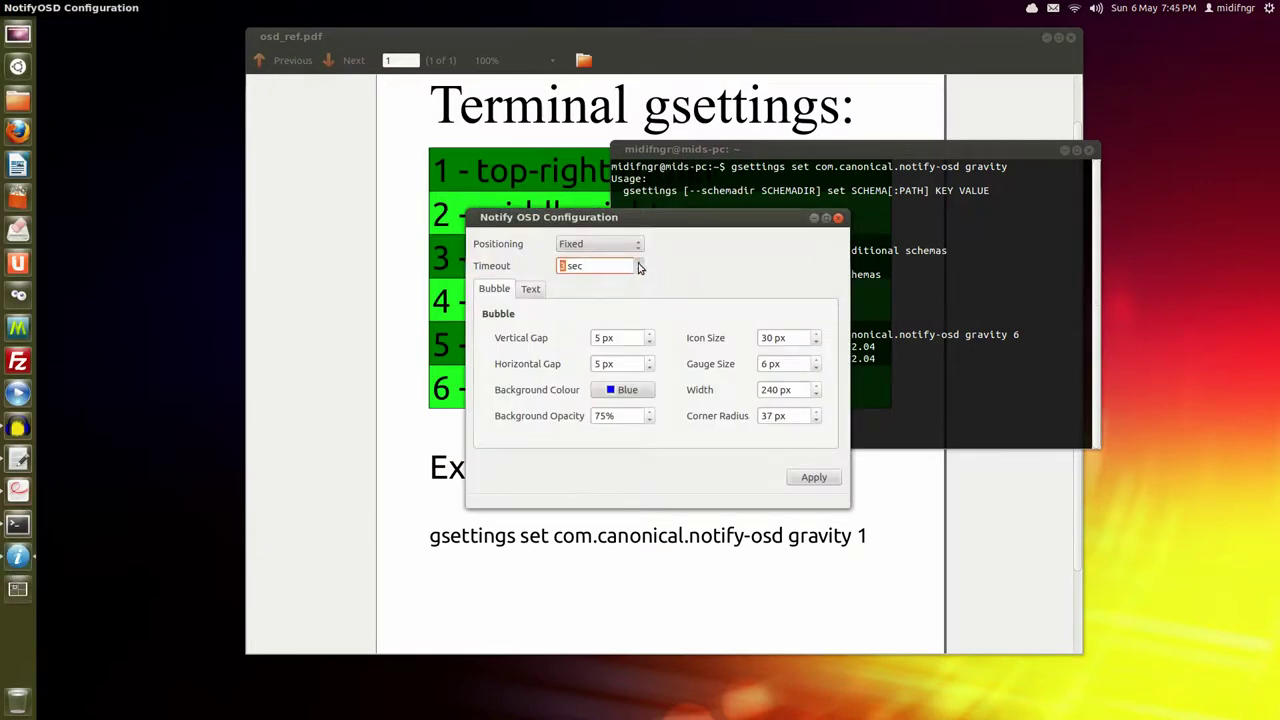
pyautogui.click(800, 477)
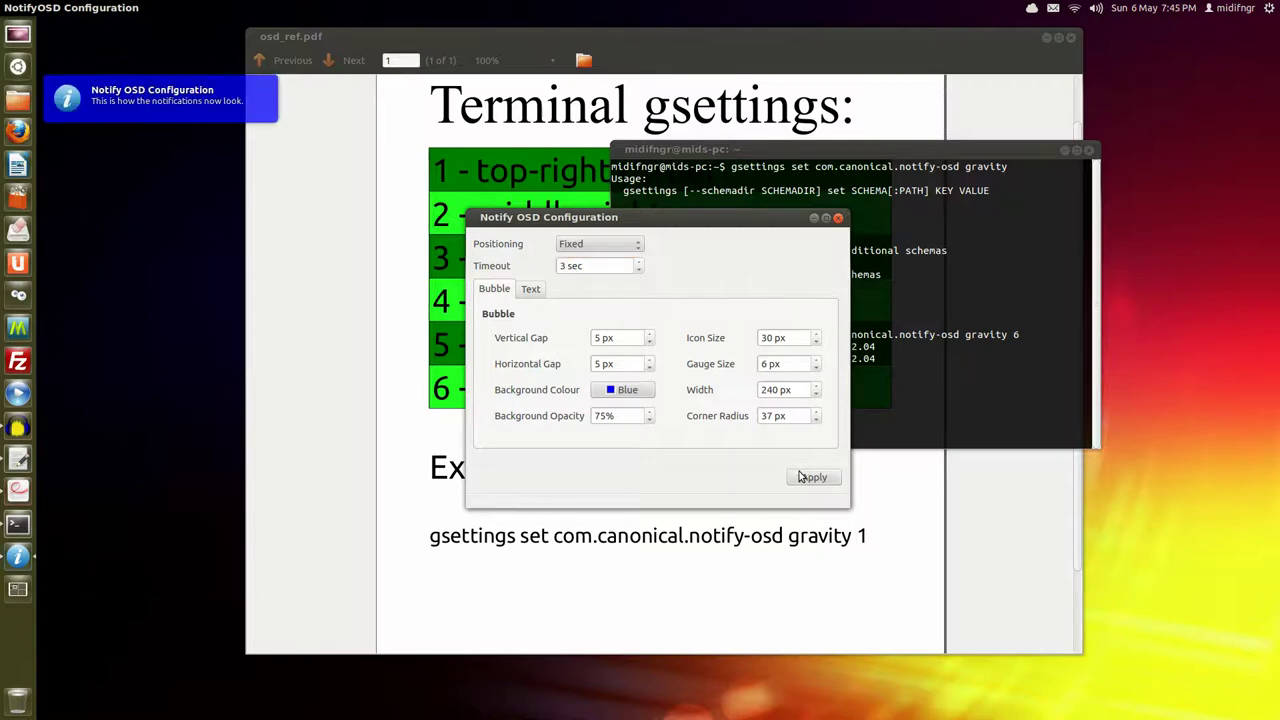
pyautogui.click(838, 219)
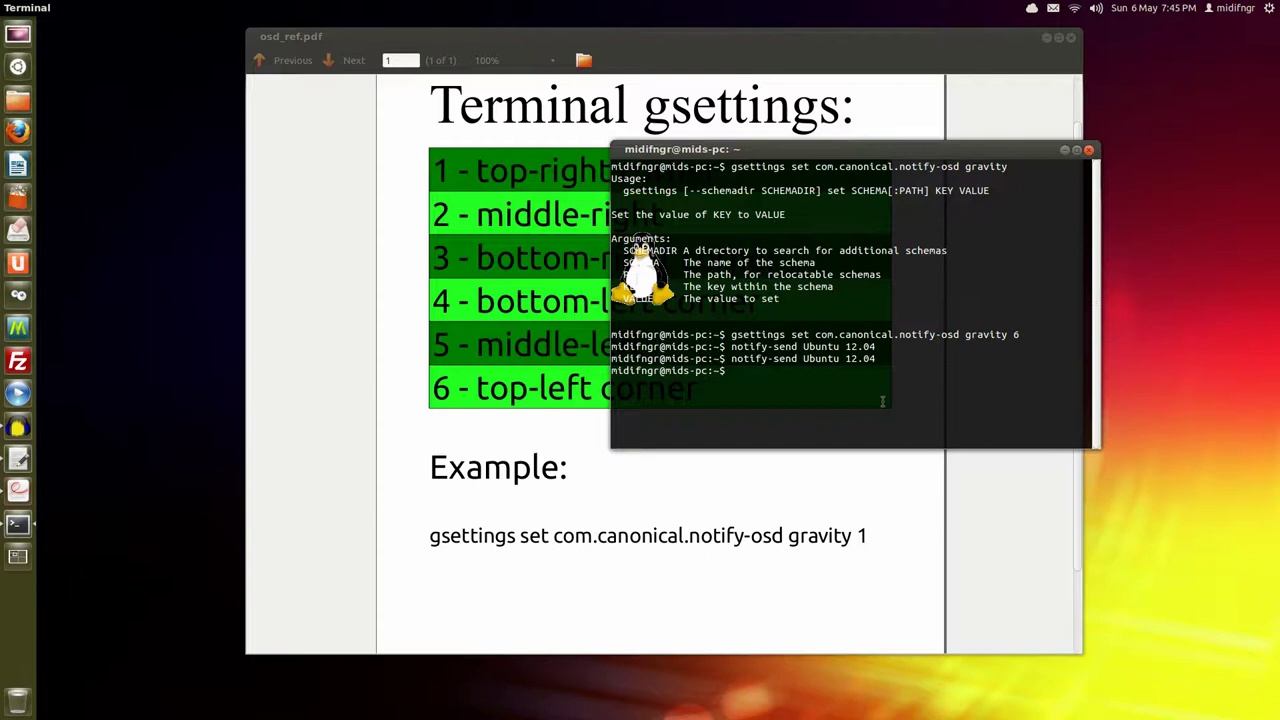
# Rerun 'notify-send Ubuntu 12.04' to test the top-left bubble with the 3 sec timeout.
pyautogui.press('Up')
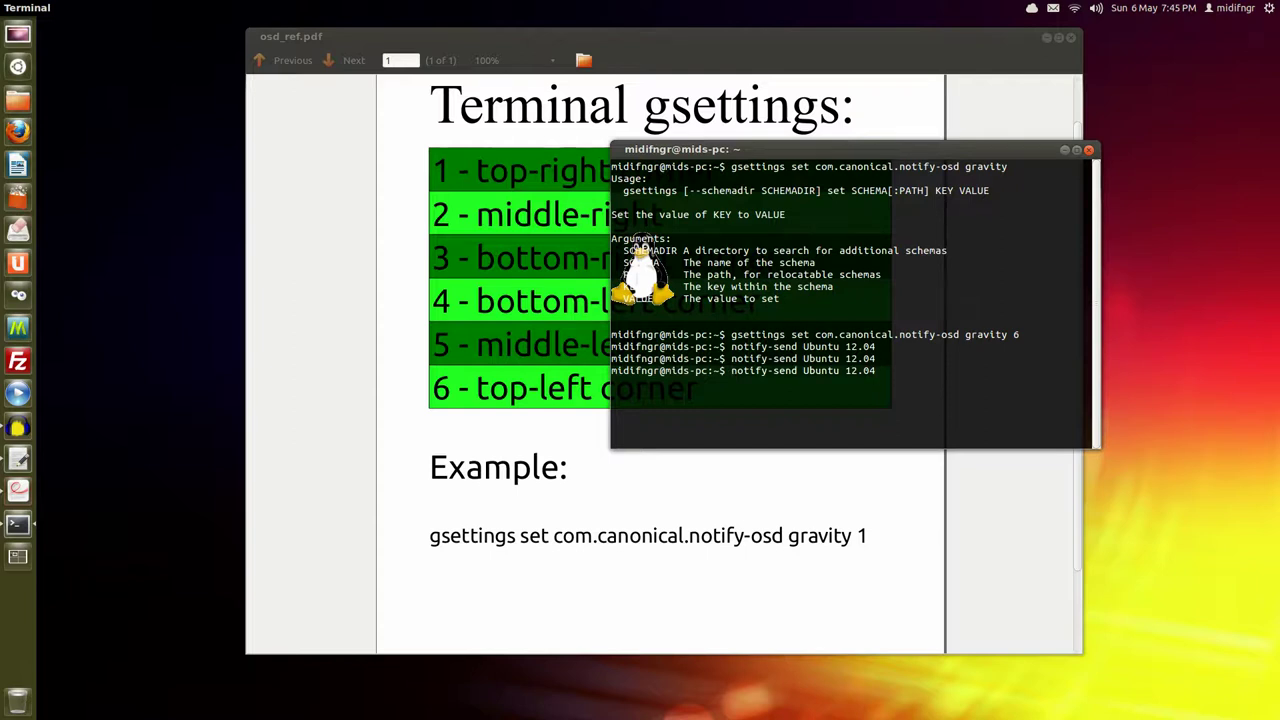
pyautogui.press('Return')
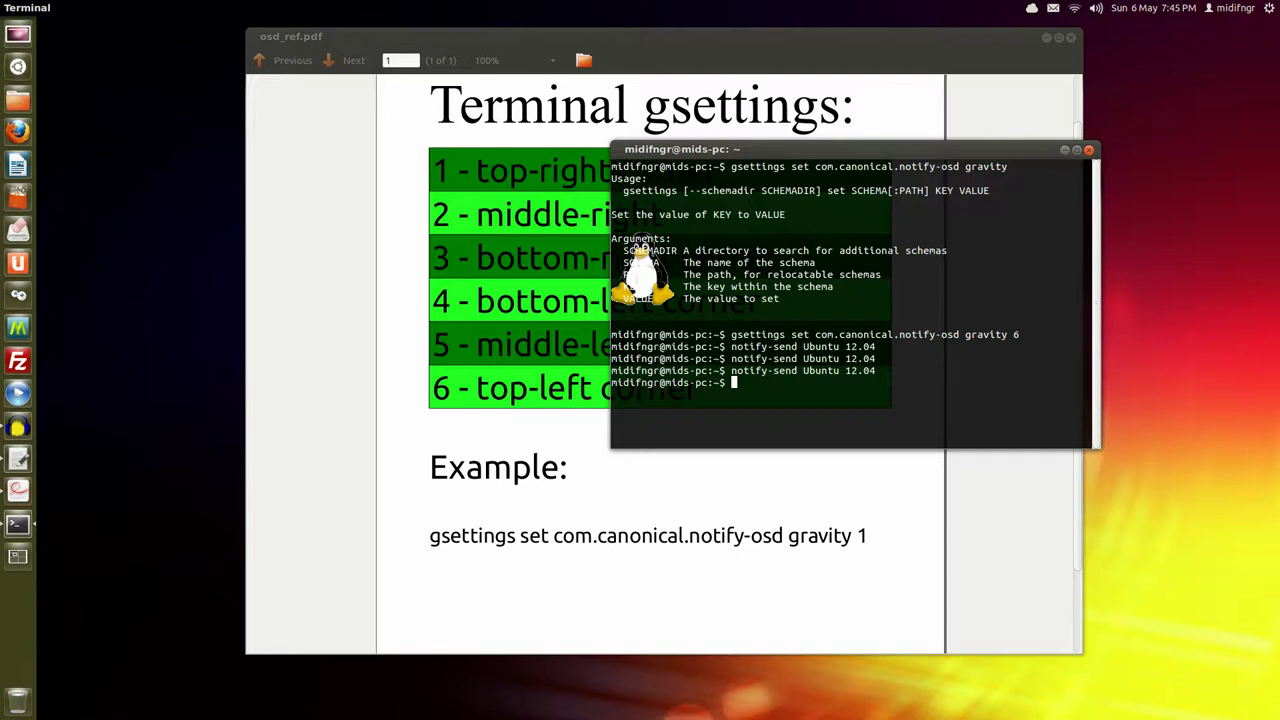
# Exit the terminal session and close the PDF reference in Document Viewer with Ctrl+W.
pyautogui.write('exit')
pyautogui.press('Return')
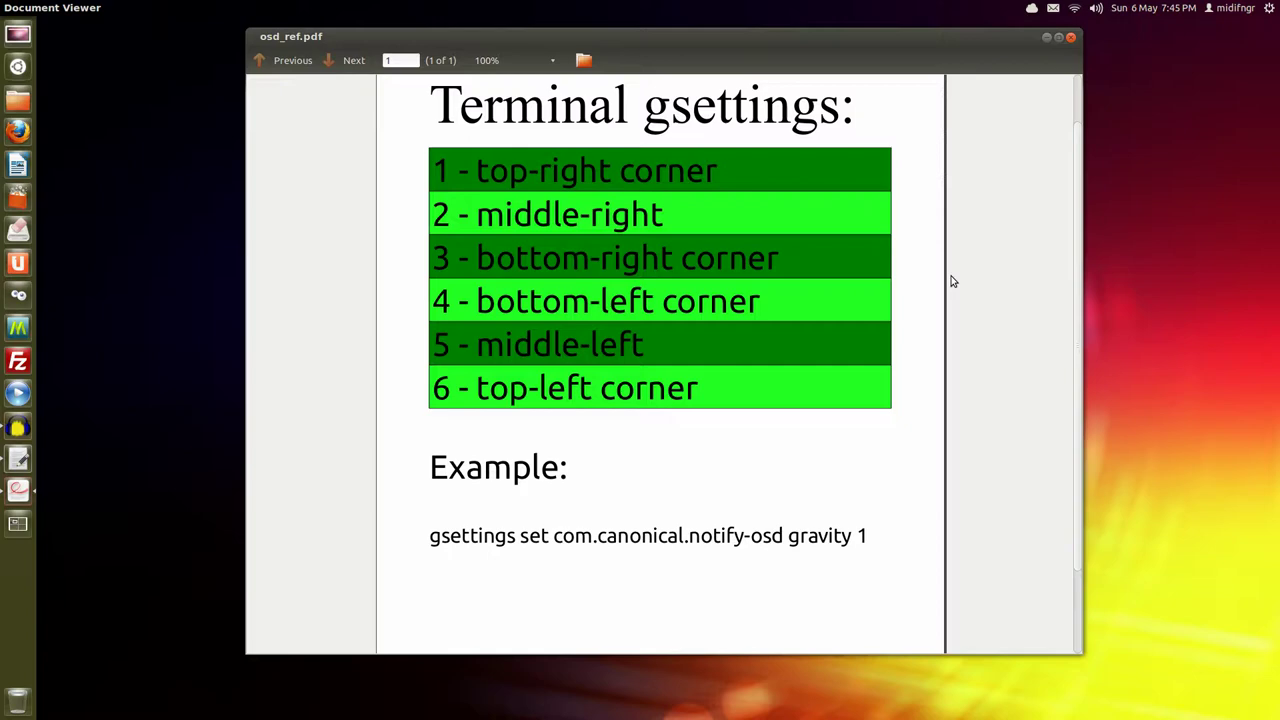
pyautogui.click(55, 7)
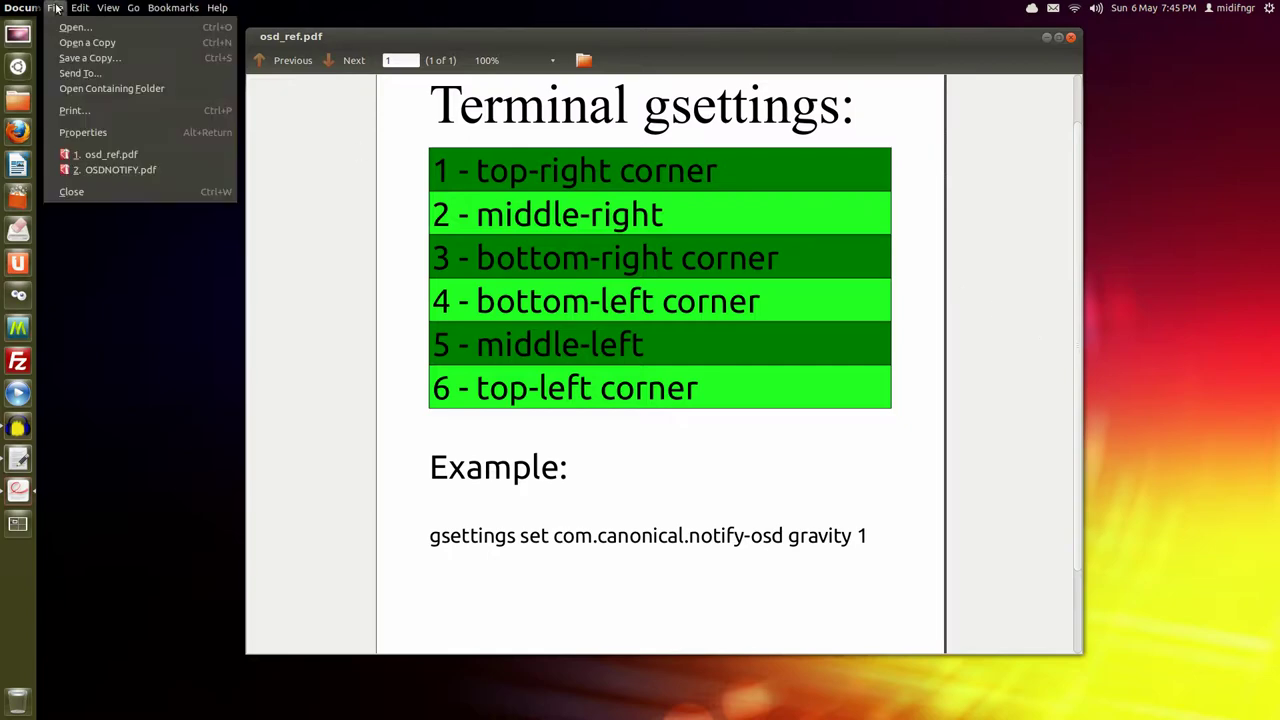
pyautogui.press('Escape')
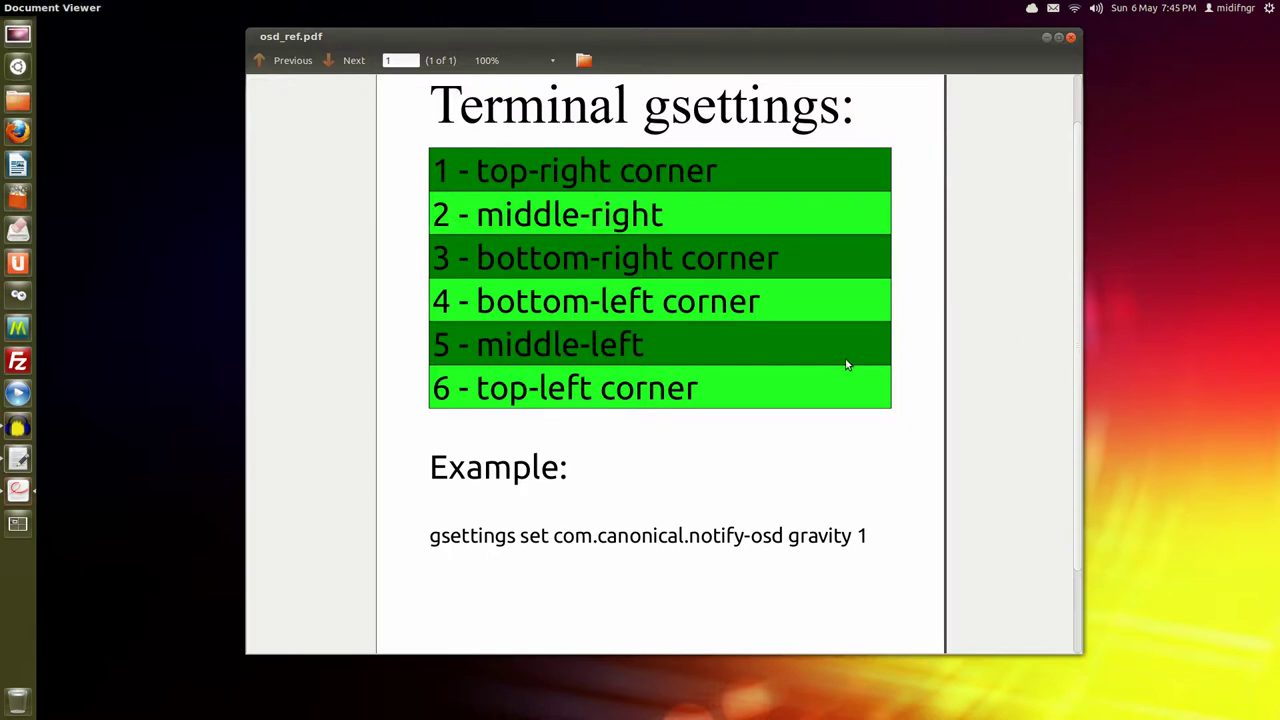
pyautogui.hotkey('ctrl', 'w')
# Scroll through OSD_CMD.txt to review the notify-send and gravity commands.
pyautogui.scroll(-5, 587, 306)
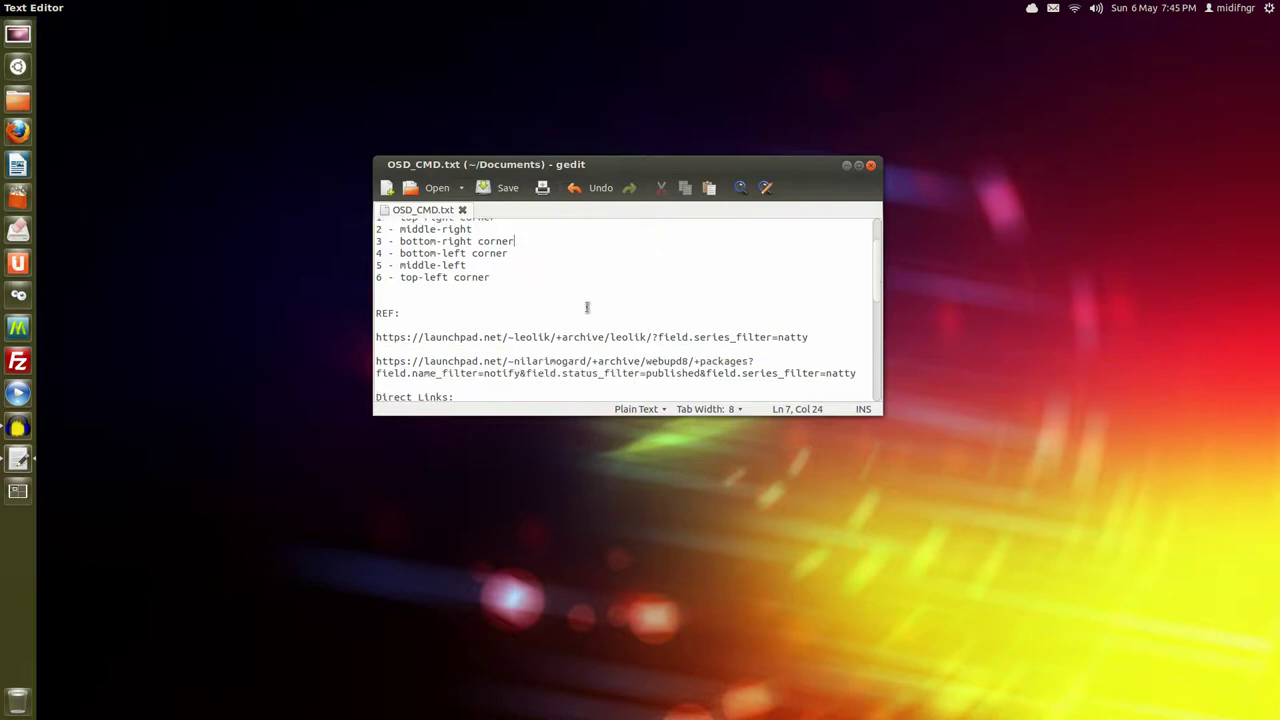
pyautogui.scroll(-4, 587, 306)
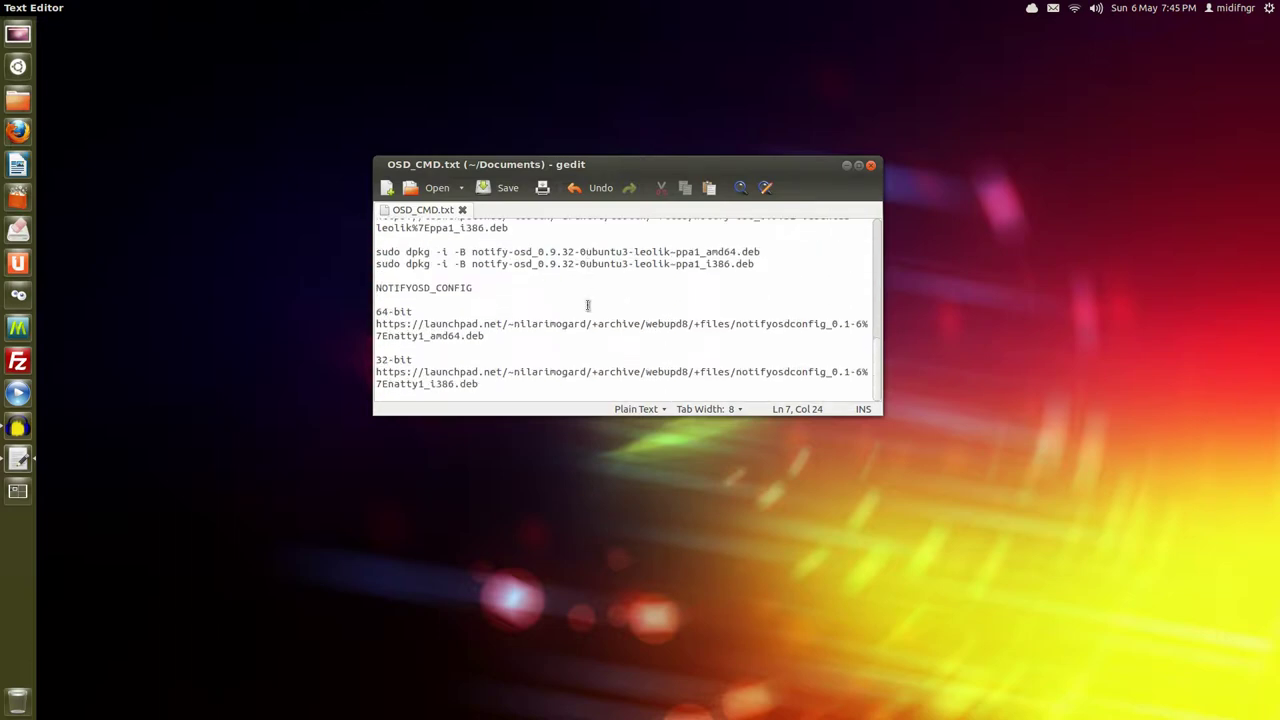
pyautogui.scroll(2, 590, 318)
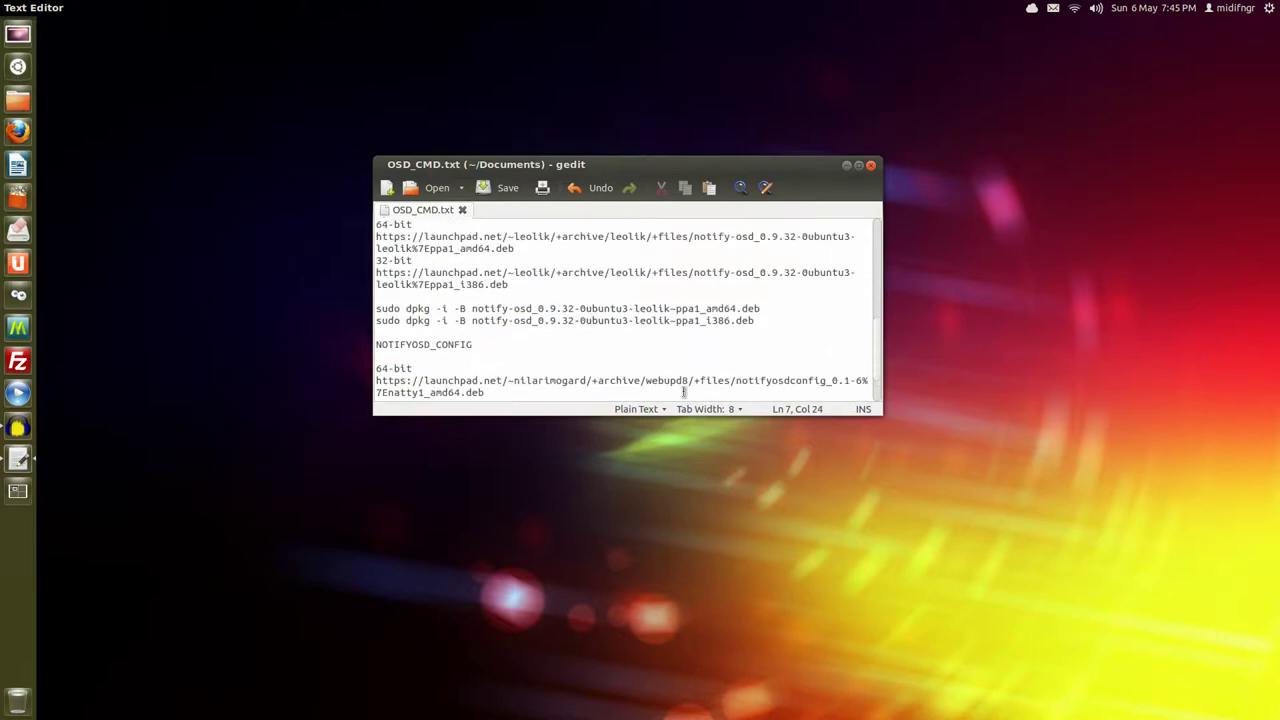
pyautogui.scroll(3, 682, 388)
pyautogui.scroll(5, 680, 378)
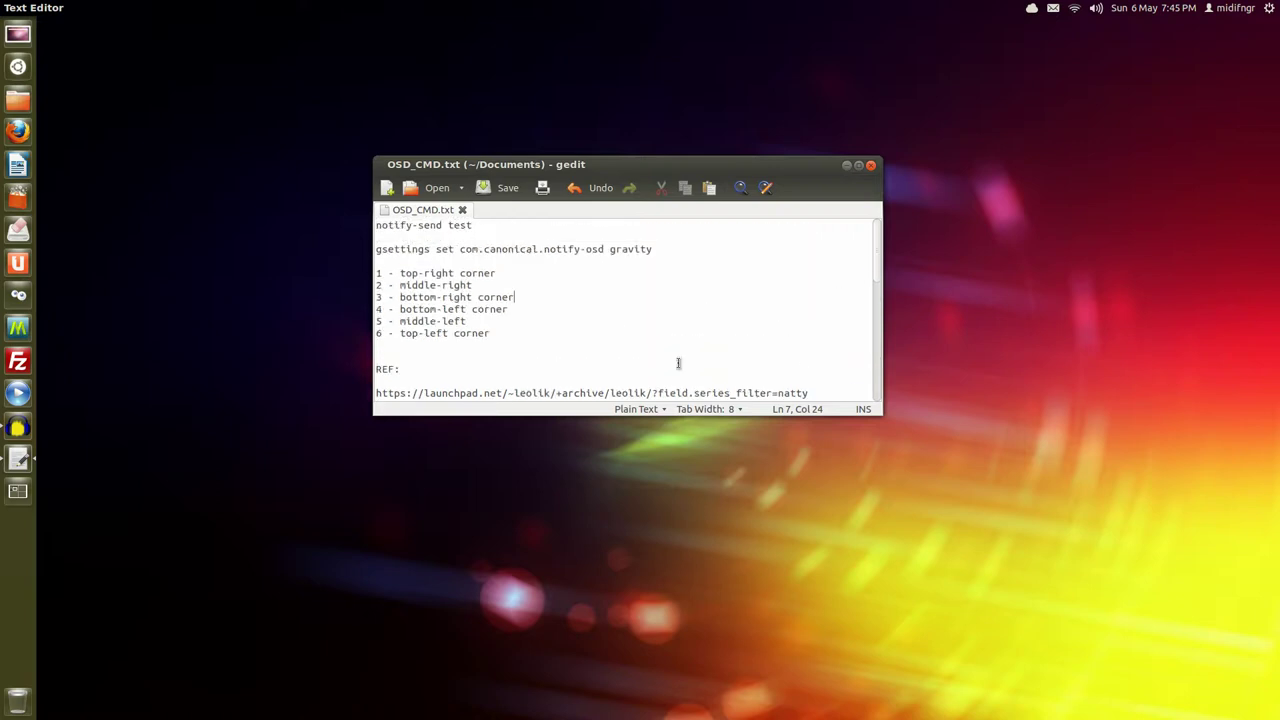
# Close the gedit window holding OSD_CMD.txt, leaving the bare desktop.
pyautogui.click(871, 166)
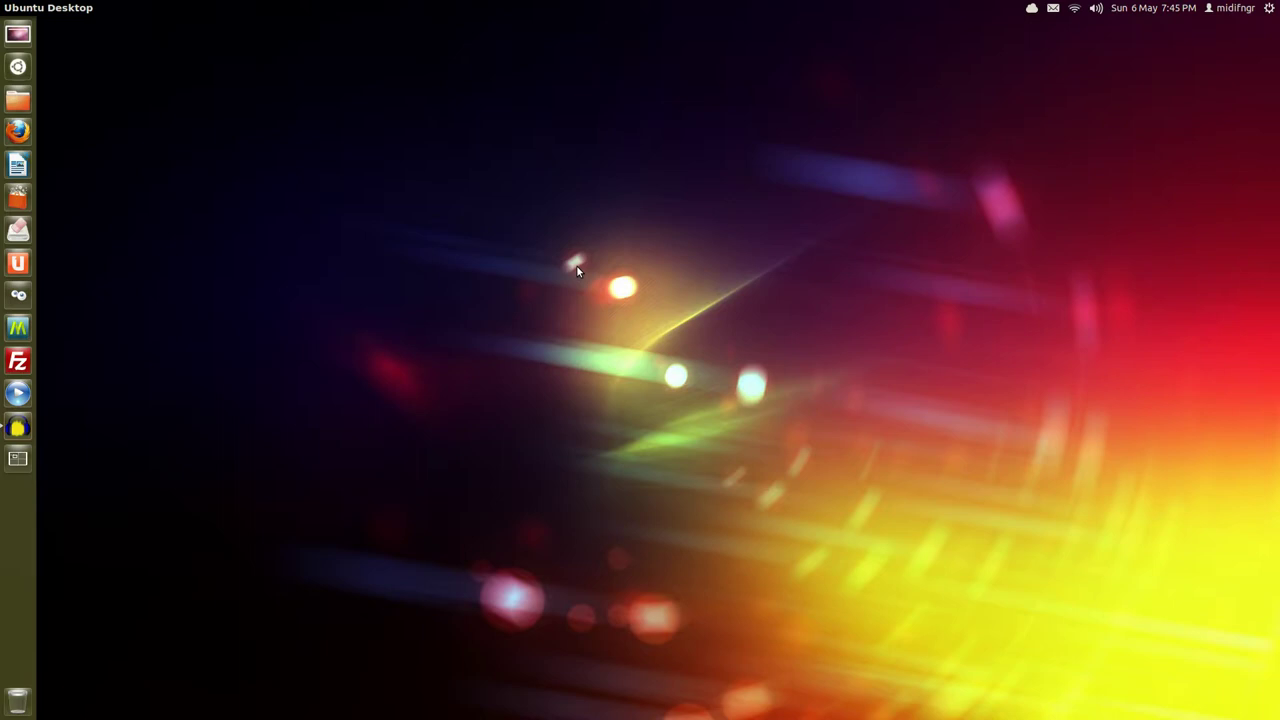